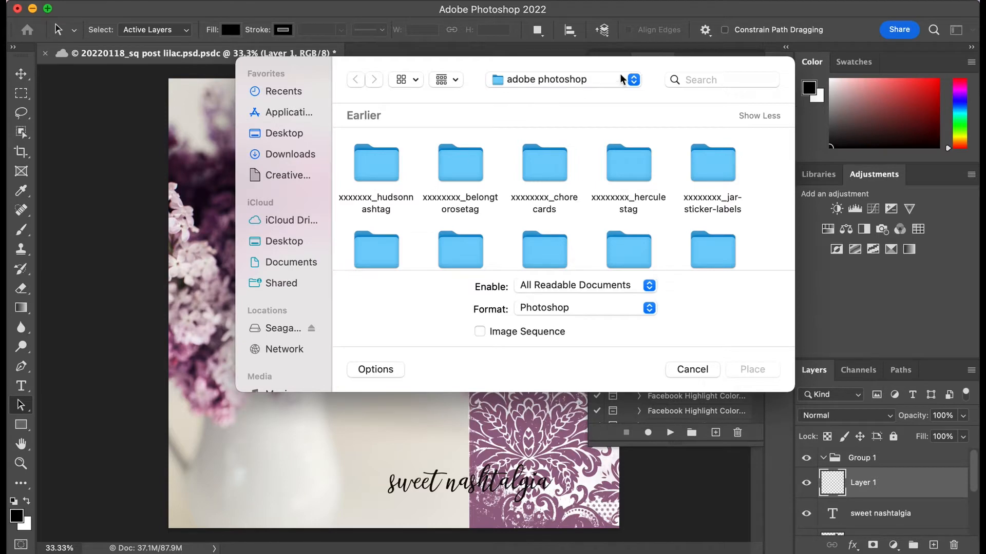
Step: Open the folder new 2022 aug/photoshop assets/templates/florabella colormatte overlays/colormatte overlays on the Seagate Backup Plus Drive for placing a file
click(635, 80)
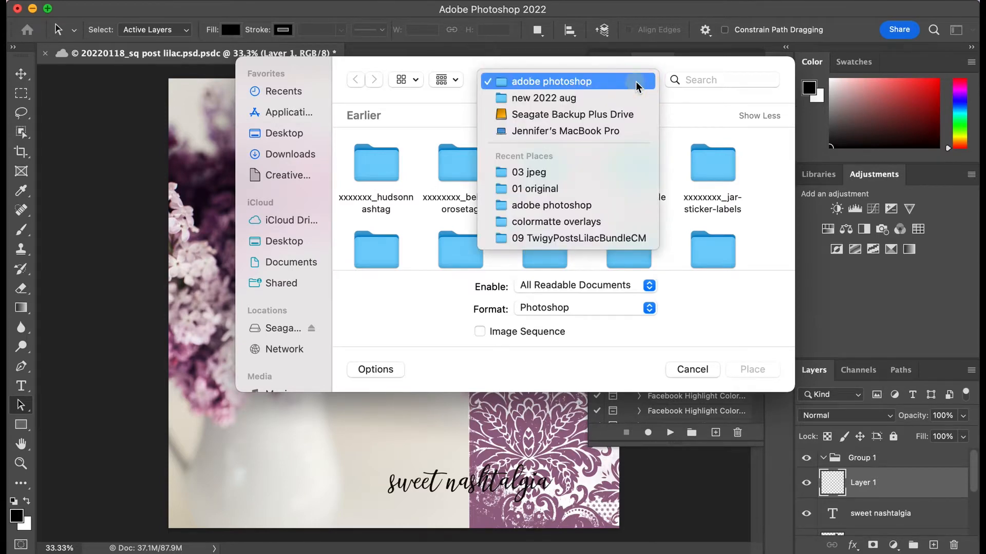
click(621, 114)
scroll(574, 209, down, 5)
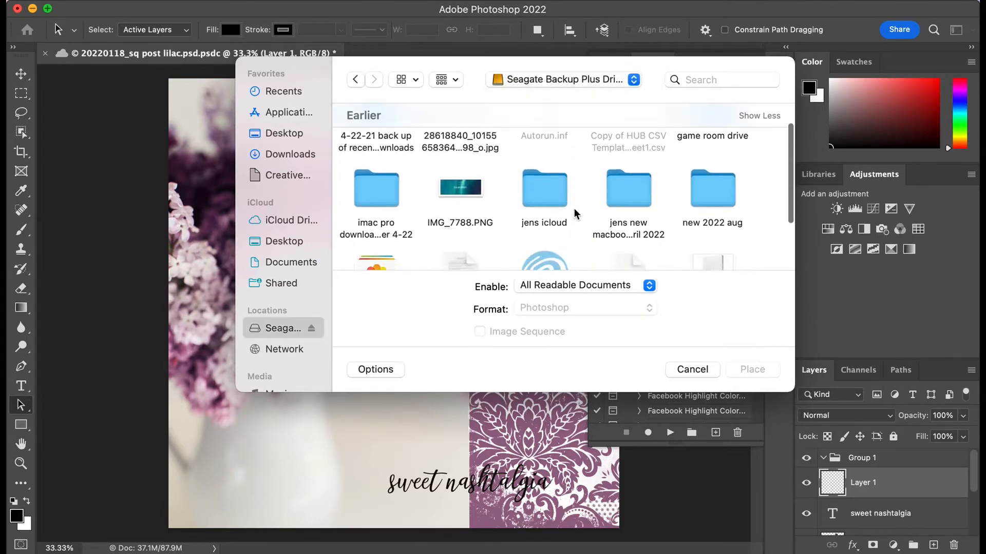
scroll(574, 208, up, 3)
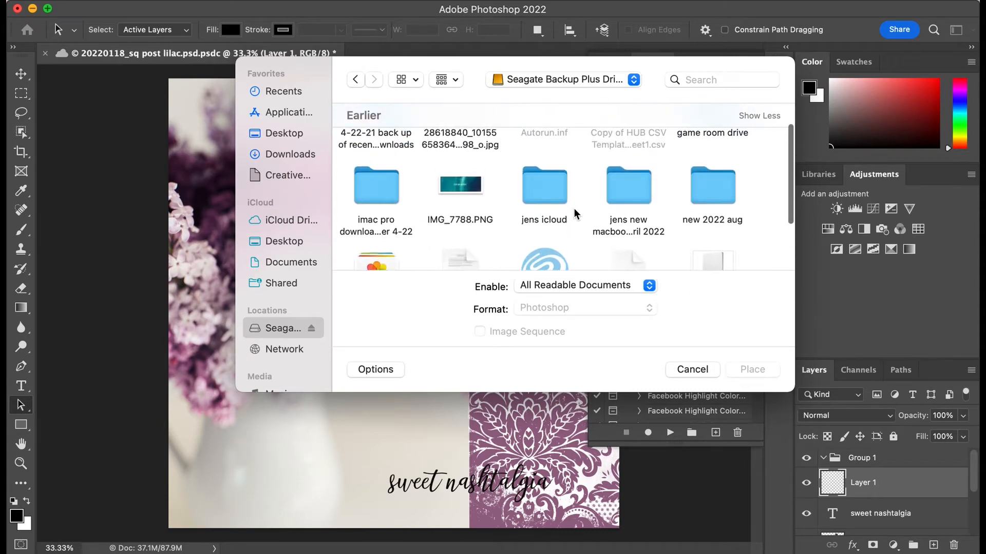
double_click(718, 200)
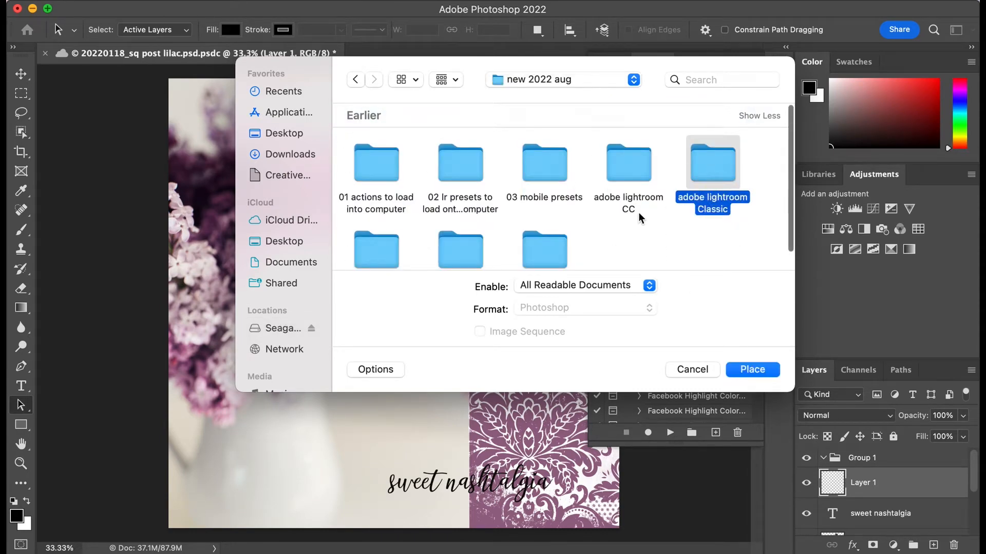
scroll(667, 227, down, 2)
double_click(553, 207)
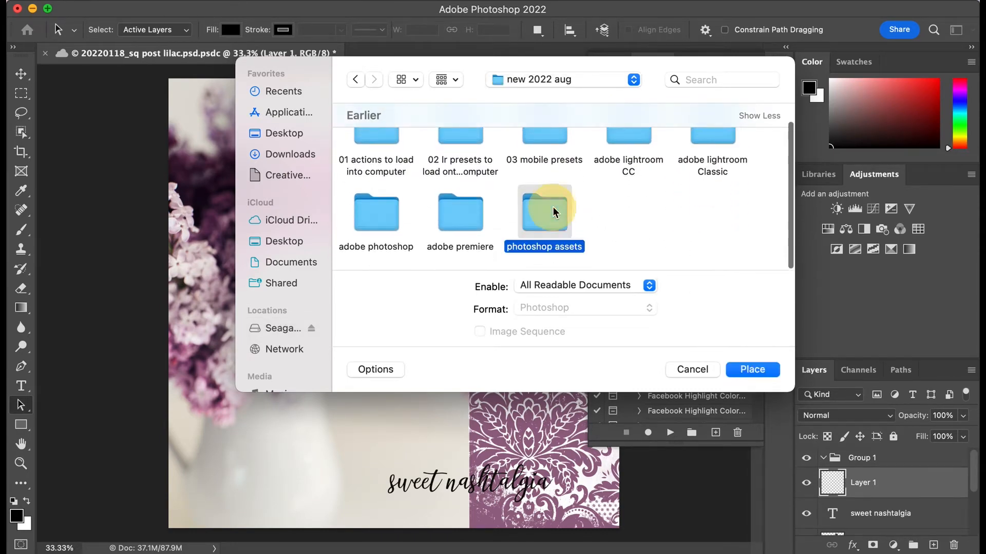
double_click(624, 171)
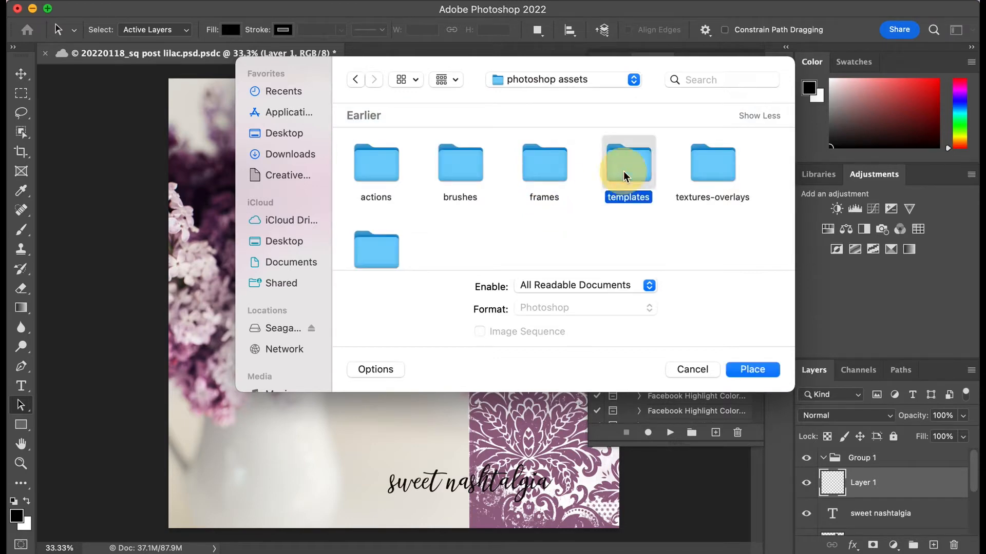
scroll(578, 223, down, 2)
scroll(579, 227, down, 4)
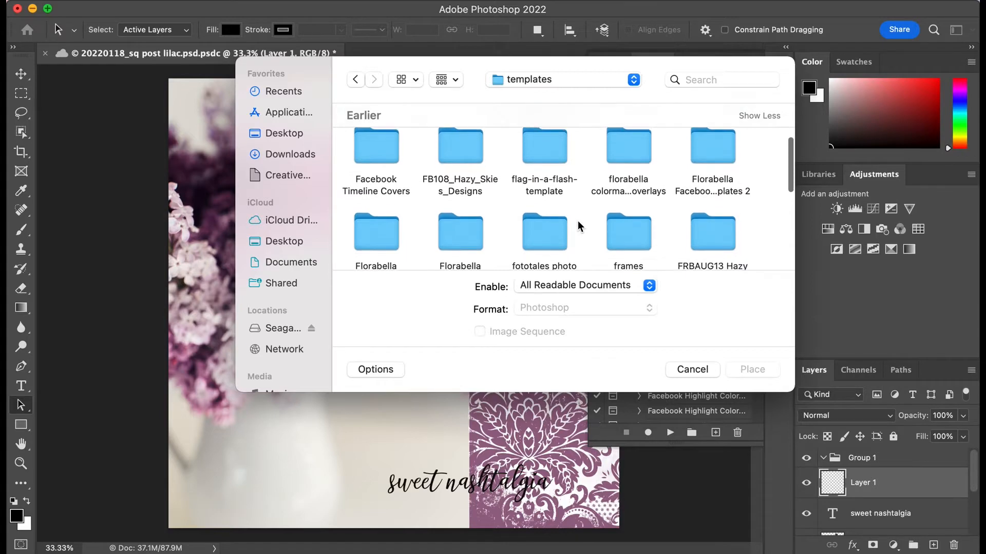
double_click(634, 154)
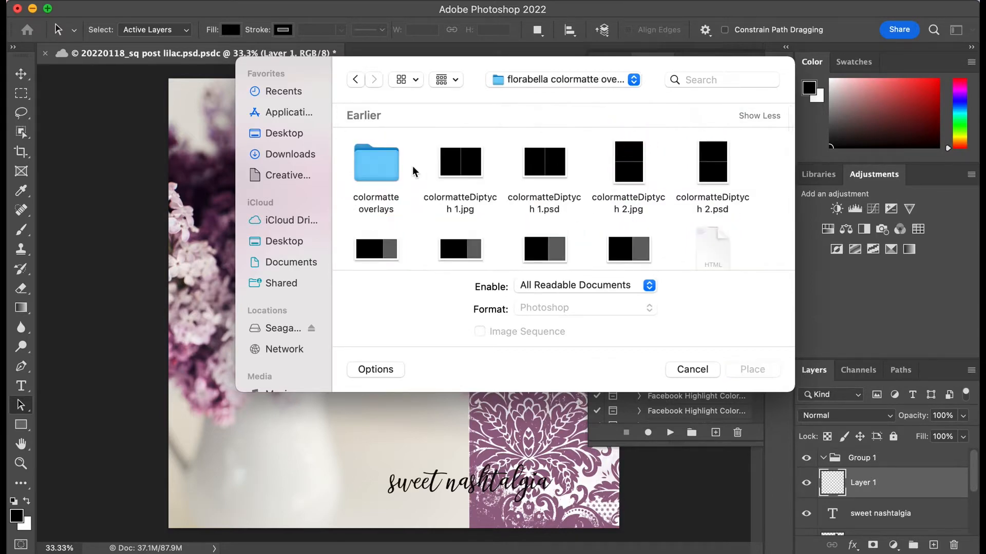
double_click(382, 167)
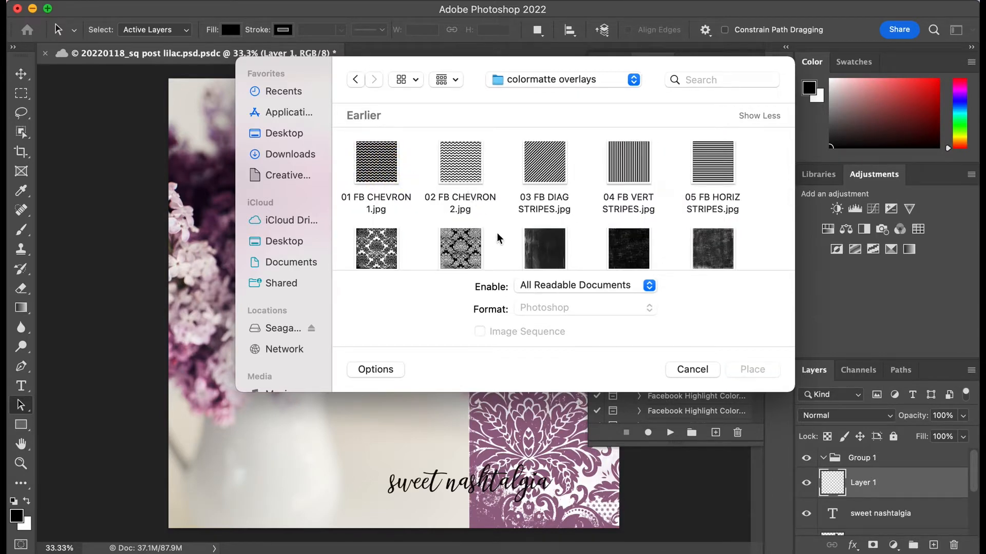
Step: Place 02 FB CHEVRON 2.jpg from the colormatte overlays folder into the document as a linked file, accepting the cloud document notice
scroll(496, 241, down, 5)
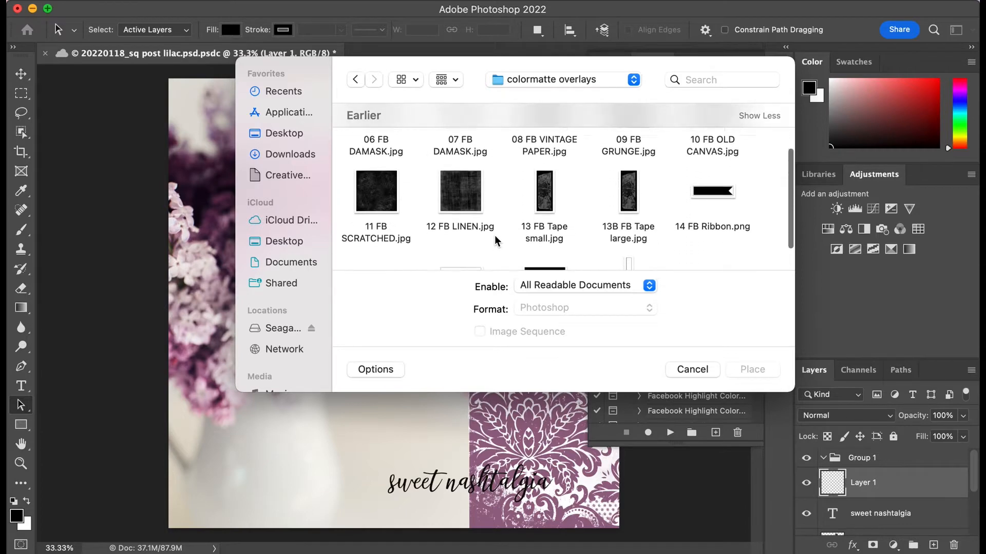
scroll(496, 241, down, 2)
scroll(496, 241, up, 4)
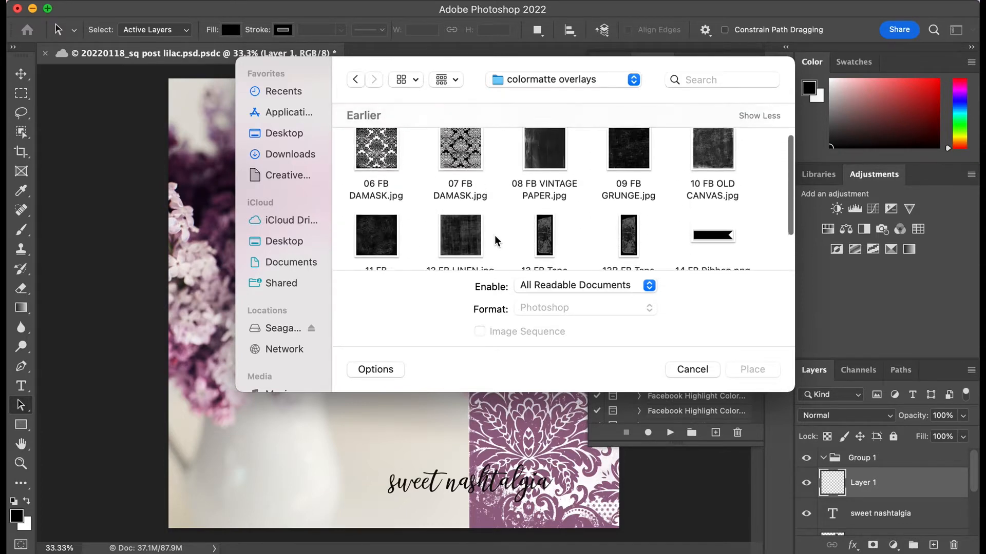
scroll(496, 241, up, 3)
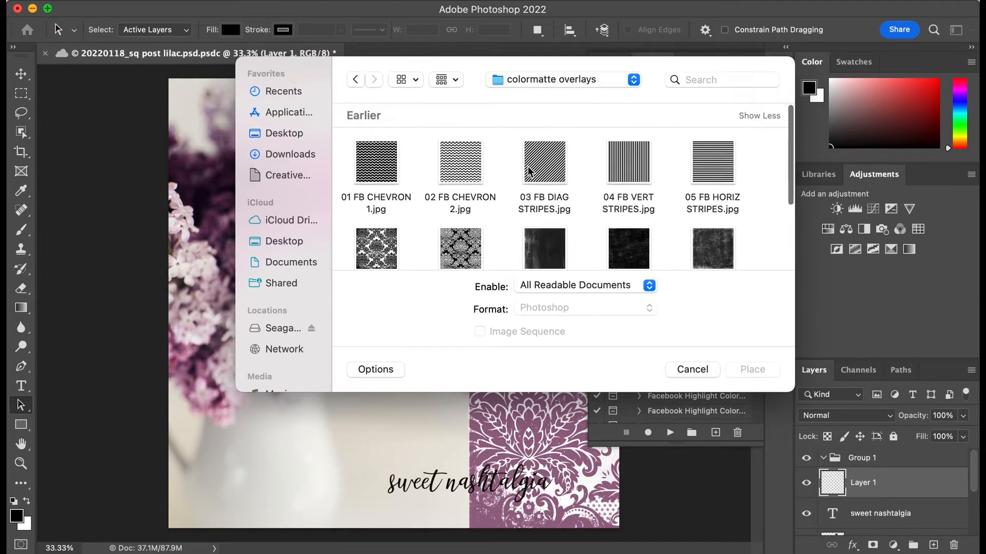
click(462, 173)
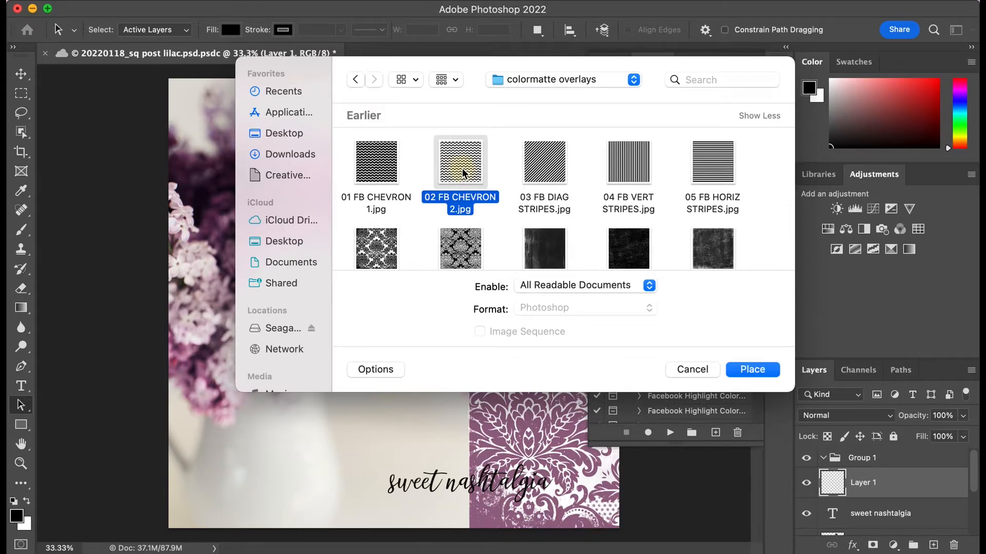
click(752, 370)
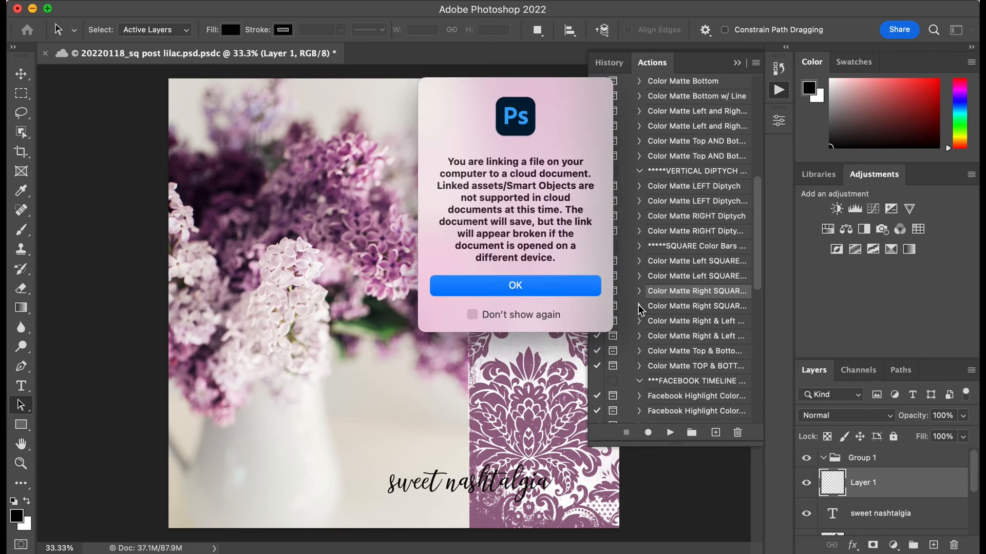
click(564, 286)
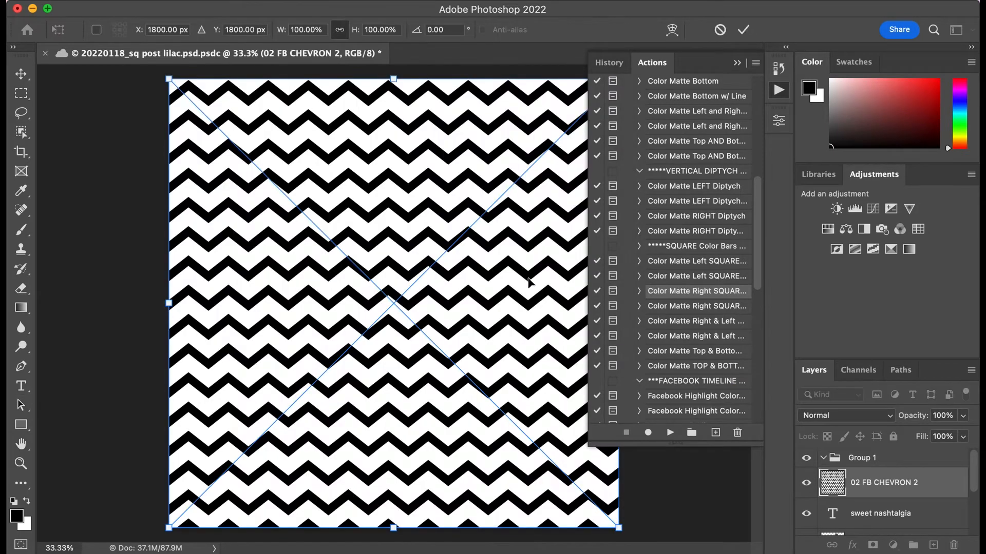
Step: Move the chevron pattern horizontally to about X 4193 px so it covers only the purple damask strip, and set its blend mode to Screen
drag(297, 285, 572, 278)
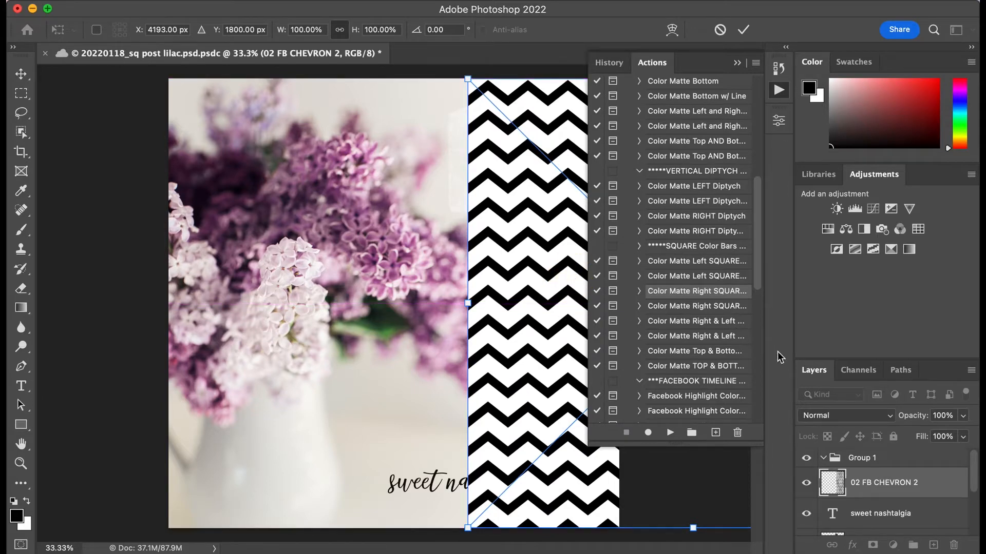
click(893, 417)
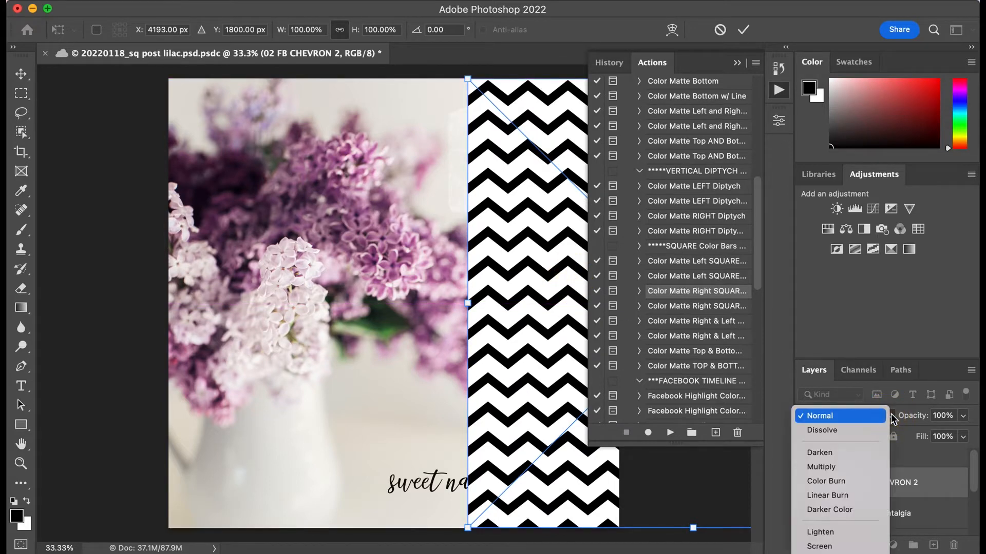
click(853, 548)
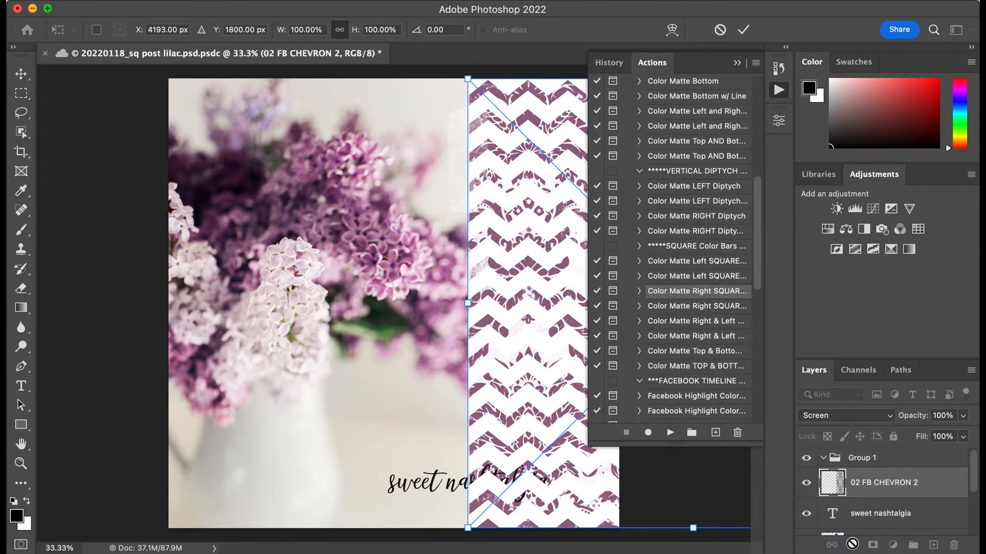
Step: Commit the chevron placement and hide the 06 FB DAMASK layer
scroll(870, 499, down, 3)
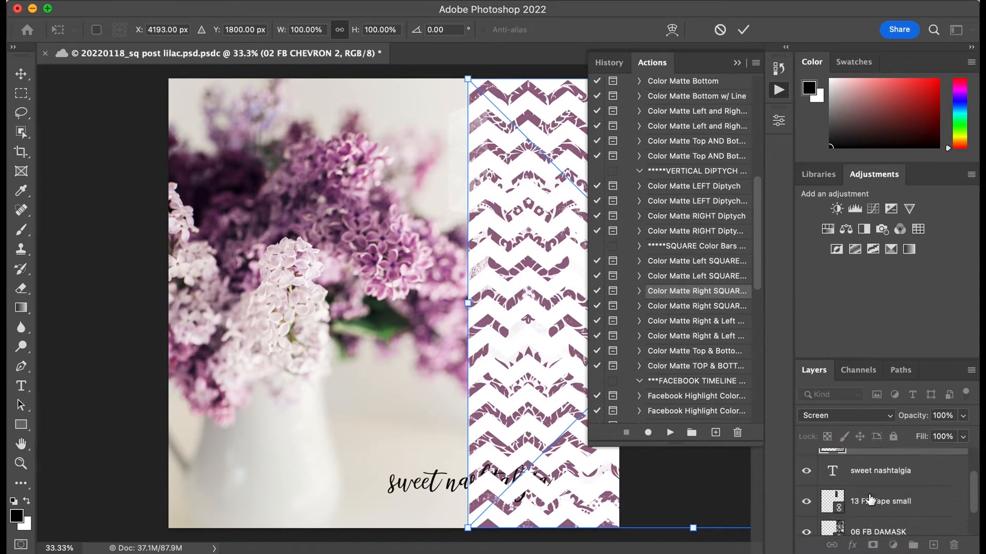
scroll(869, 499, down, 1)
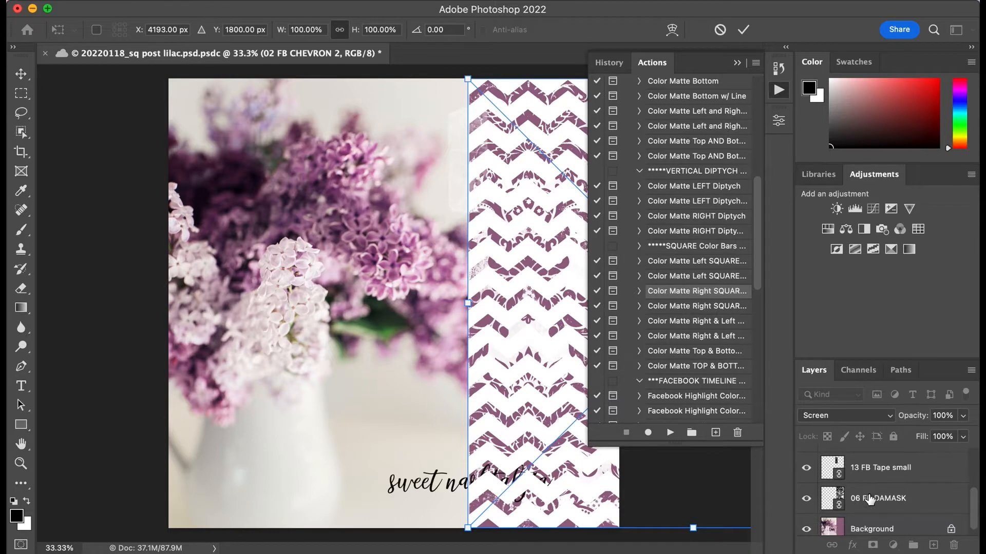
click(806, 498)
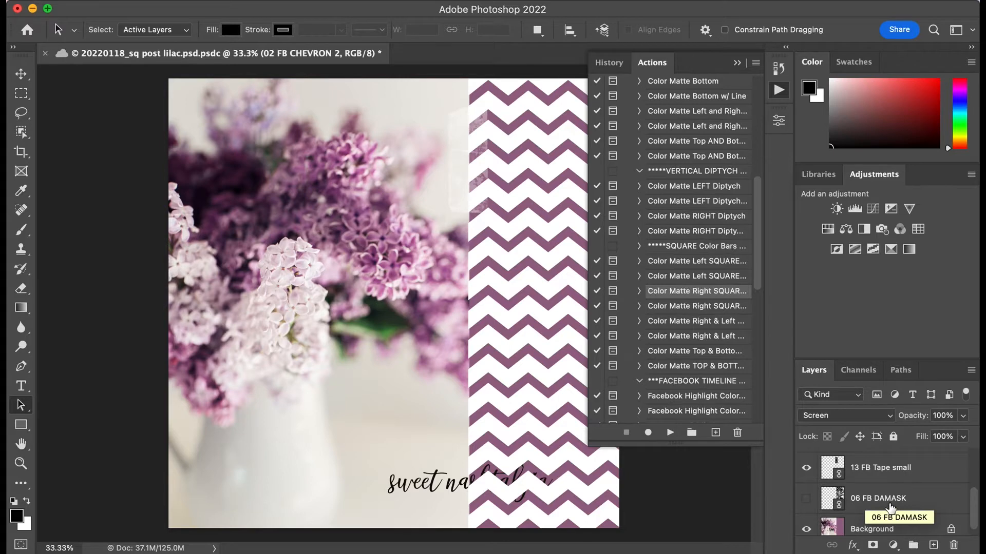
Step: Move the 13 FB Tape small layer up in the layer stack, directly above the 02 FB CHEVRON 2 layer
scroll(912, 483, up, 1)
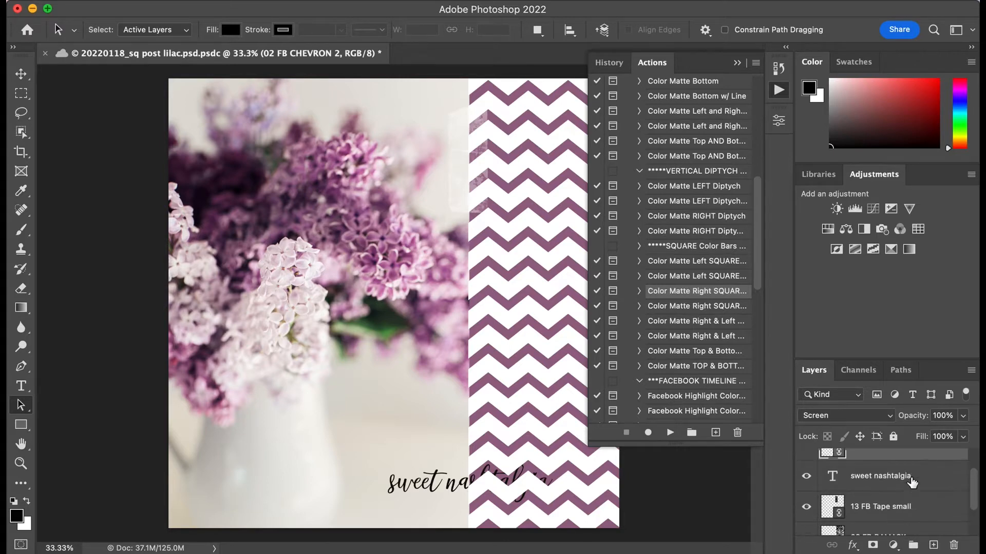
drag(913, 501, 917, 461)
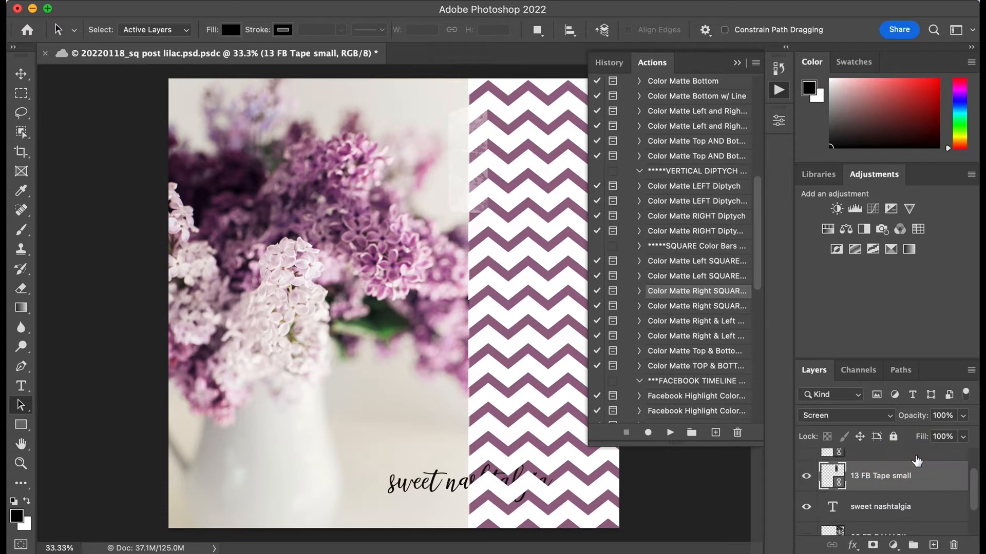
scroll(916, 480, up, 1)
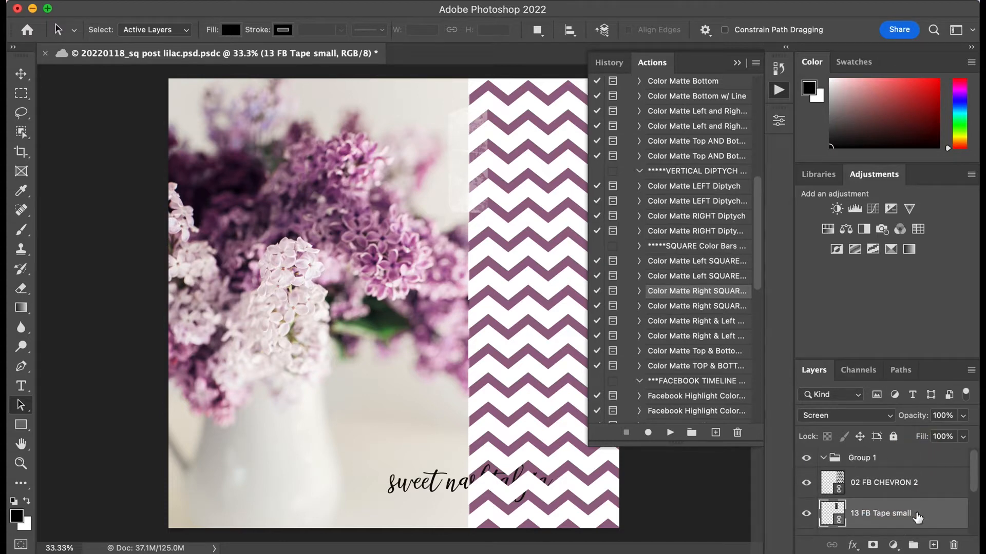
drag(915, 515, 917, 472)
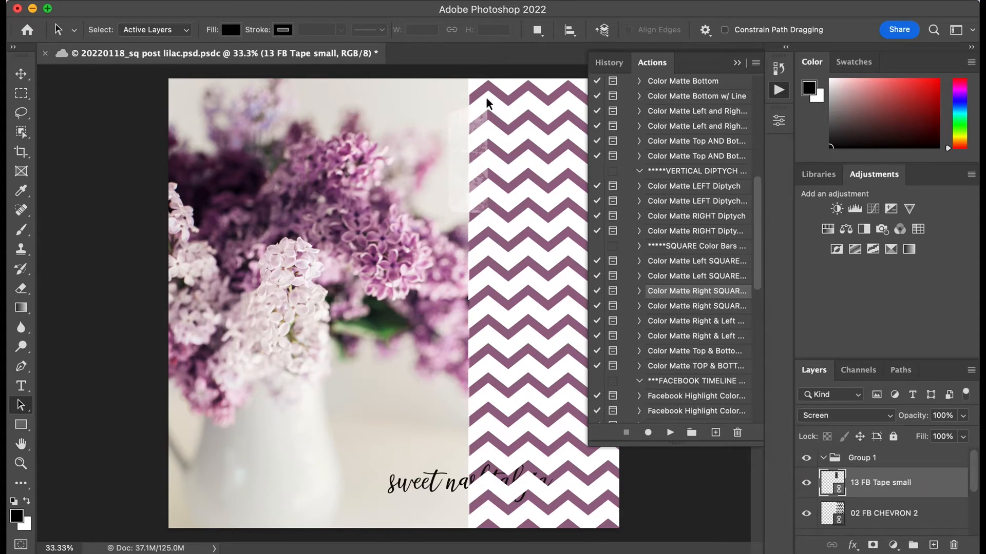
Step: Hide the 13 FB Tape small layer and move the sweet nashtalgia text layer to the top of Group 1
click(806, 485)
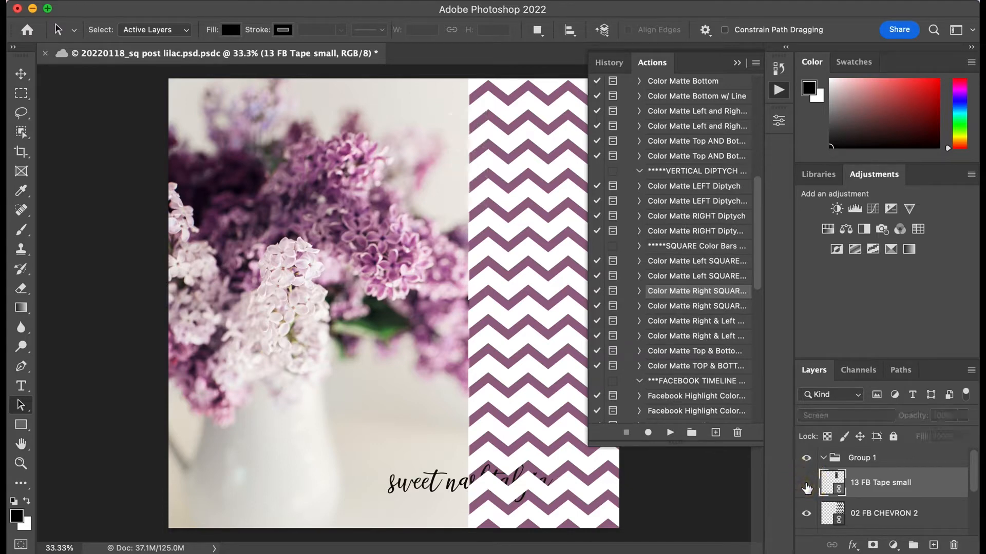
click(807, 486)
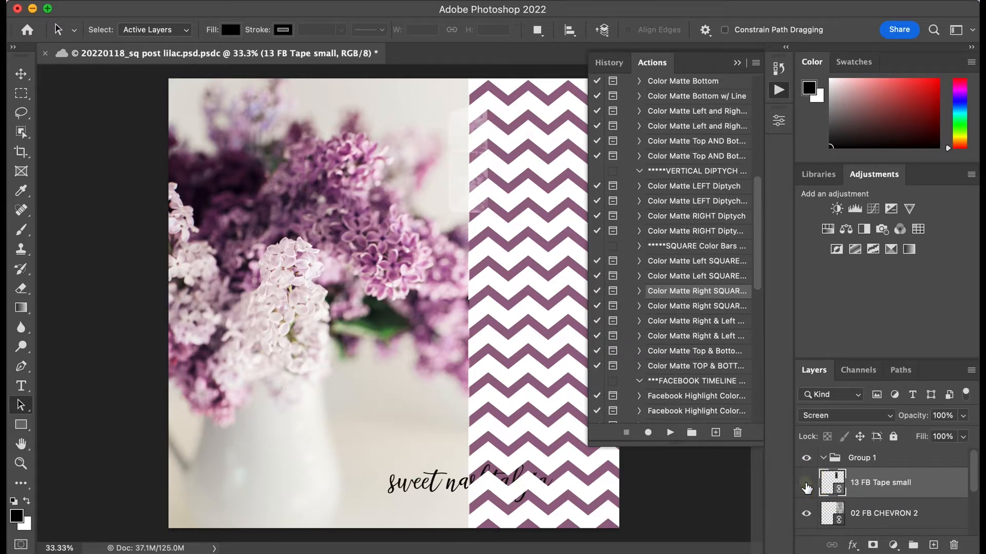
click(807, 485)
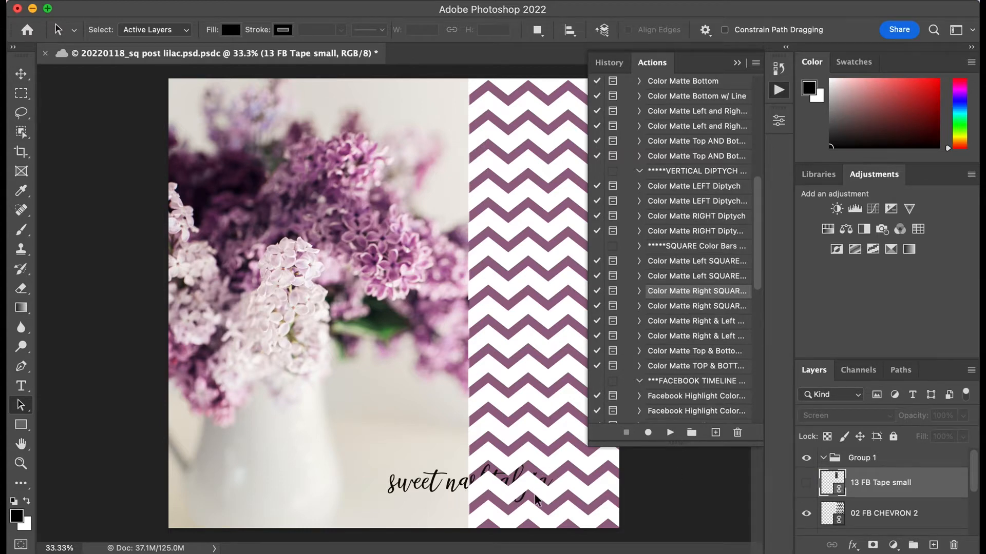
scroll(843, 498, down, 4)
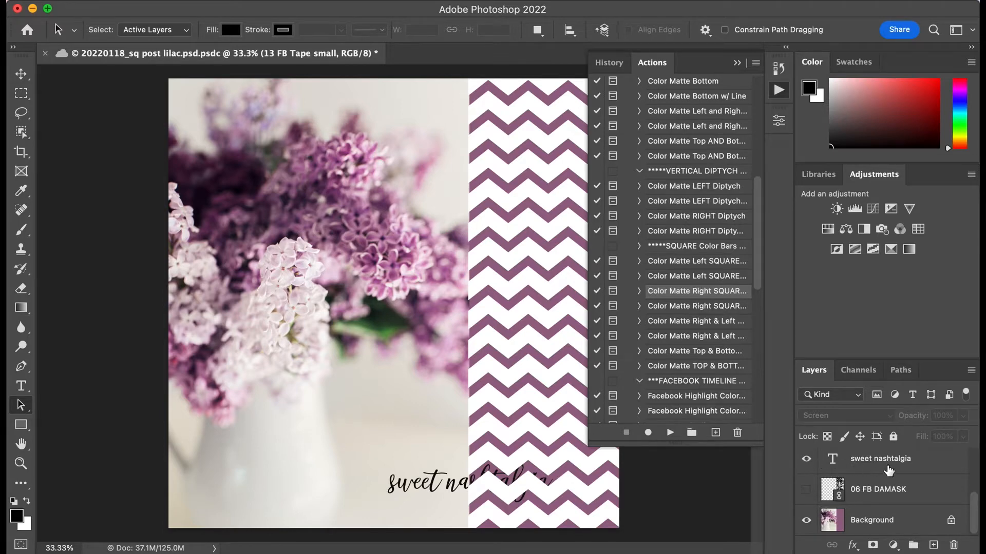
mouse_move(889, 470)
mouse_down()
mouse_move(884, 440)
mouse_move(885, 473)
mouse_up()
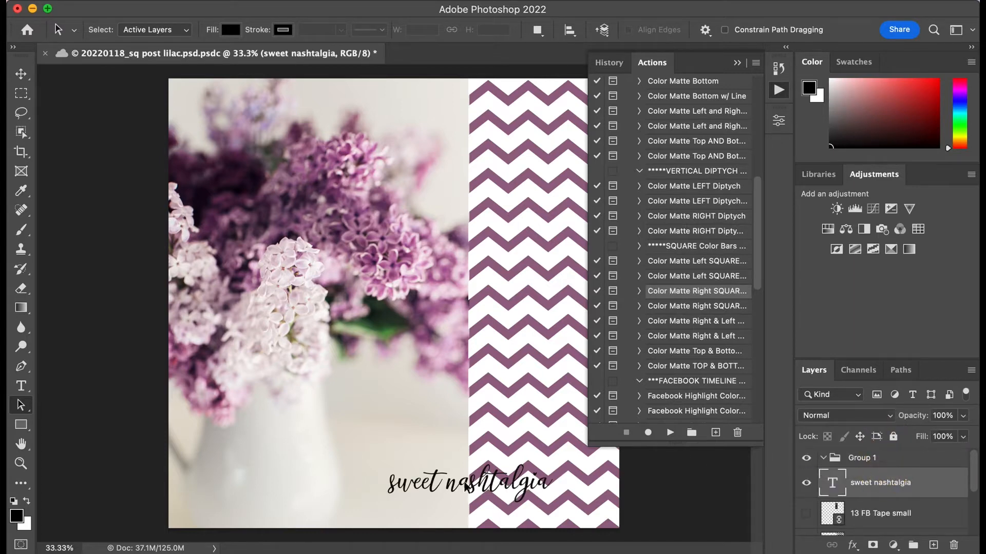
Step: Open the sweet nashtalgia text layer for editing and delete its existing wording
click(517, 488)
click(21, 385)
click(521, 483)
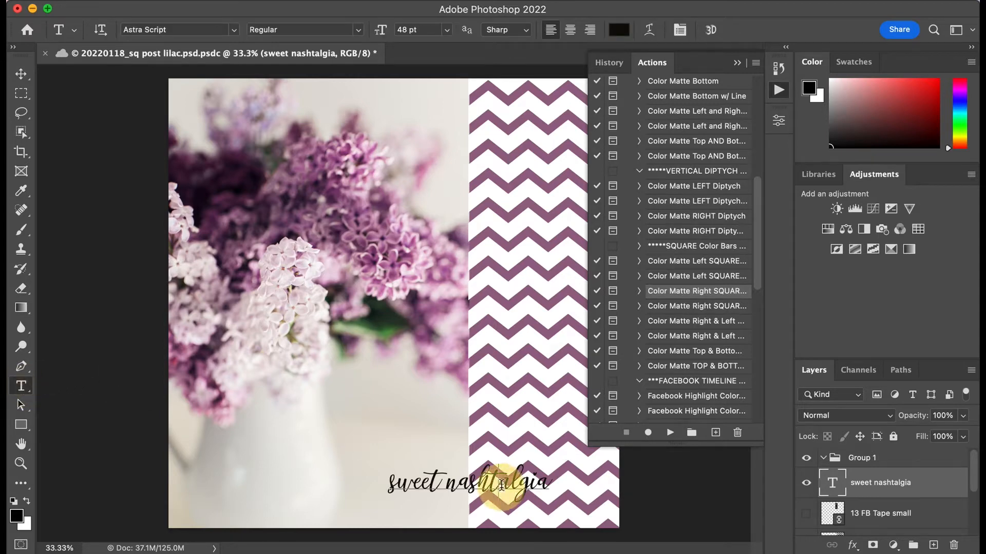
click(546, 482)
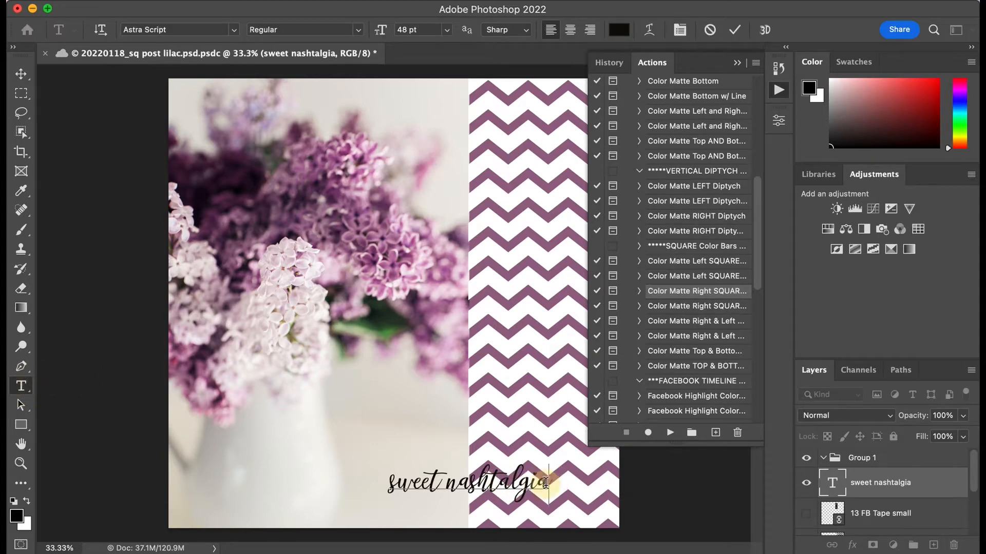
key(BackSpace)
key(BackSpace)
key(BackSpace)
key(BackSpace)
key(BackSpace)
key(BackSpace)
key(BackSpace)
key(BackSpace)
key(BackSpace)
key(BackSpace)
key(BackSpace)
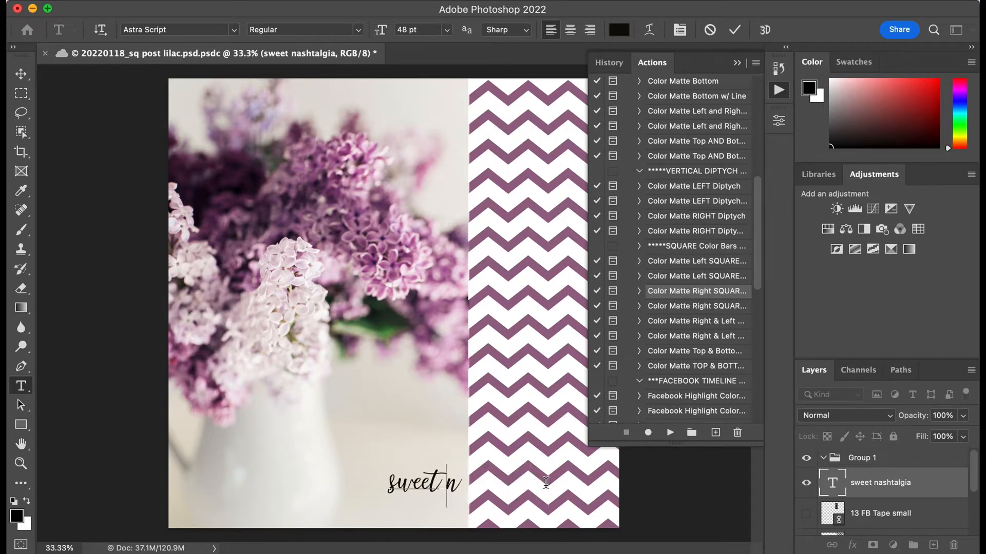
key(BackSpace)
key(BackSpace)
key(BackSpace)
key(BackSpace)
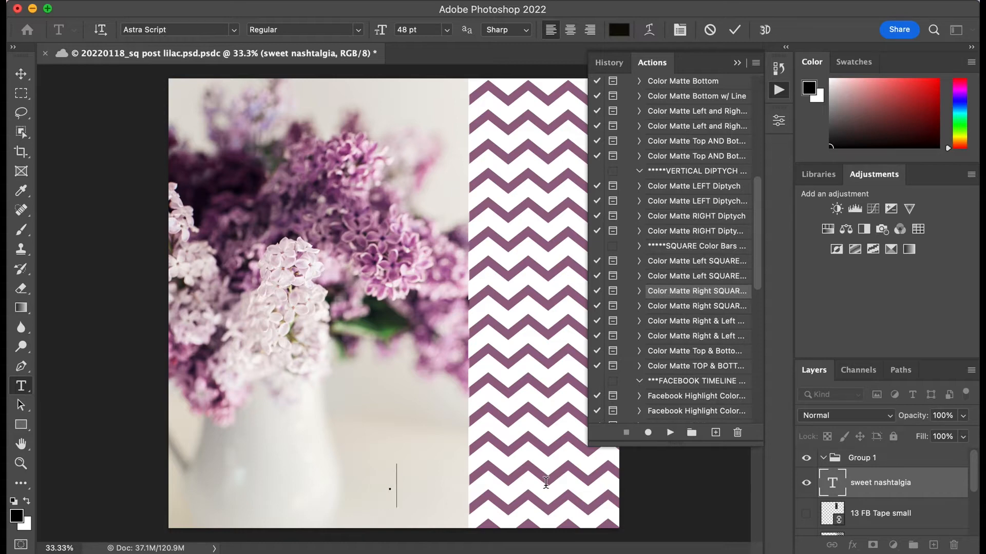
Step: Enter "springtime" as the new wording of the script text
text(summer)
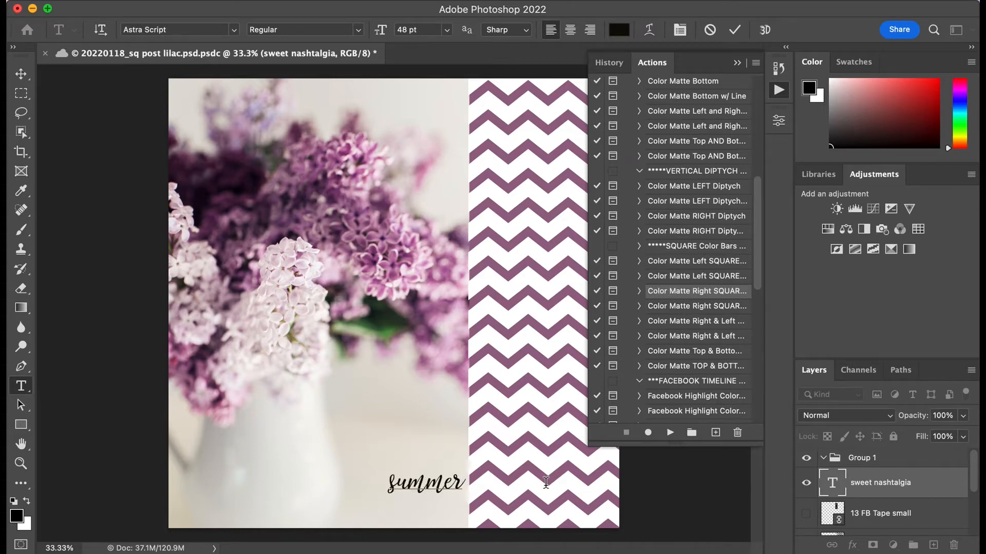
key(BackSpace)
key(BackSpace)
key(BackSpace)
key(BackSpace)
key(BackSpace)
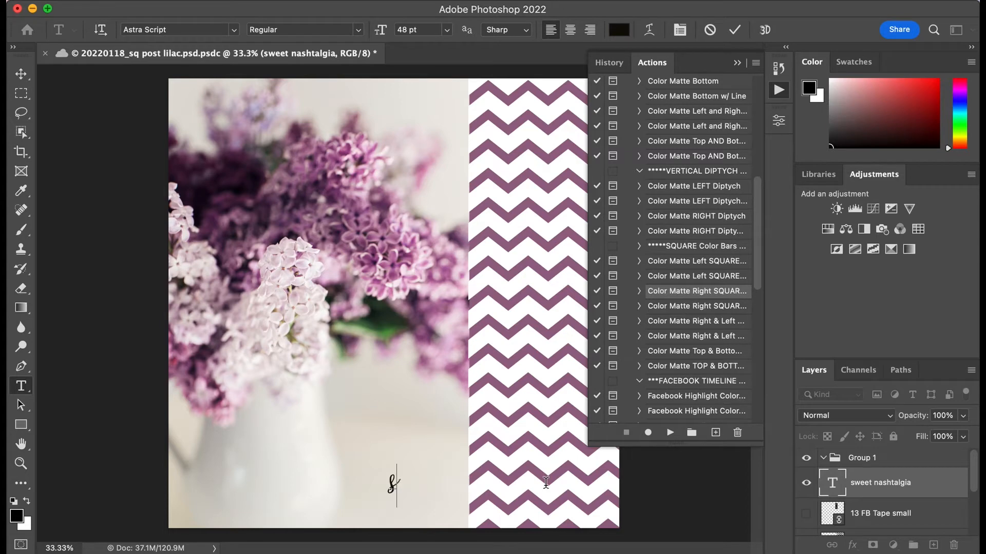
text(print)
key(BackSpace)
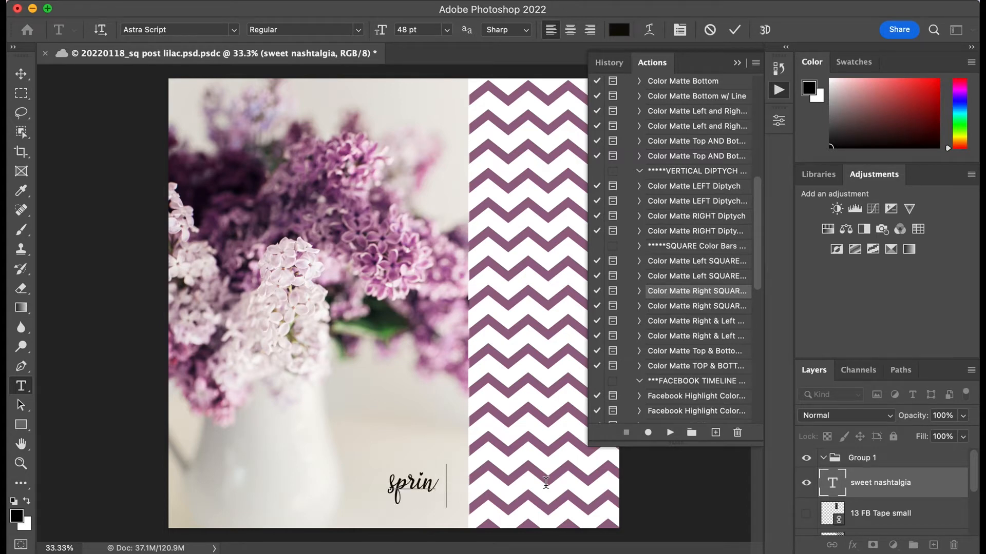
text(gtime)
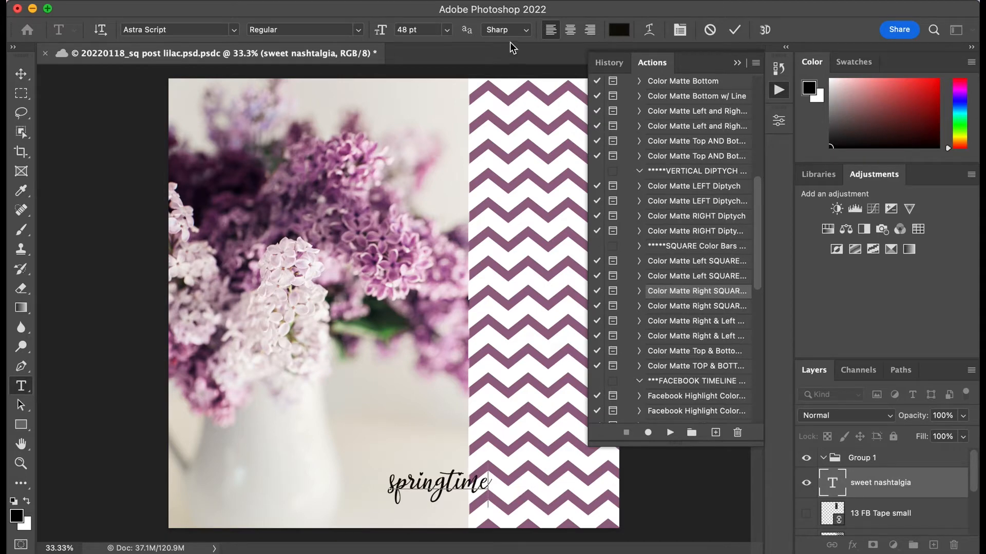
Step: Select the whole word springtime and set its font size to 60 pt
click(447, 30)
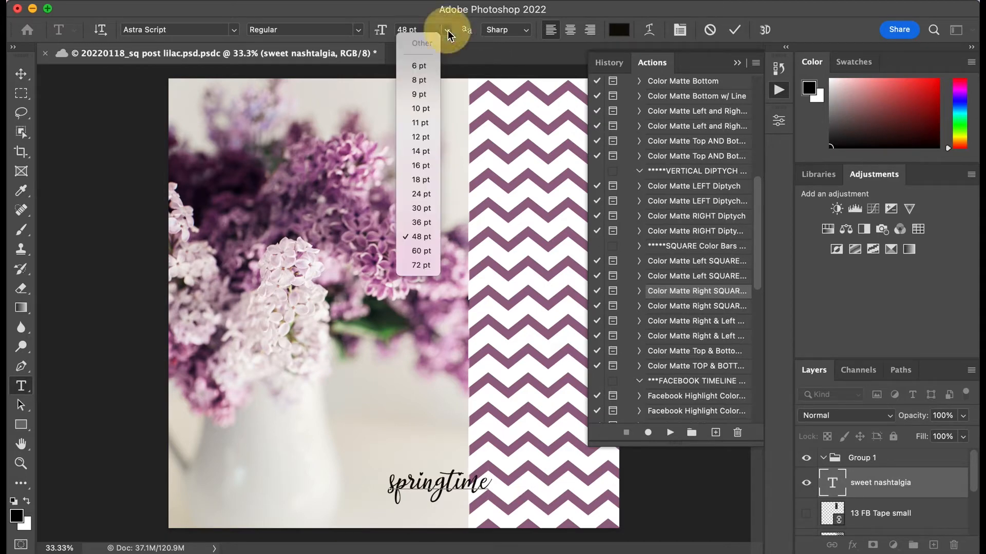
click(437, 484)
double_click(437, 485)
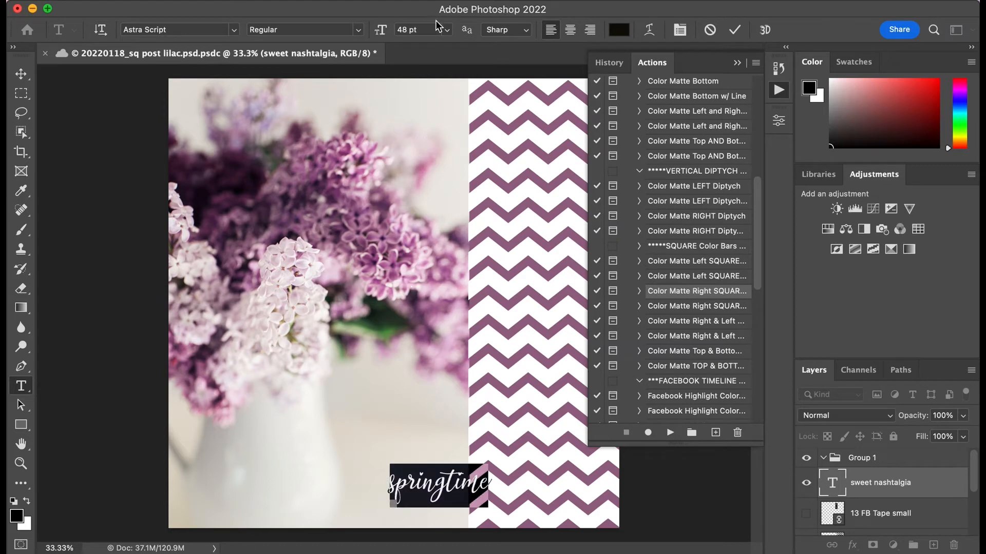
click(447, 32)
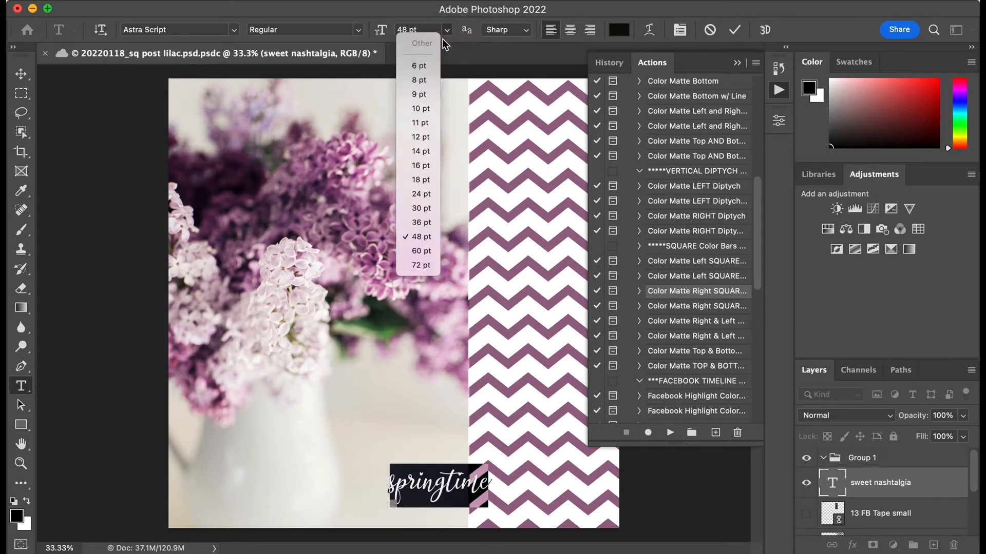
click(430, 252)
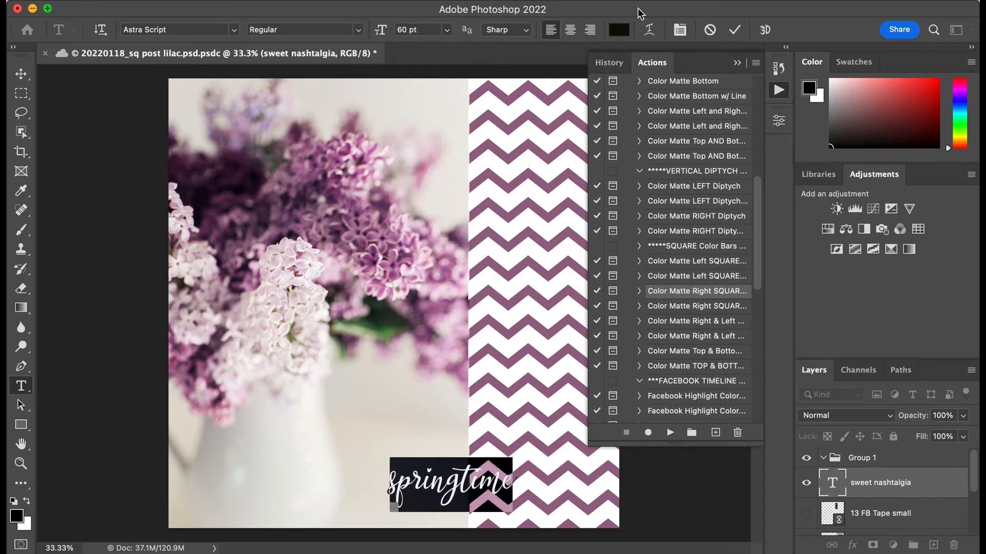
Step: Recolor the springtime text with dark purple 3c1832 sampled from the lilac blossoms and commit the type edit
click(620, 32)
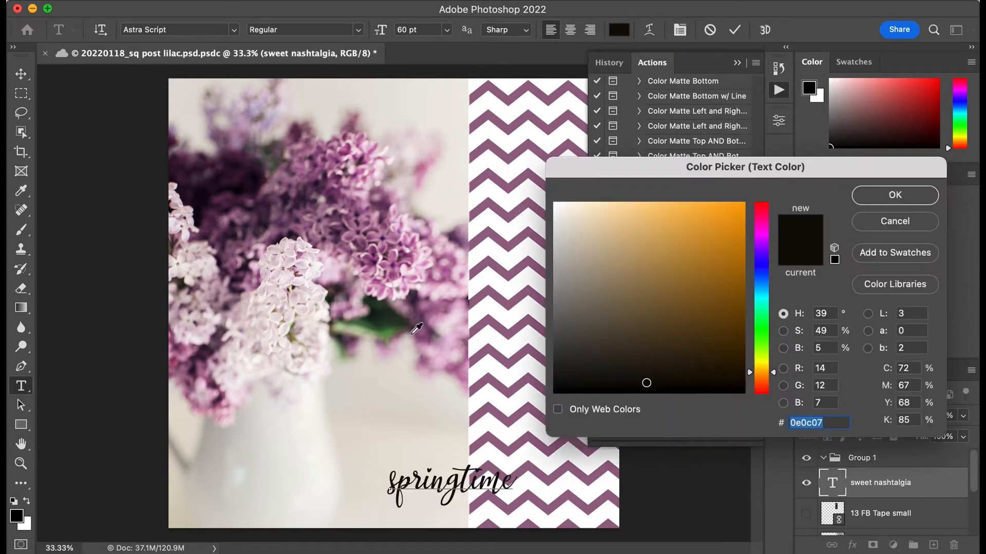
click(235, 181)
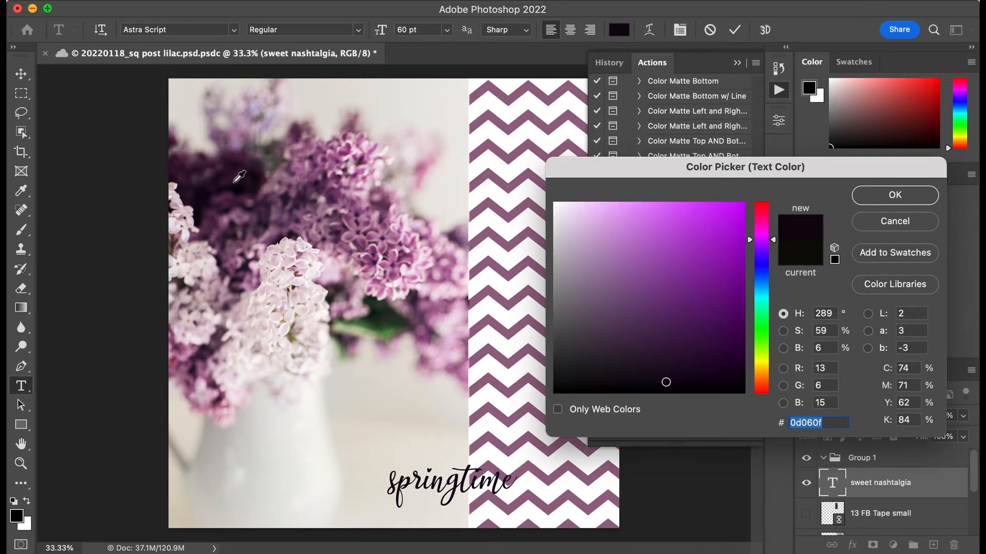
click(234, 182)
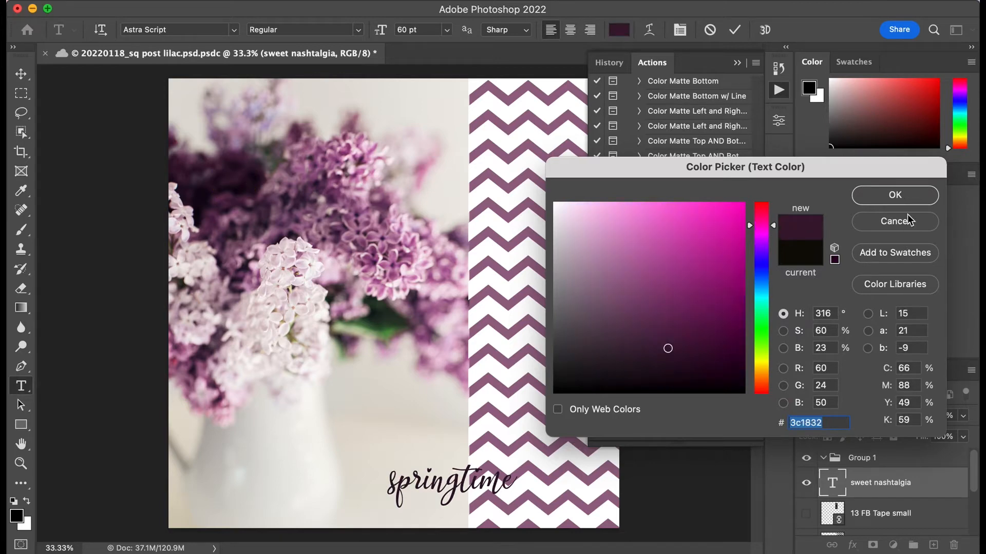
click(911, 196)
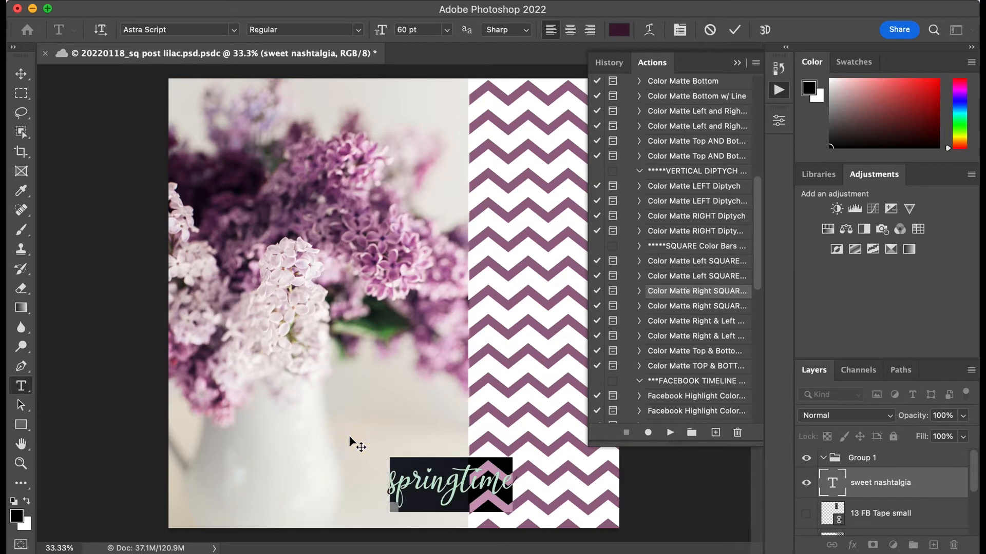
click(119, 450)
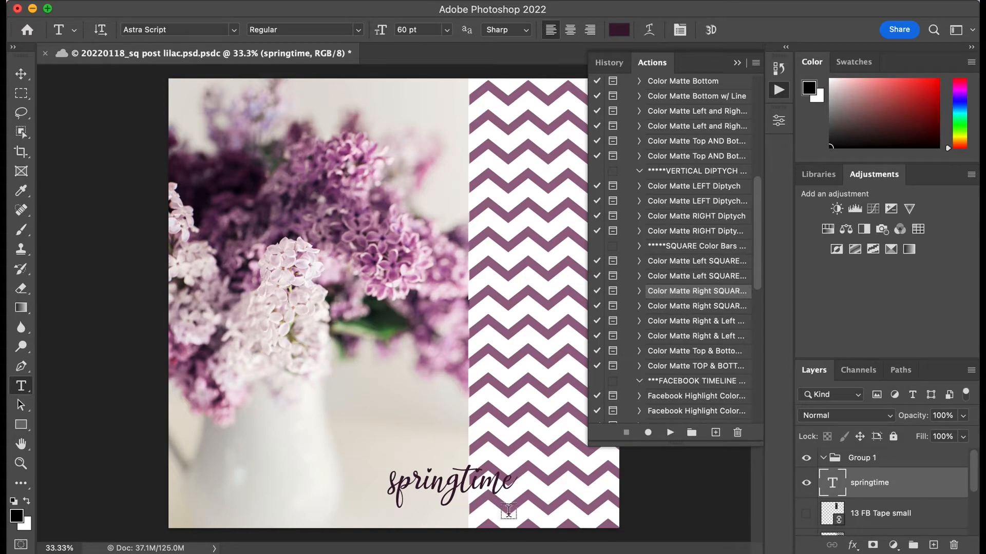
Step: Move the springtime text left onto the photo so it ends just before the chevron strip, and commit it
click(469, 483)
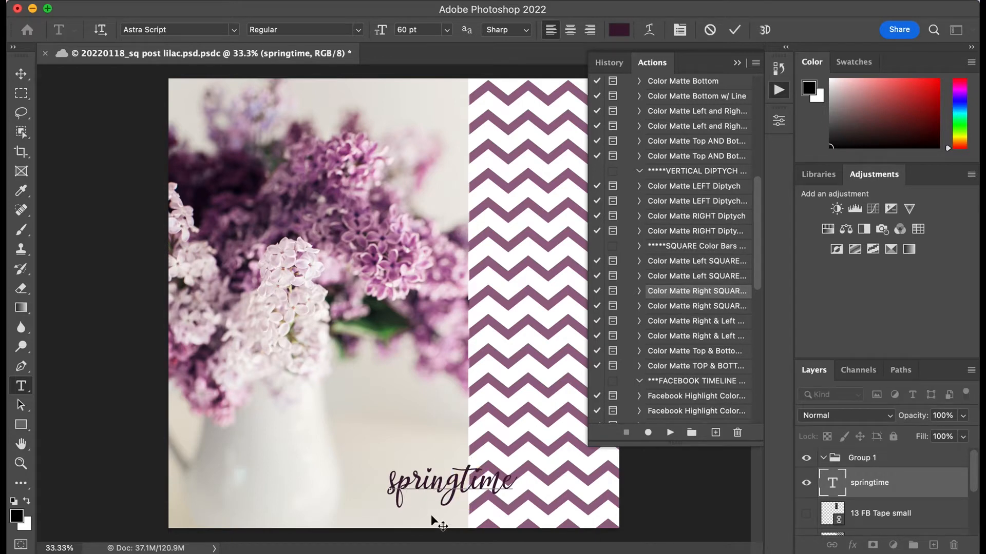
mouse_move(430, 514)
mouse_down()
mouse_move(416, 477)
mouse_move(343, 474)
mouse_move(300, 497)
mouse_move(301, 488)
mouse_move(380, 393)
mouse_move(330, 482)
mouse_move(371, 485)
mouse_move(431, 349)
mouse_move(485, 268)
mouse_move(490, 175)
mouse_move(464, 525)
mouse_move(491, 510)
mouse_move(428, 520)
mouse_up()
click(470, 248)
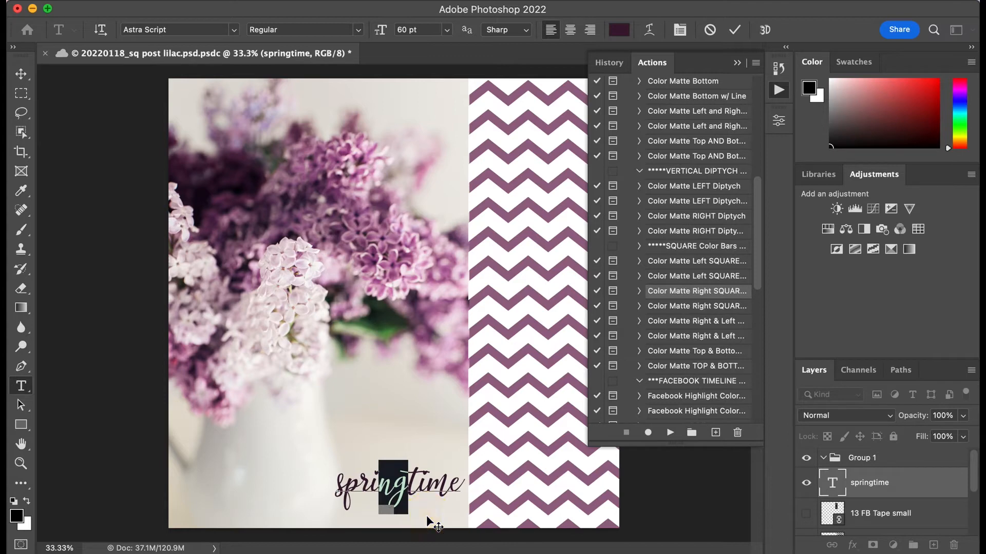
click(76, 494)
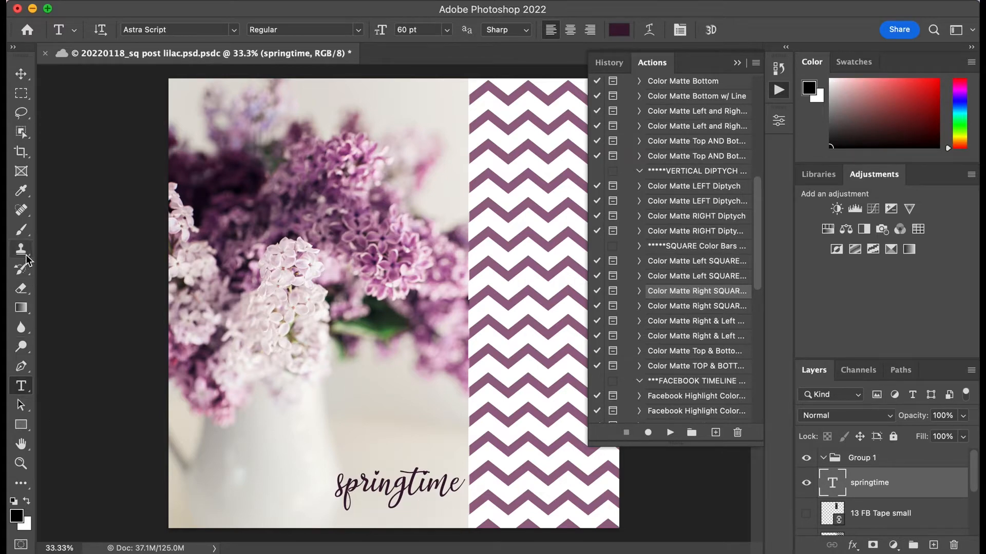
Step: Move the springtime text right so its last letters overlap the edge of the chevron strip
click(21, 405)
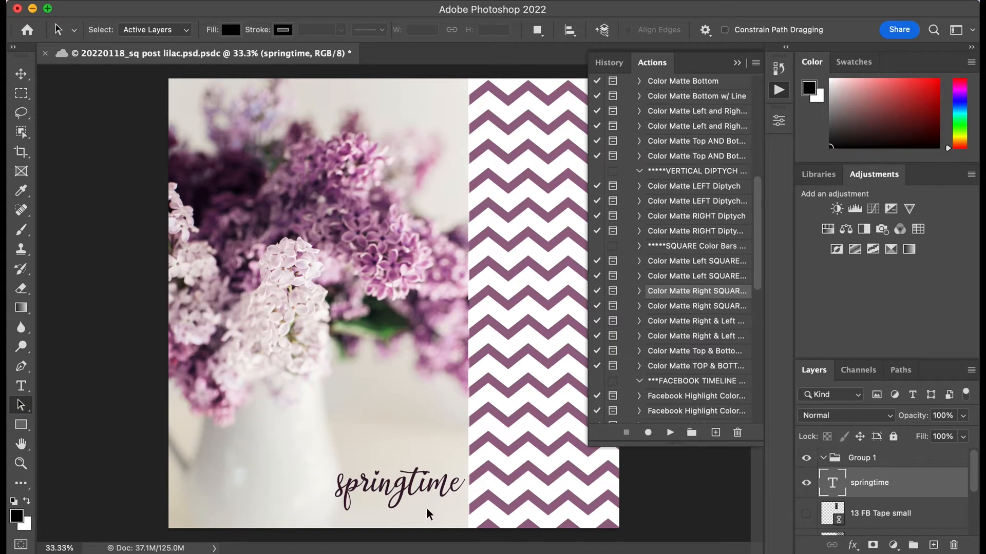
click(426, 492)
click(21, 386)
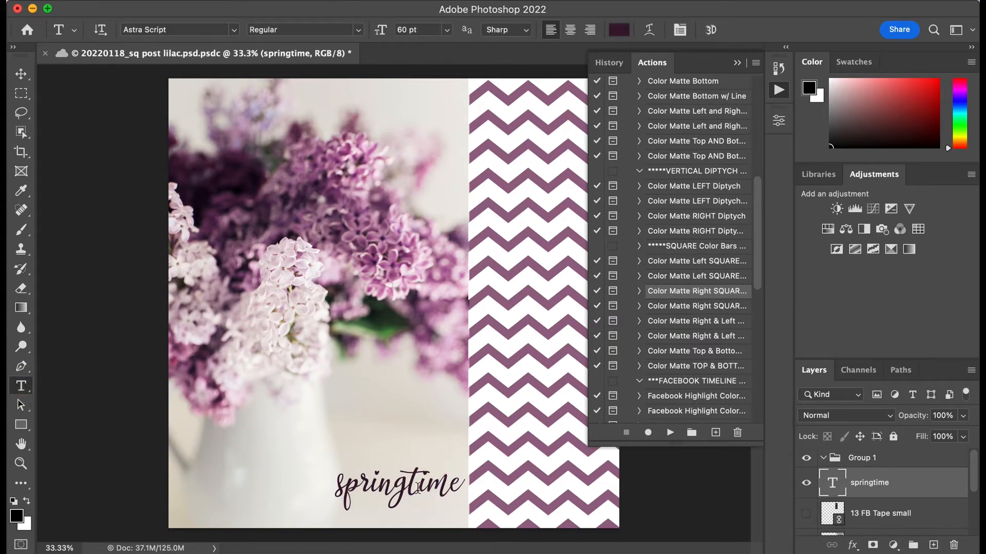
click(435, 481)
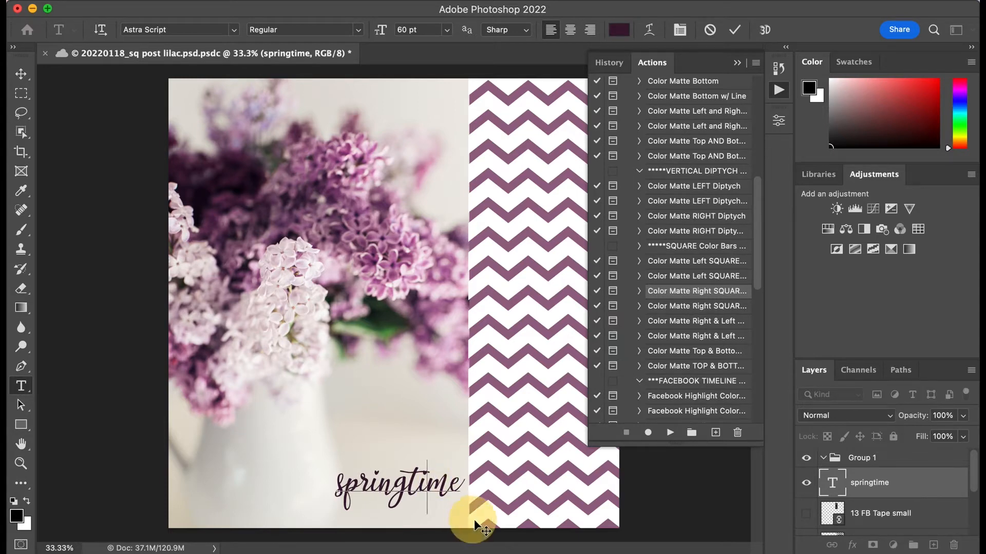
drag(473, 520, 505, 525)
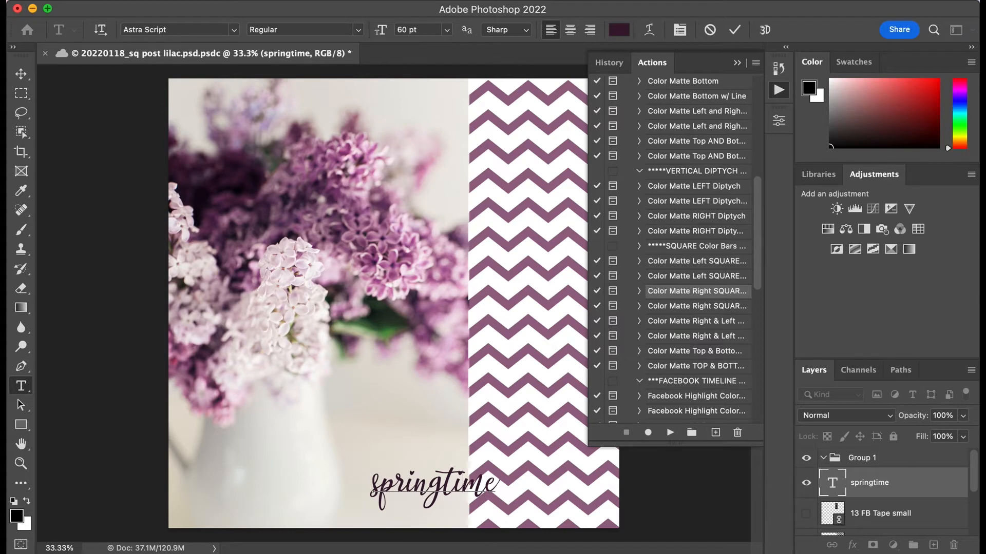
Step: Start saving the post under Save As on the computer instead of Creative Cloud, committing the pending type edits
click(95, 1)
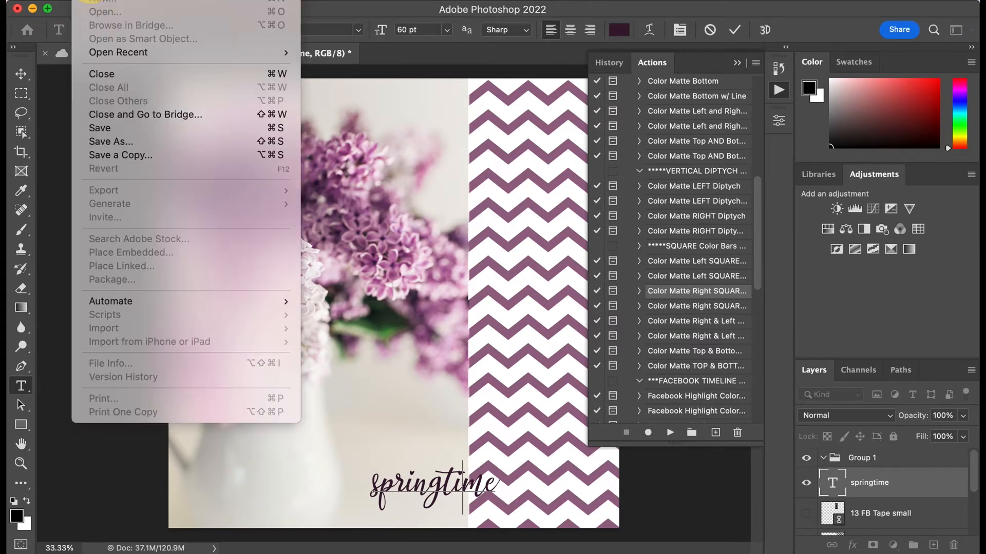
click(117, 145)
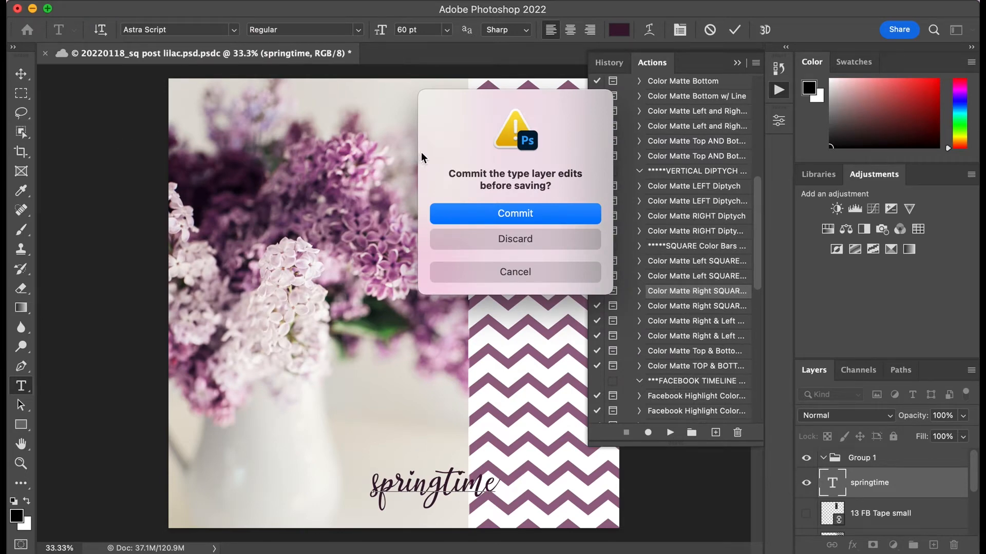
click(458, 220)
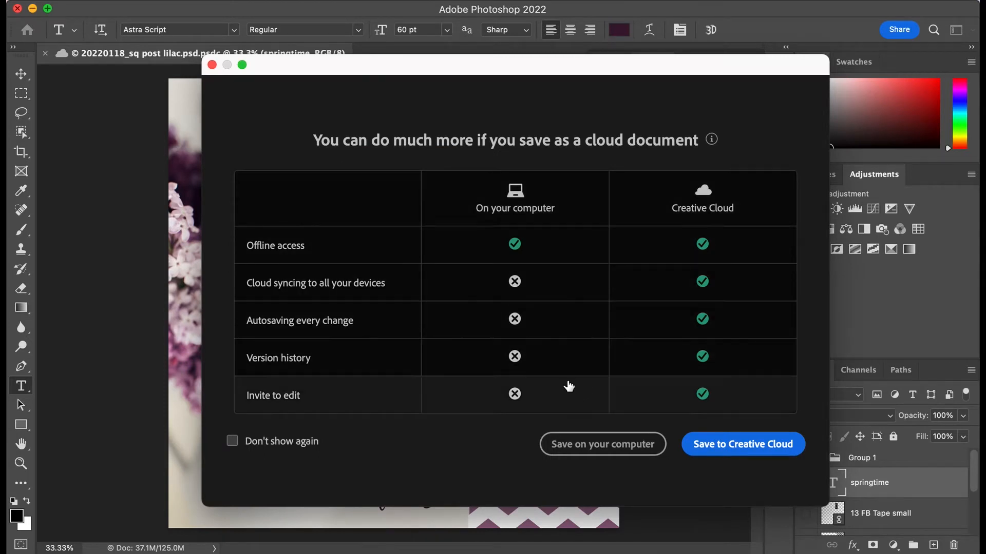
click(632, 442)
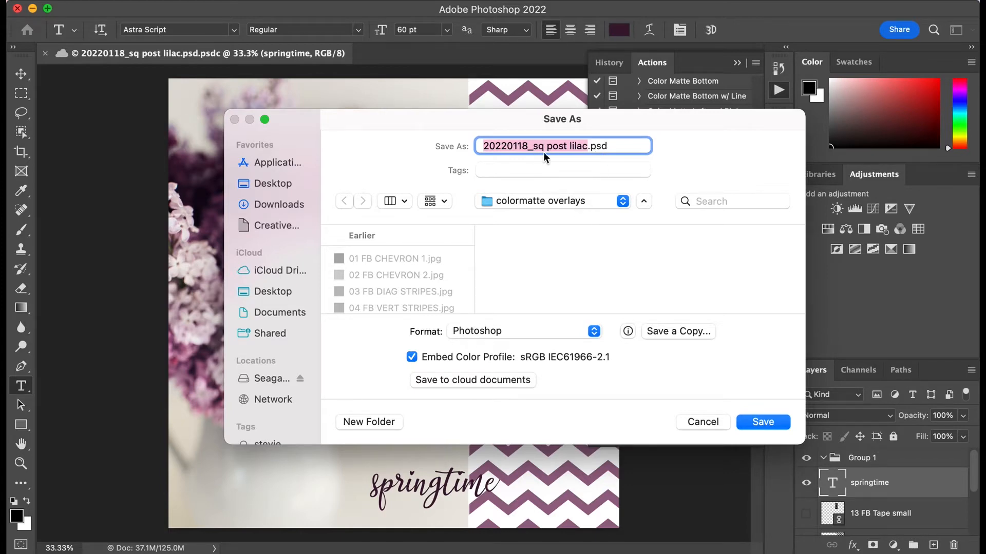
Step: Set the save location to the new 2022 aug folder on the Seagate Backup Plus Drive
click(623, 202)
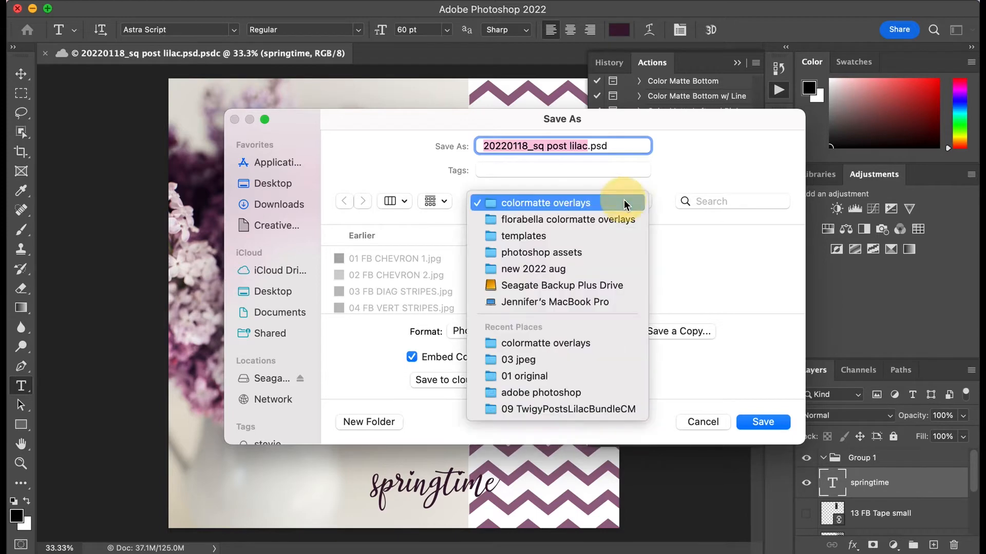
click(607, 287)
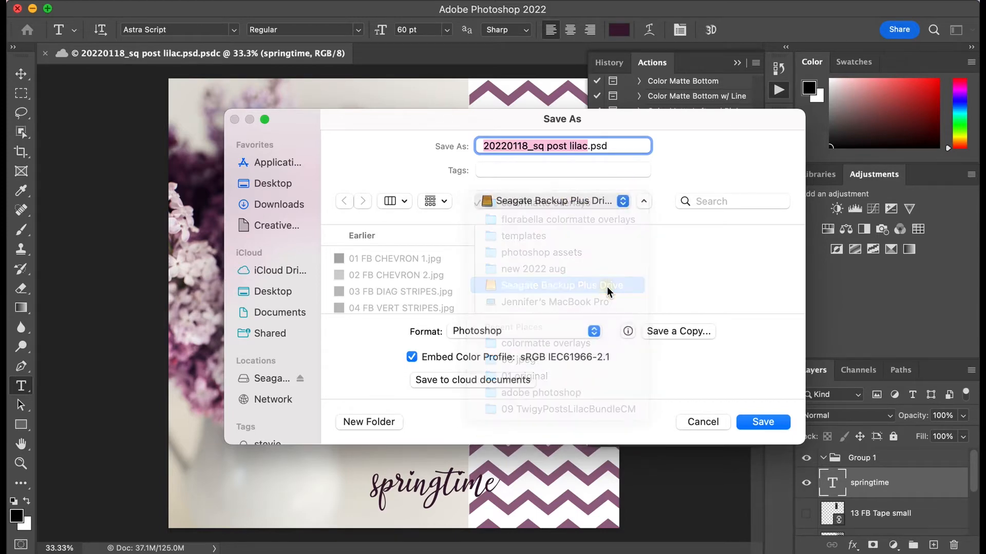
click(642, 201)
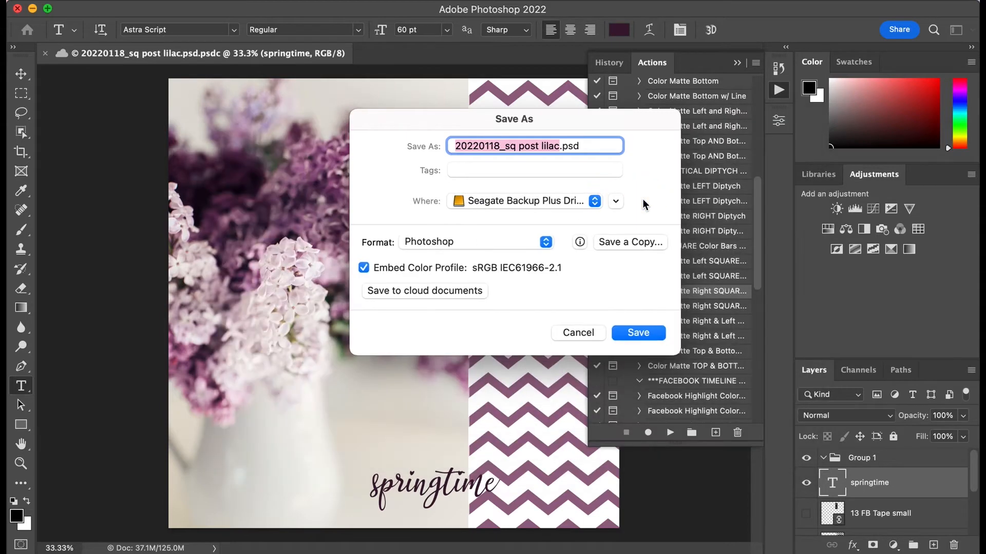
click(616, 202)
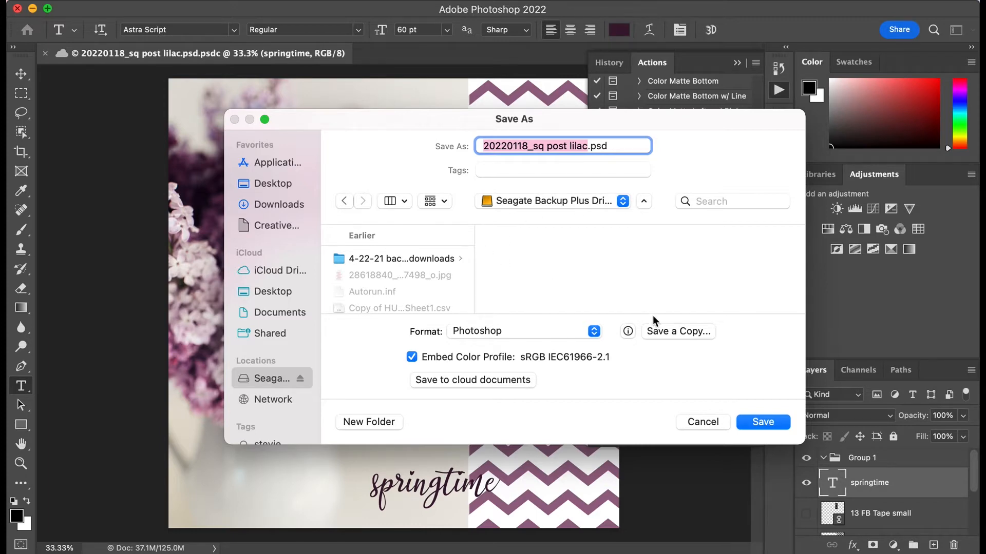
scroll(430, 291, down, 2)
scroll(430, 290, up, 2)
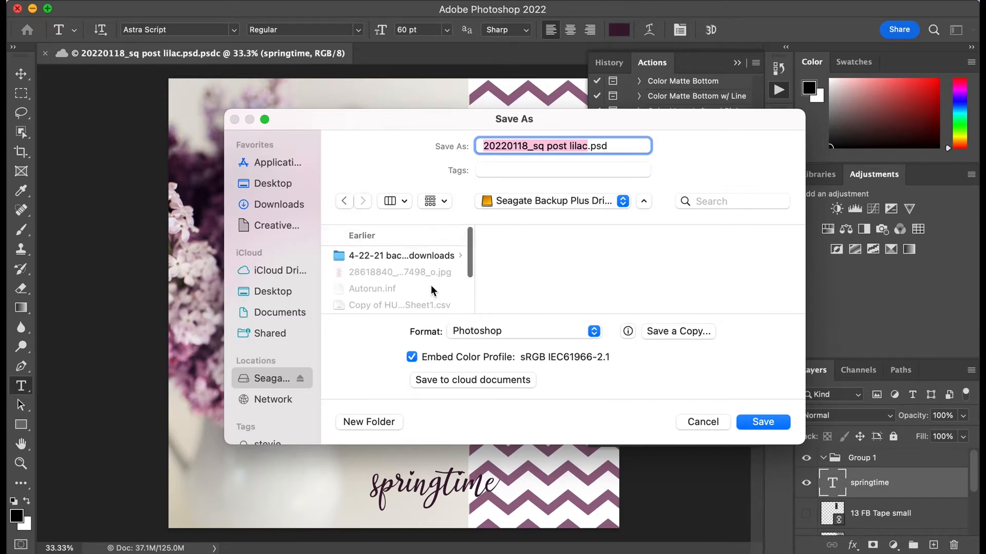
scroll(431, 259, down, 5)
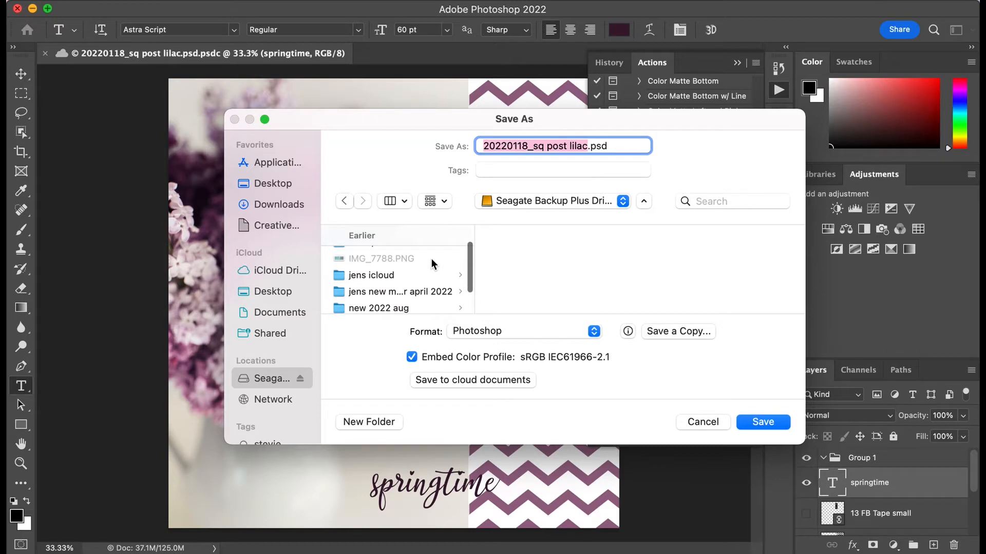
scroll(395, 251, up, 1)
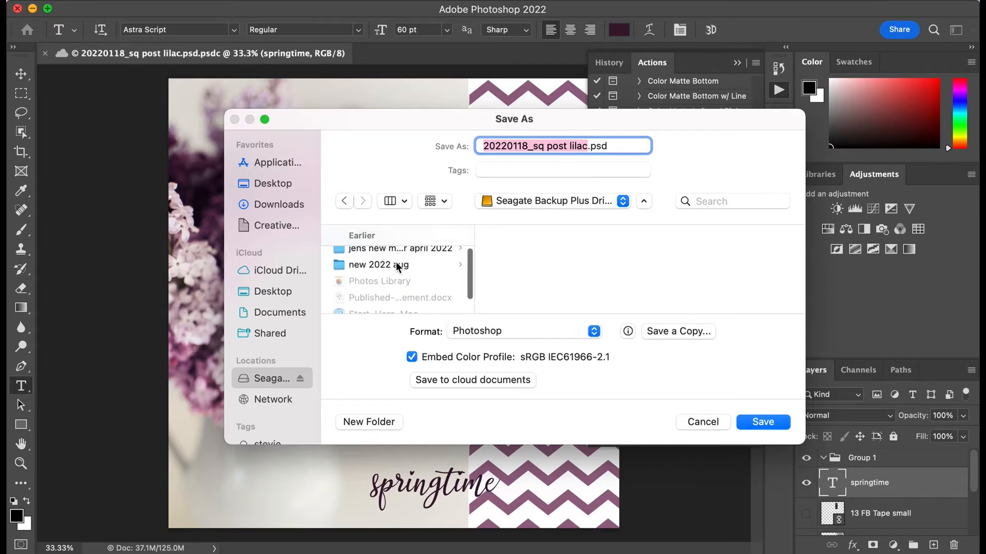
click(400, 265)
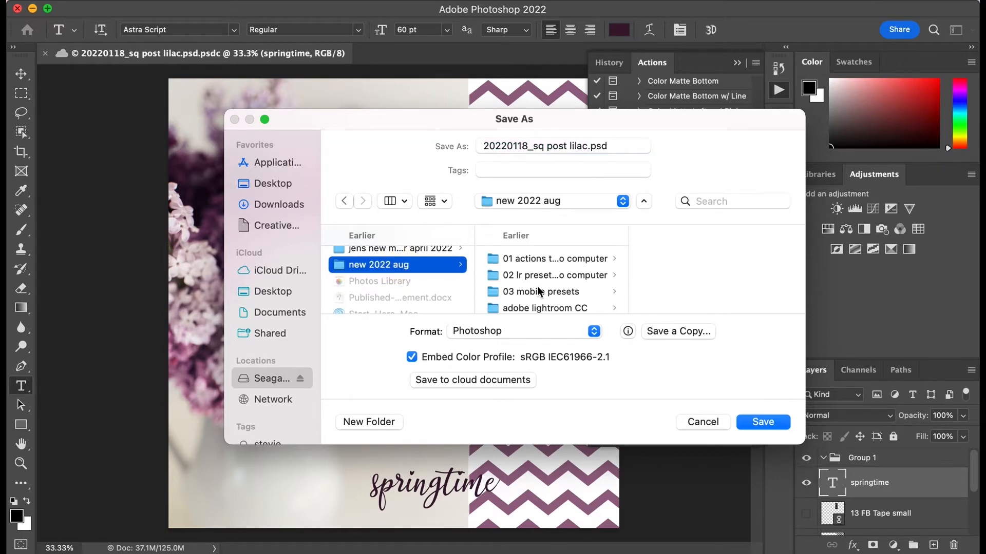
Step: Choose the 00 photoshop file folder inside adobe photoshop > xxxxxxxx_lilac as the save destination
scroll(538, 288, down, 2)
scroll(538, 289, down, 2)
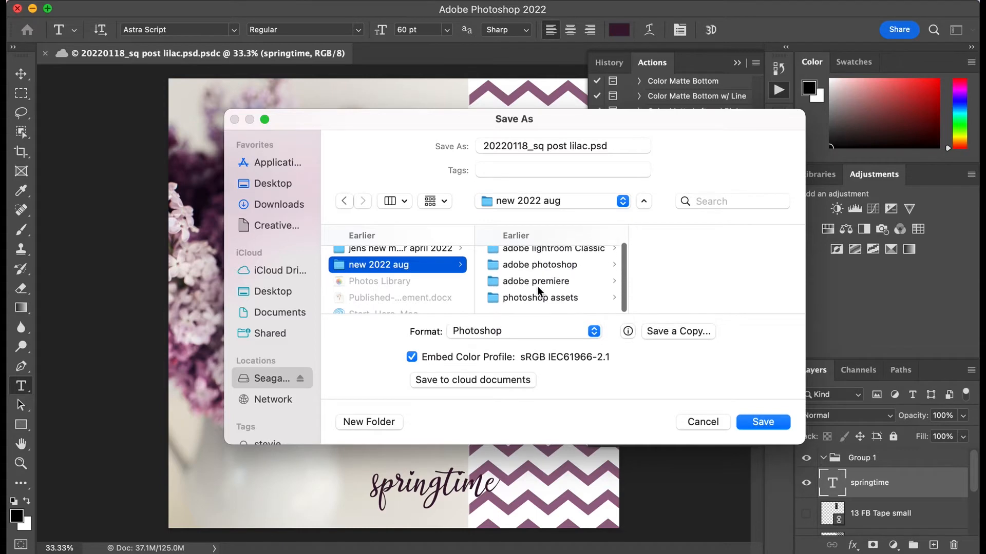
click(547, 263)
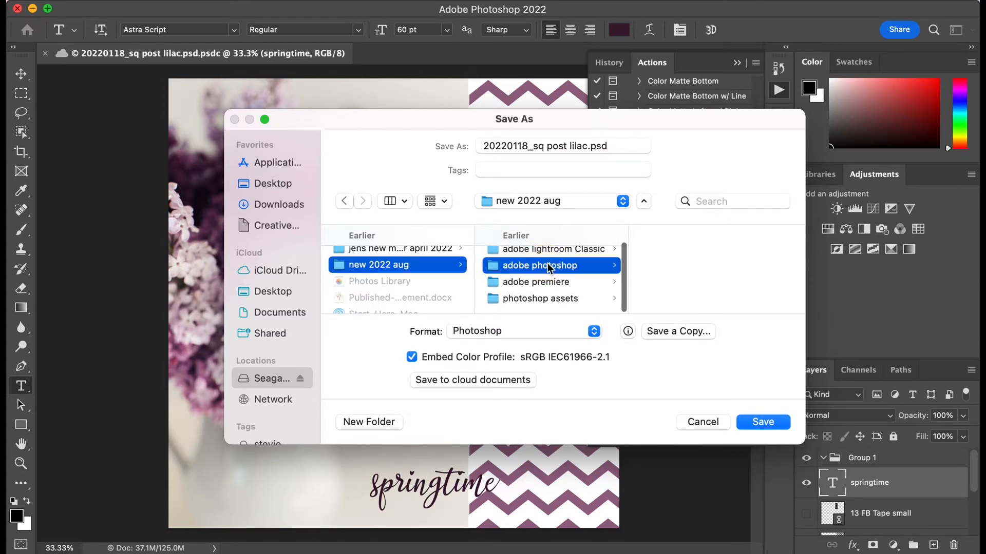
scroll(694, 267, down, 5)
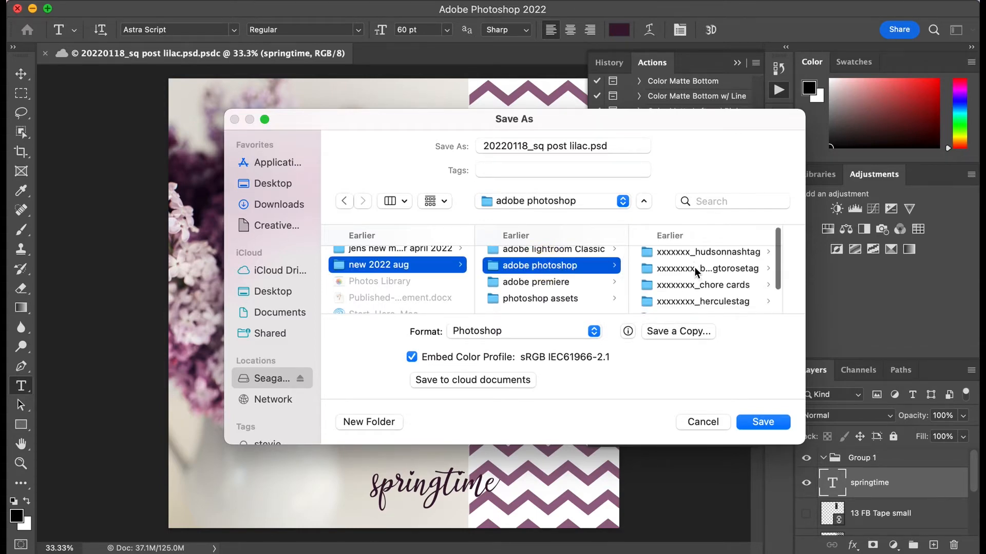
scroll(694, 267, down, 2)
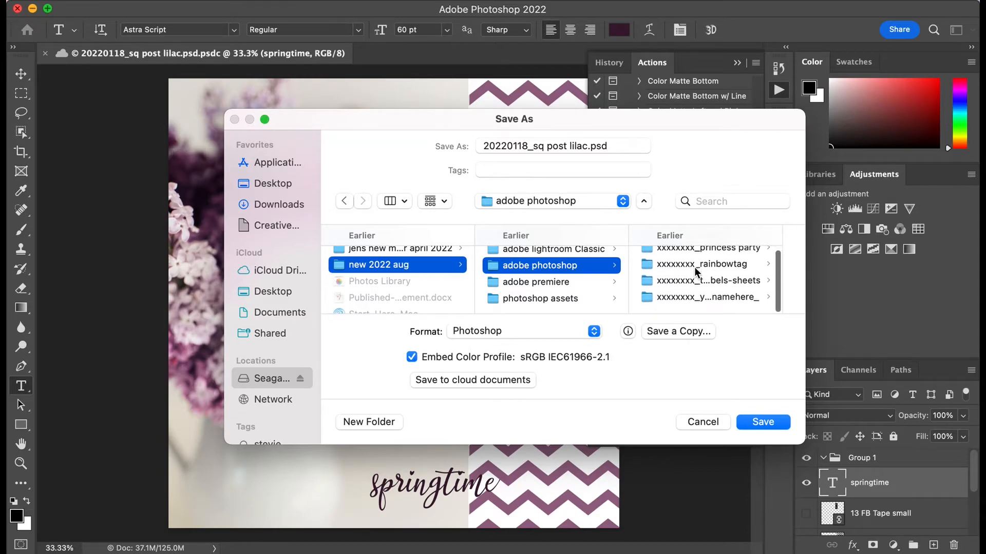
scroll(723, 282, up, 3)
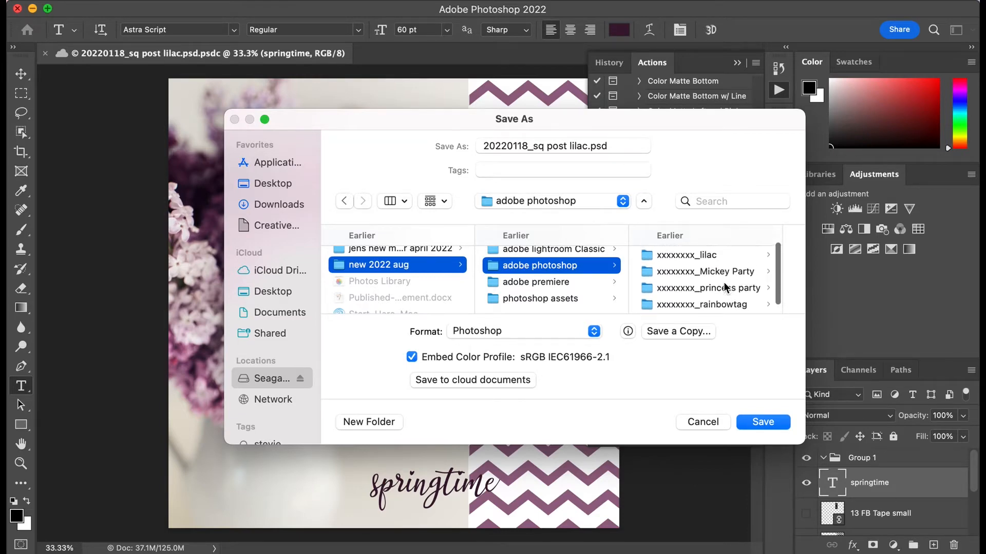
click(704, 280)
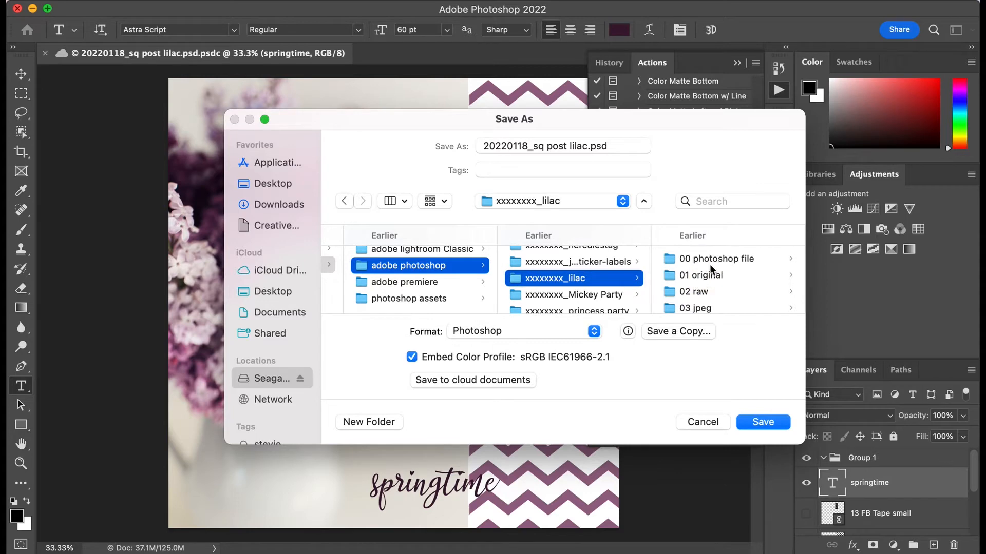
click(725, 259)
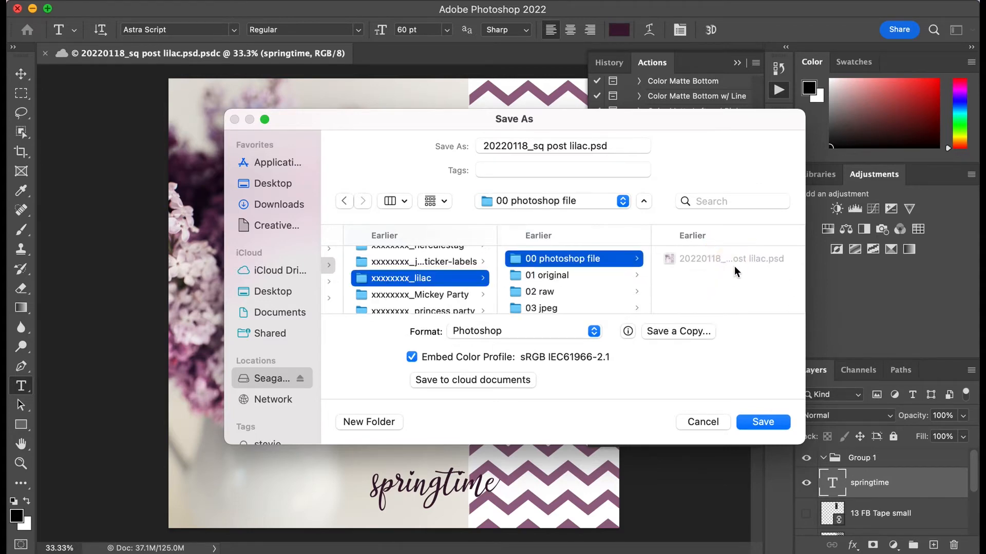
Step: Save the post as 20220118_sq post lilac.1.psd with Maximize Compatibility on, instead of replacing the existing file of the original name
click(753, 424)
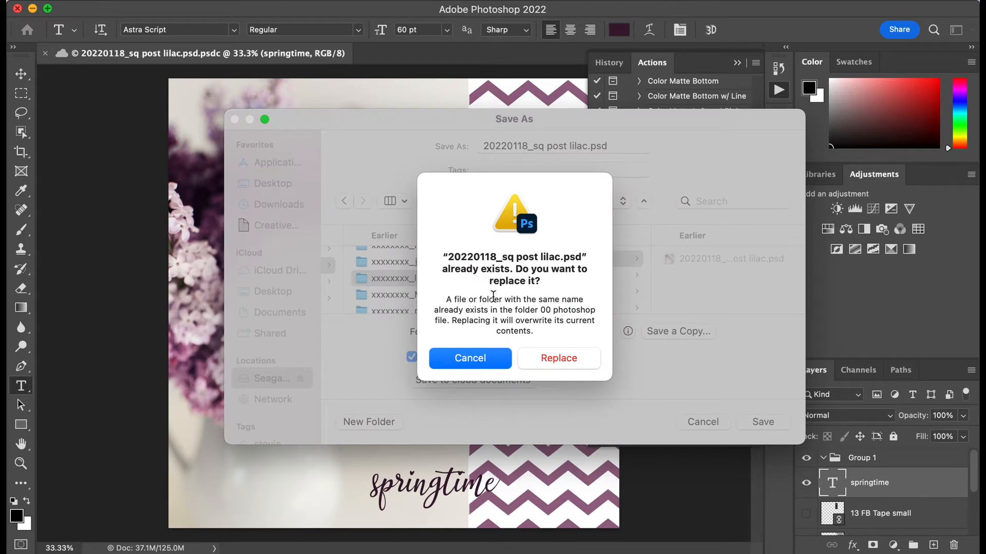
click(496, 363)
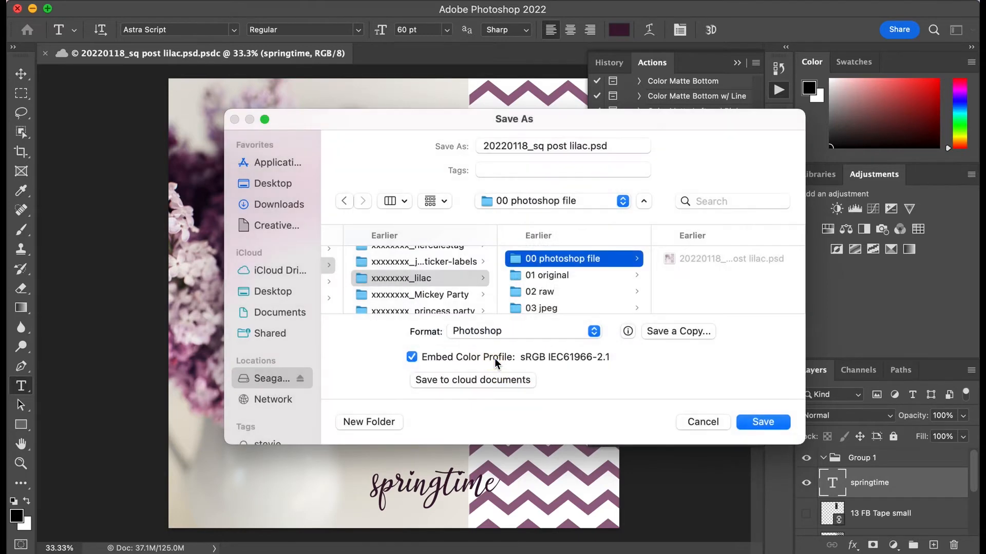
click(591, 146)
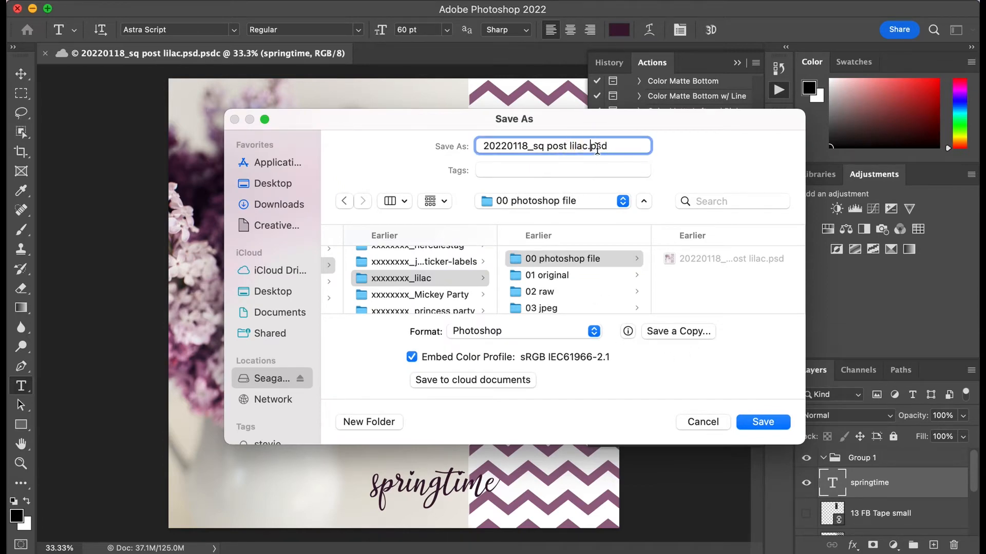
text(1.)
click(704, 274)
click(760, 424)
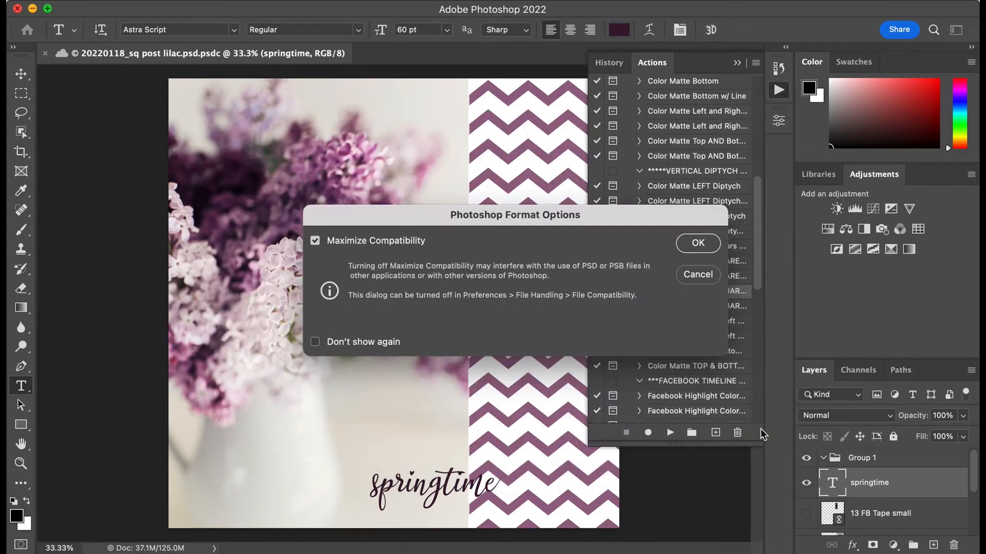
click(711, 245)
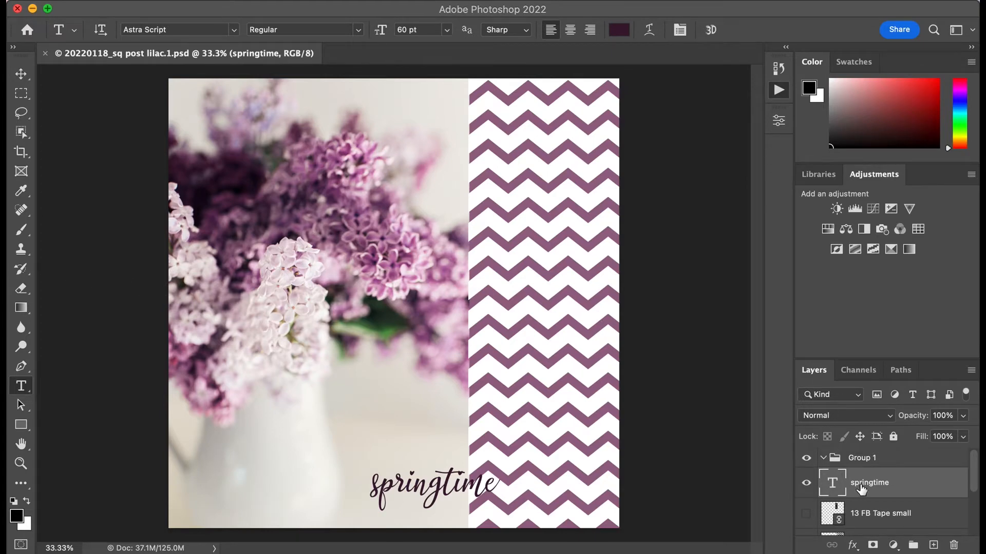
Step: Flatten the image, discarding the hidden layers, and switch from the Type tool to the Path Selection tool
scroll(868, 485, down, 3)
scroll(868, 488, up, 2)
scroll(867, 488, up, 1)
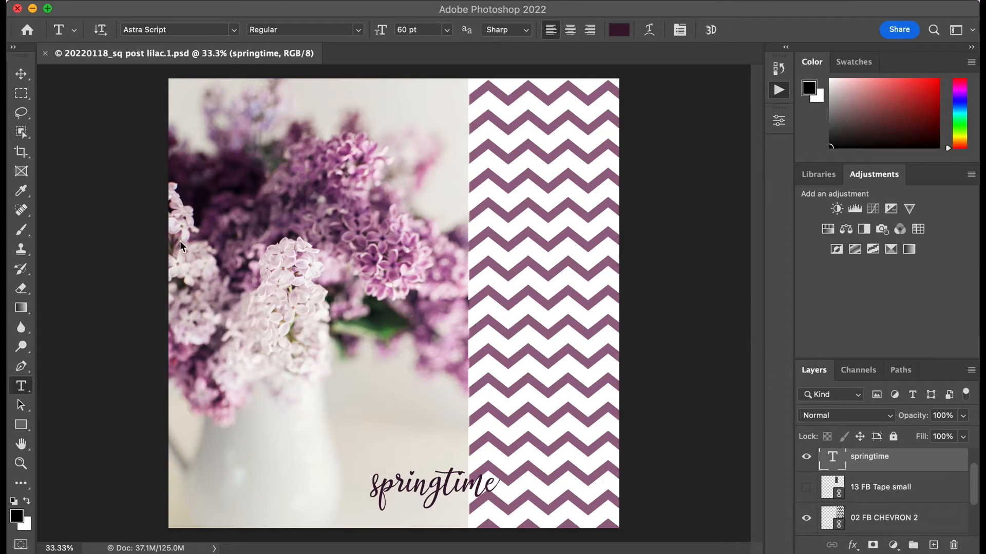
click(93, 0)
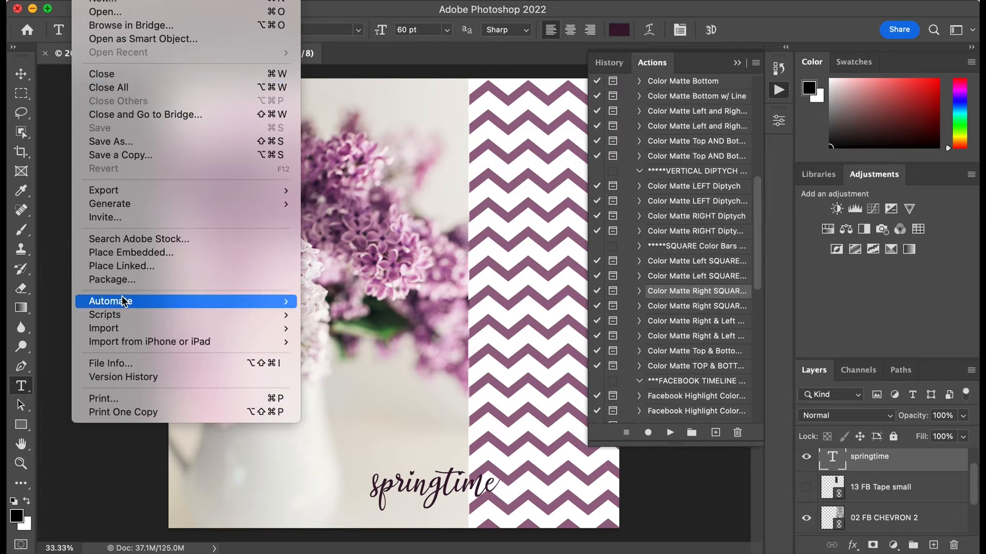
mouse_move(123, 1)
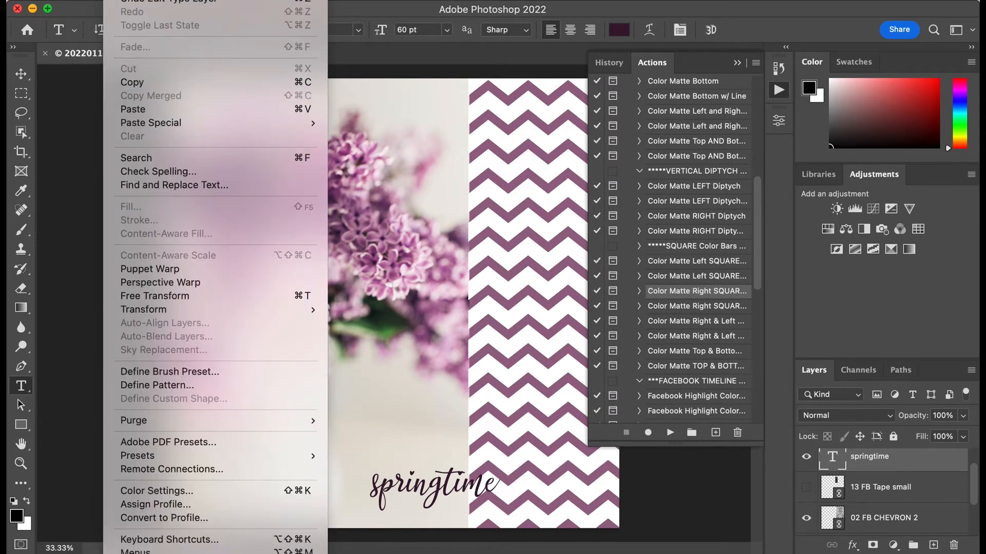
mouse_move(154, 1)
mouse_move(198, 0)
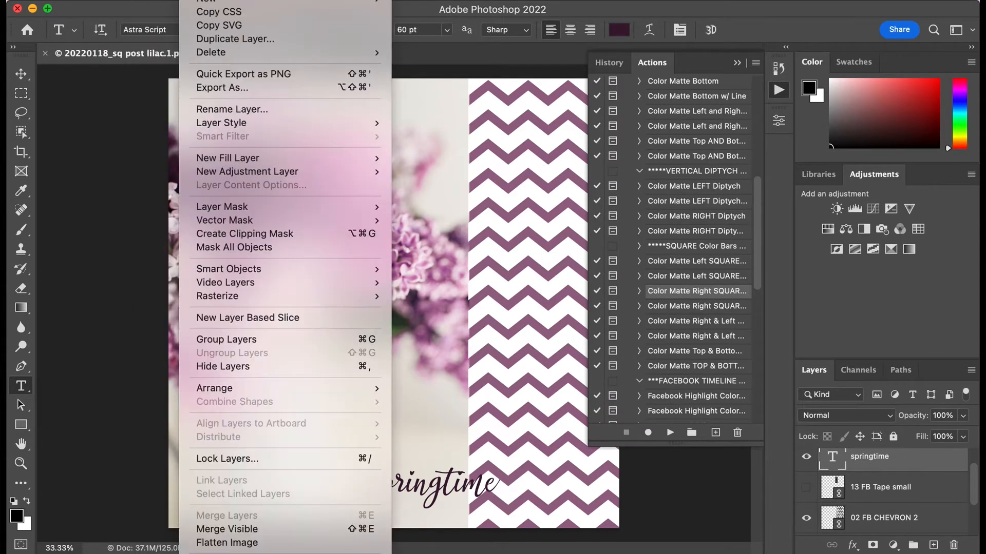
click(225, 544)
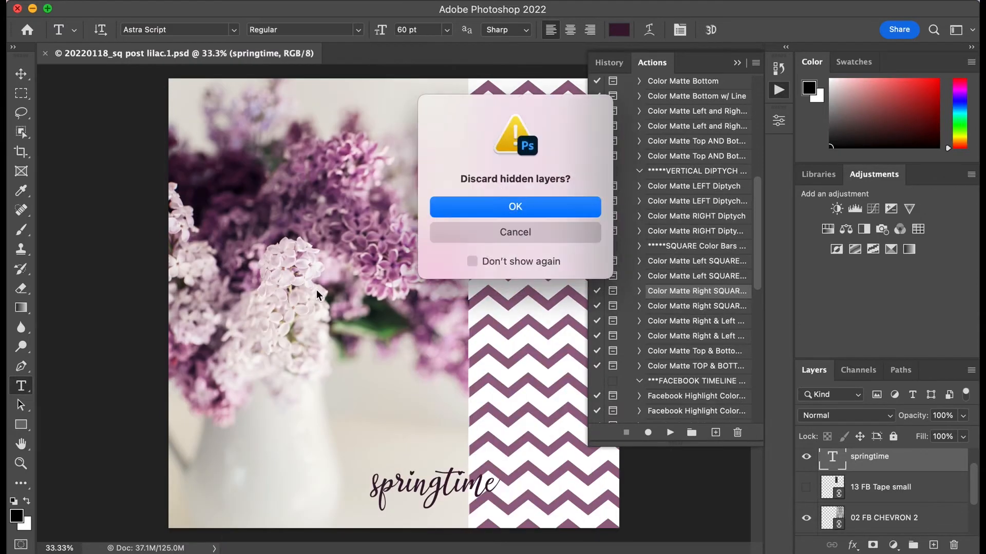
click(466, 206)
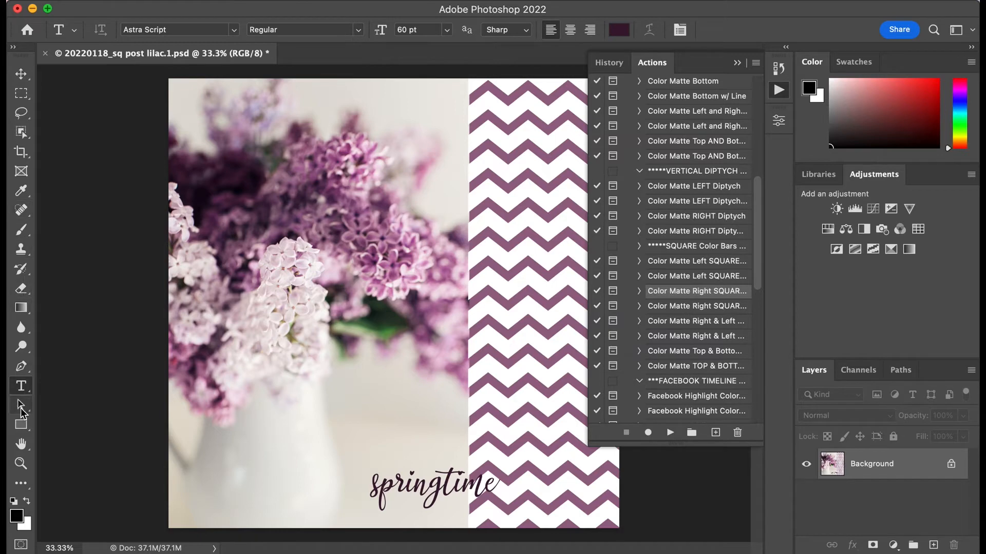
click(20, 406)
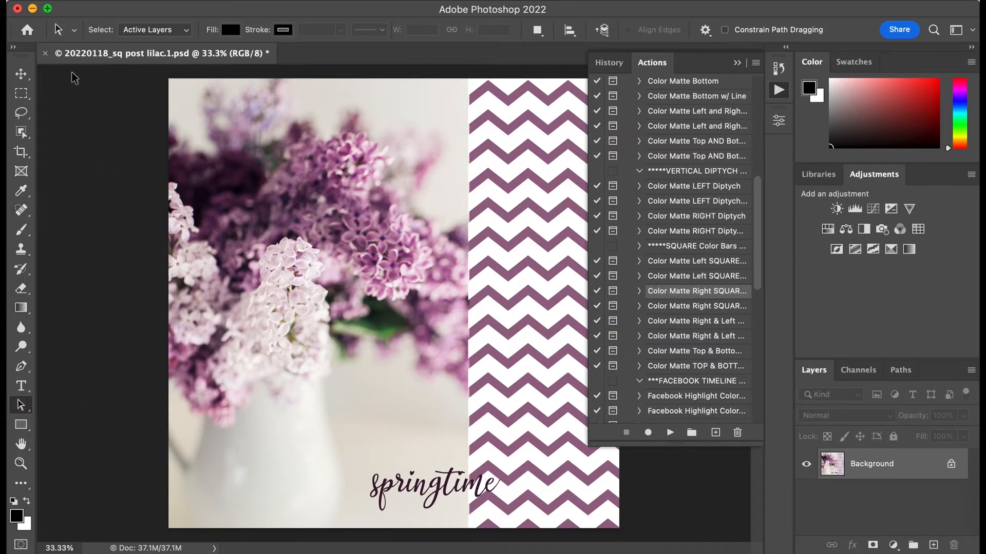
Step: Start saving the flattened post under Save As on the computer, with the format set to JPEG
click(91, 1)
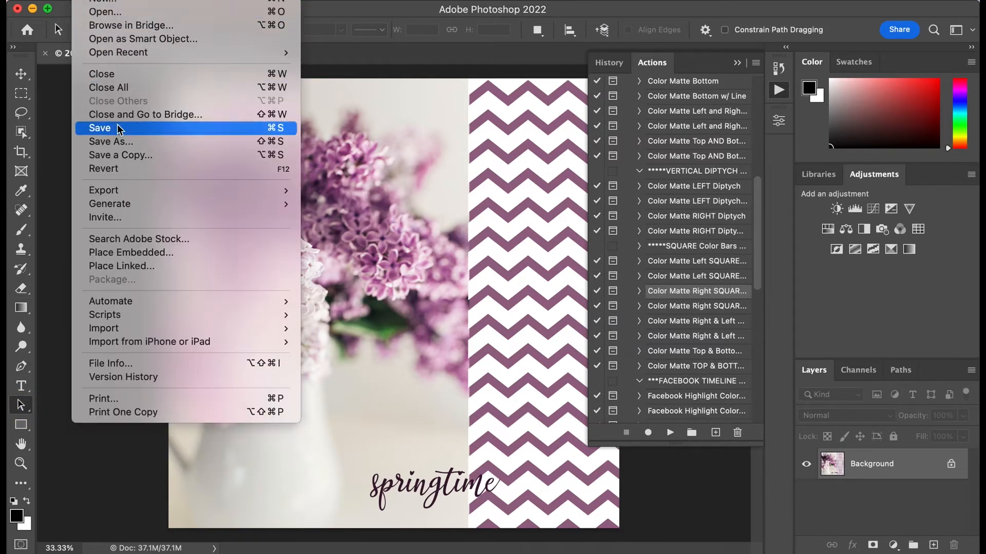
click(123, 143)
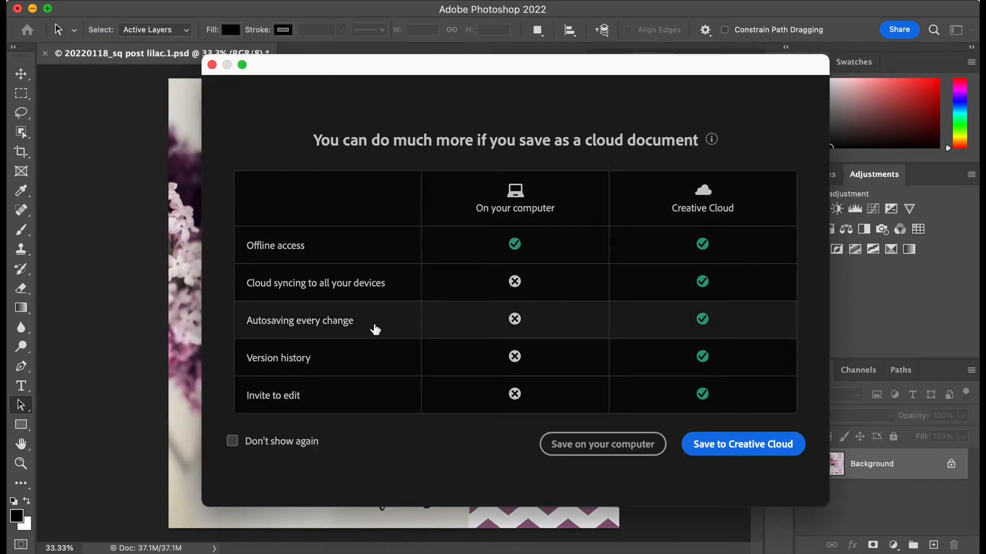
click(582, 446)
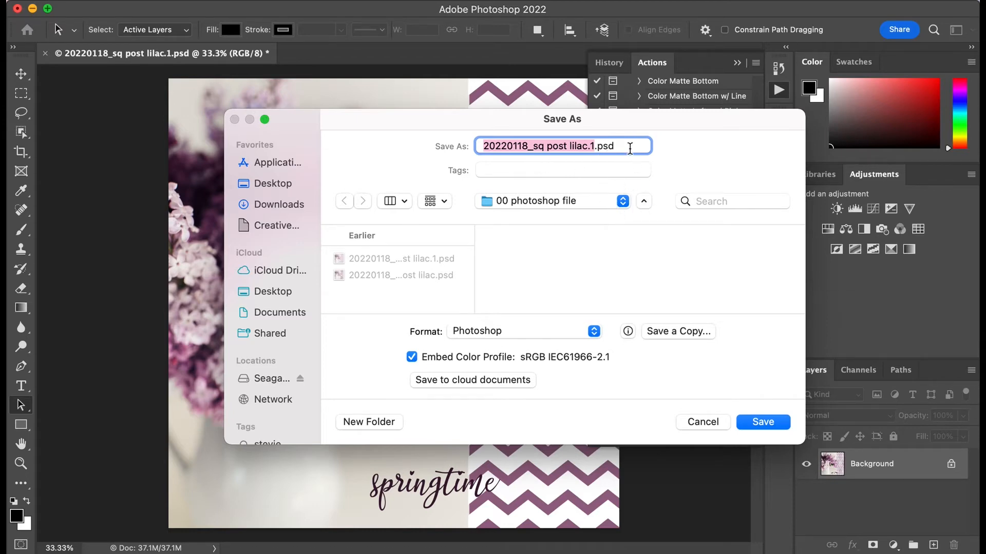
click(594, 331)
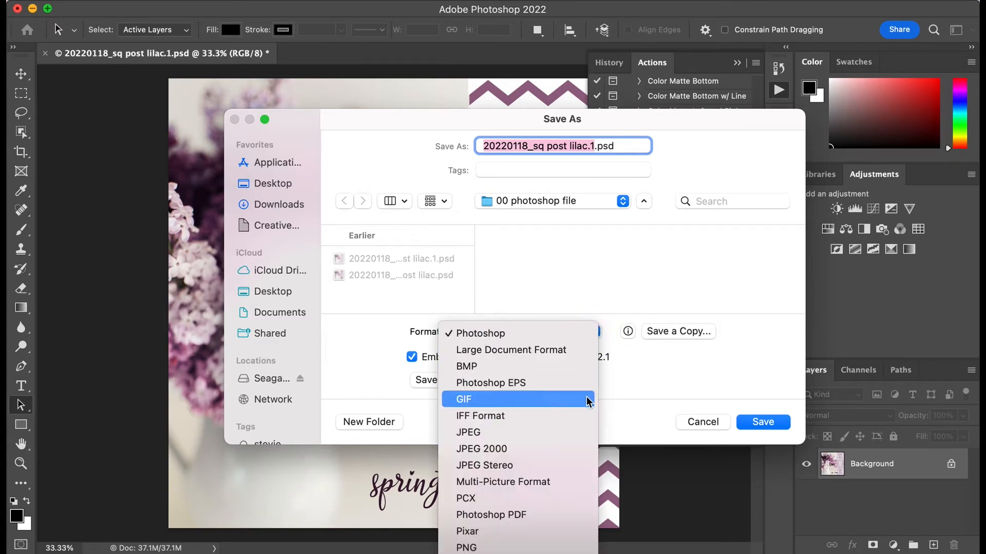
click(587, 432)
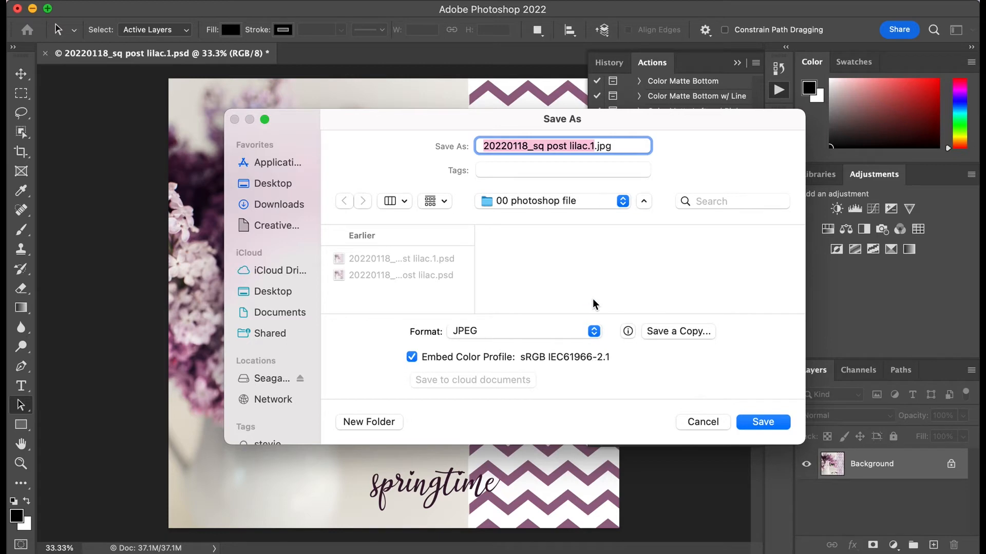
Step: Browse the save location to Seagate Backup Plus Drive > new 2022 aug > adobe photoshop
click(623, 201)
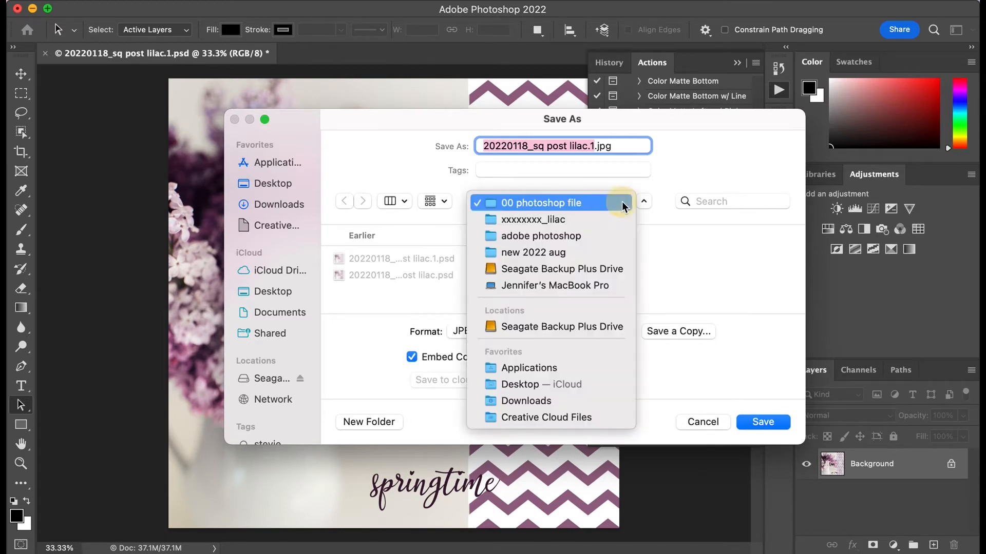
click(607, 268)
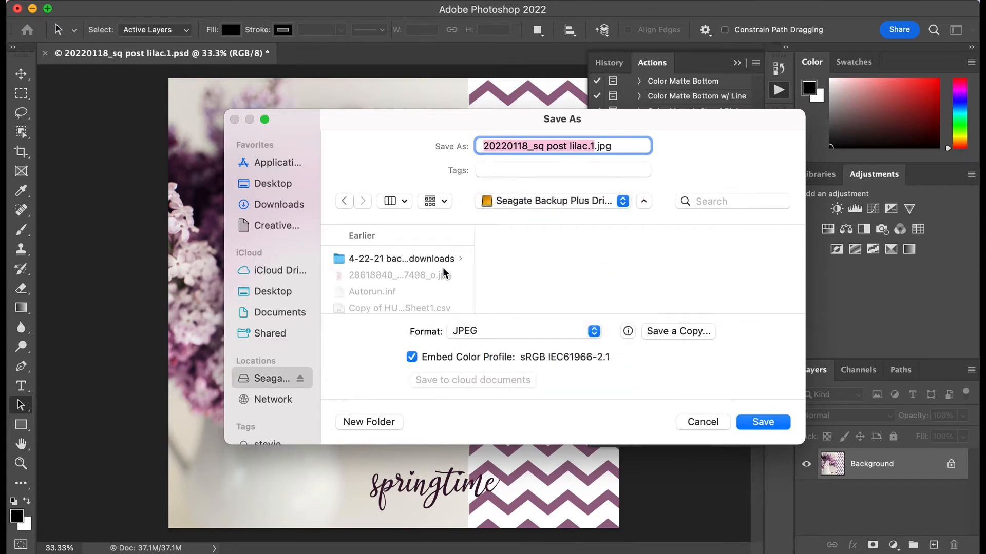
scroll(431, 269, down, 3)
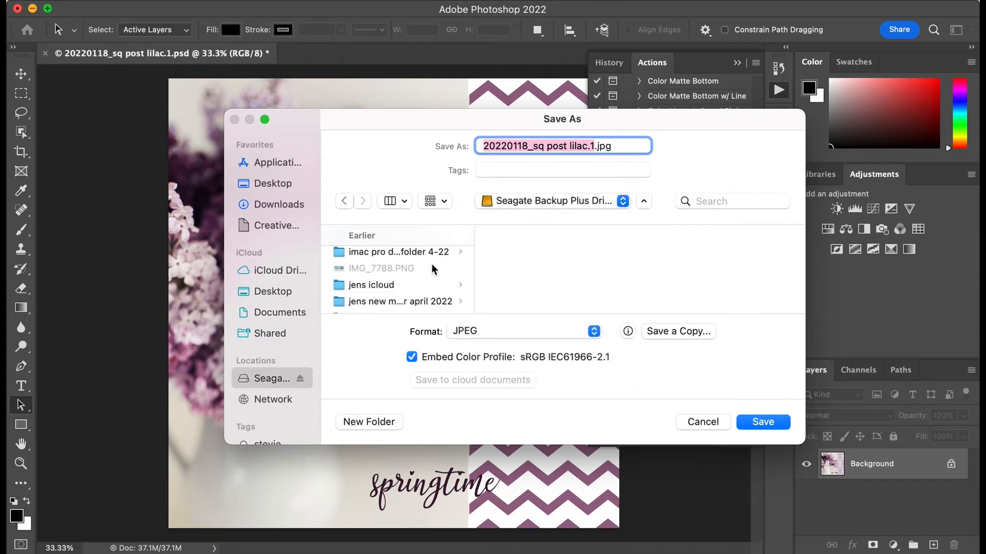
scroll(432, 270, down, 3)
click(439, 260)
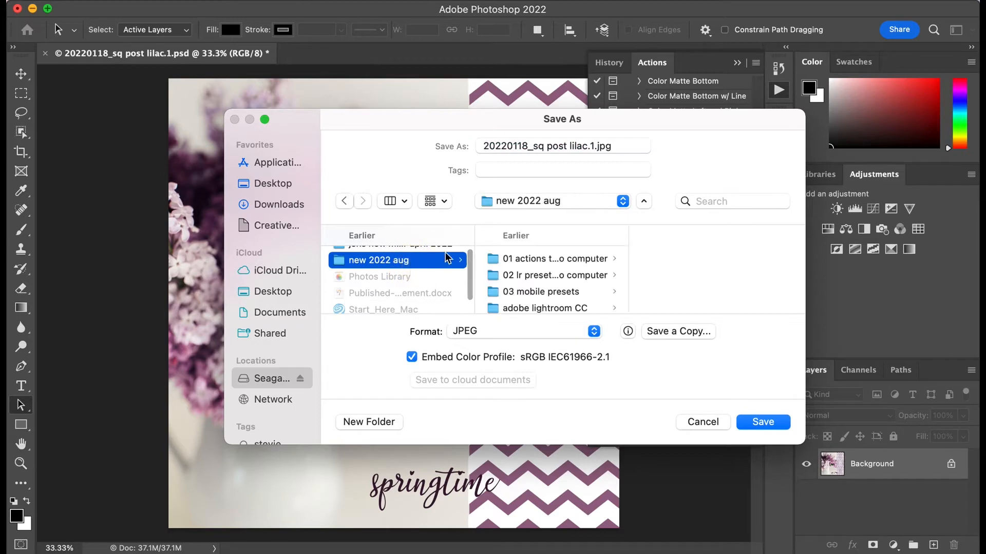
scroll(563, 293, down, 4)
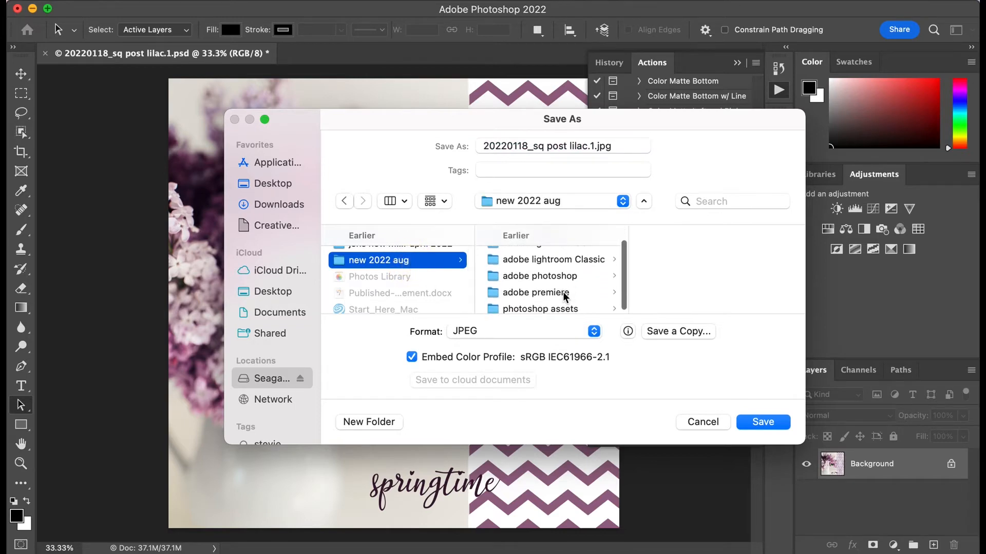
click(569, 277)
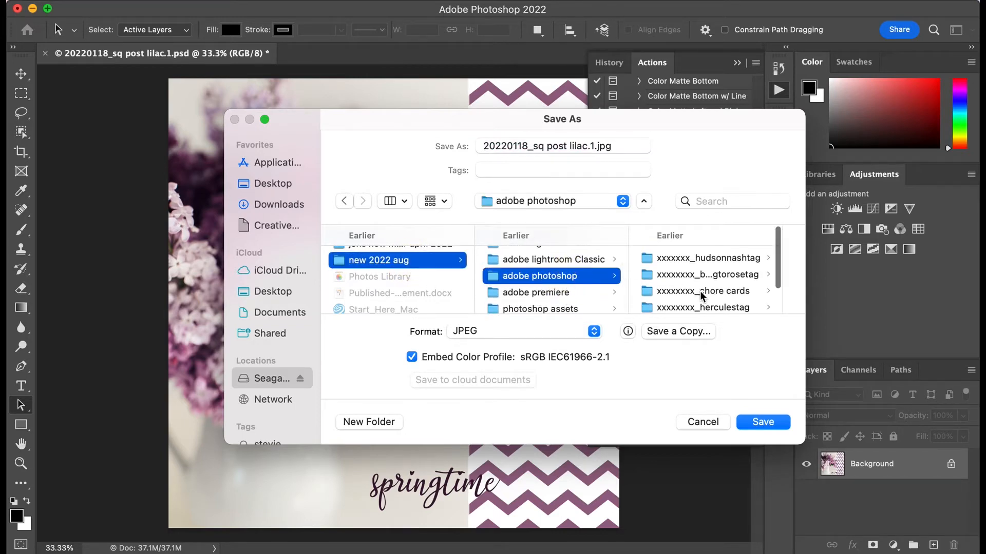
Step: Save the JPEG as 20220118_sq post lilac.1.jpg in xxxxxxxx_lilac > 03 jpeg, with quality 12 and Baseline ("Standard")
scroll(701, 297, down, 4)
click(702, 276)
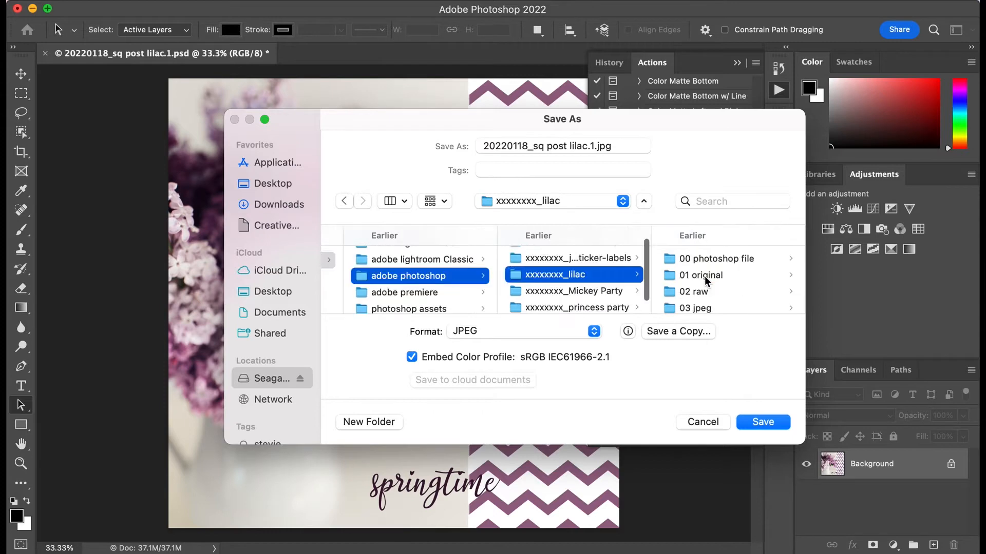
scroll(710, 310, down, 1)
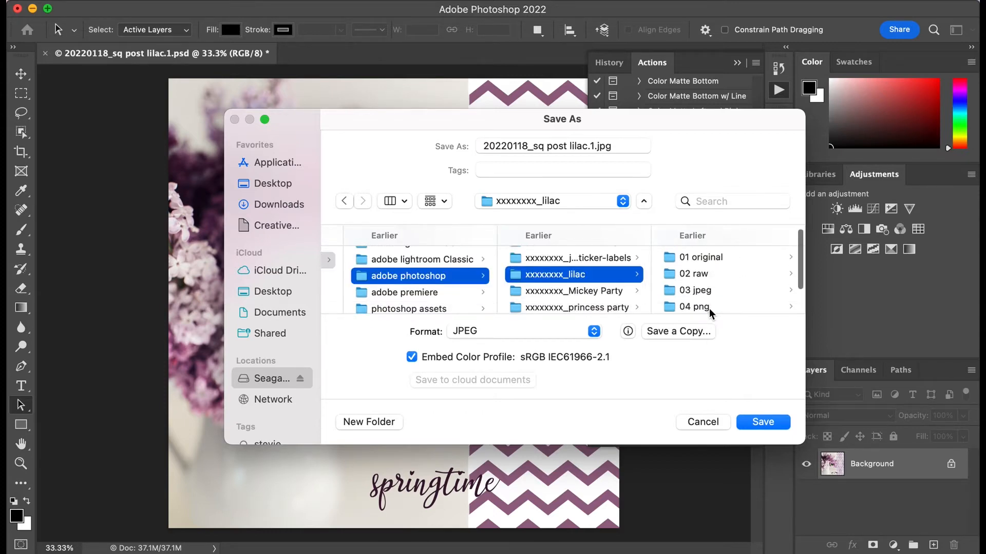
click(711, 291)
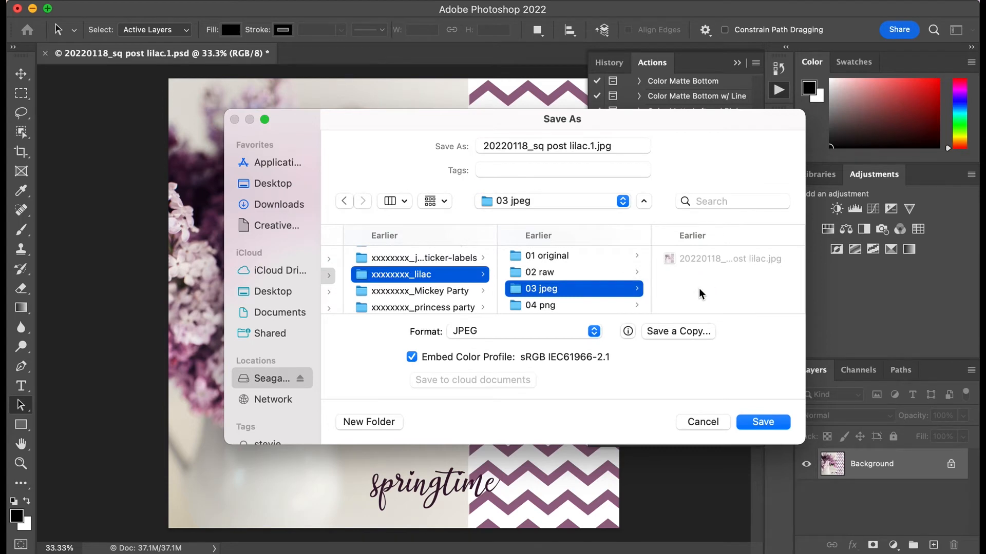
click(758, 427)
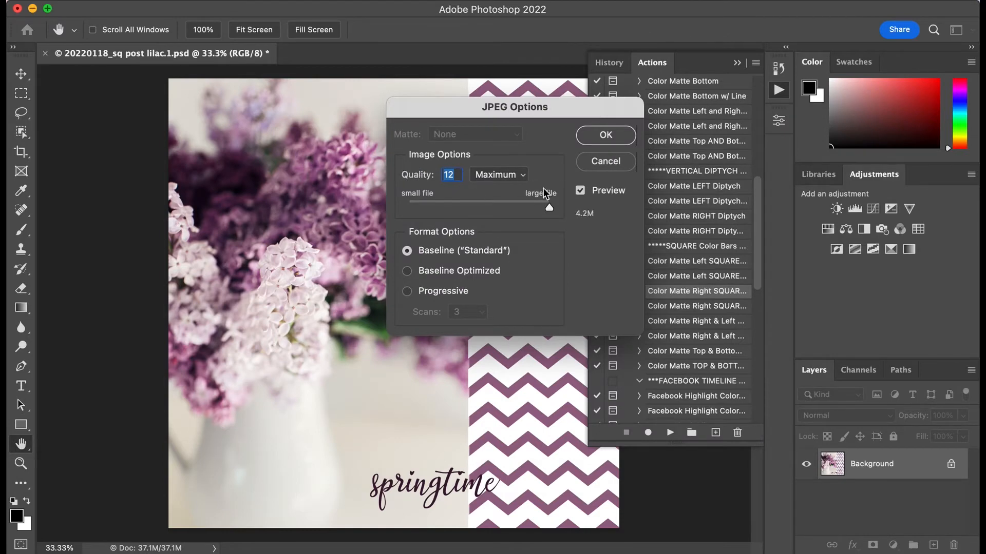
click(591, 139)
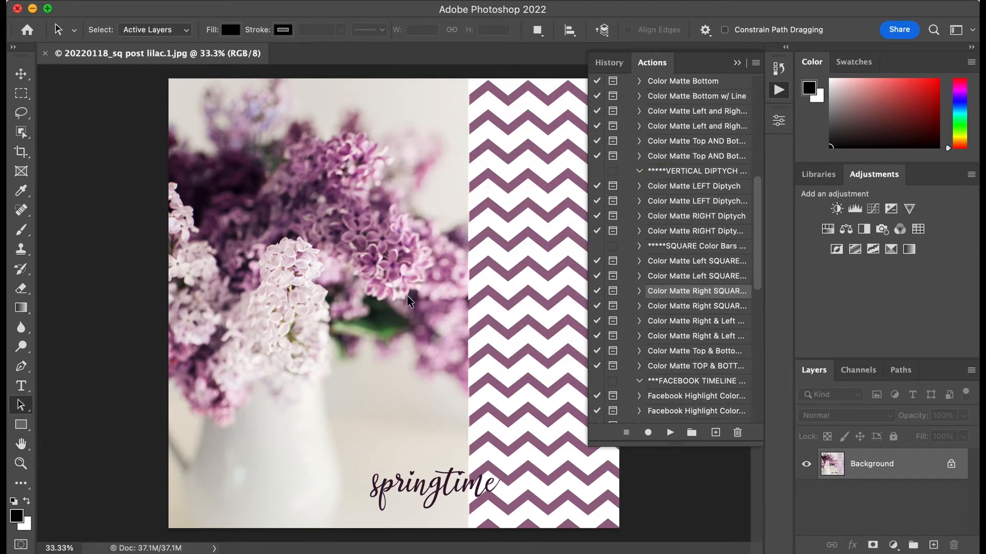
Step: Run the Resize & Sharpen for WEB action on the flattened post, setting the image resolution to 90 pixels/inch
scroll(678, 369, down, 10)
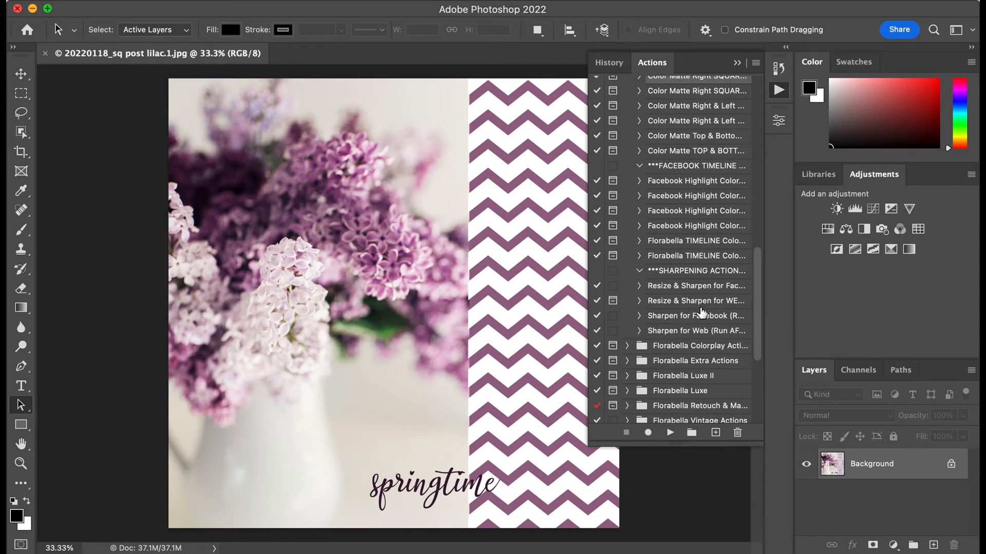
click(677, 303)
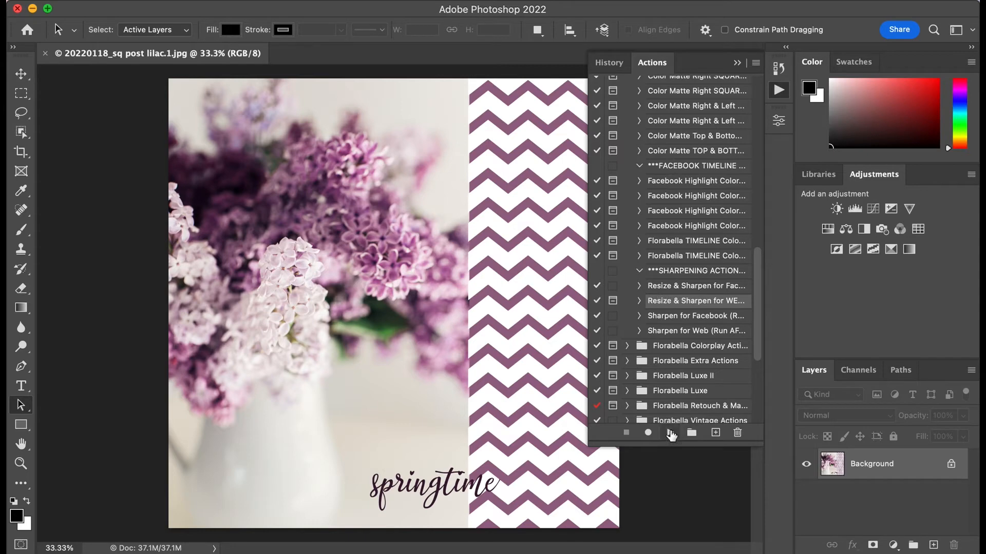
click(670, 434)
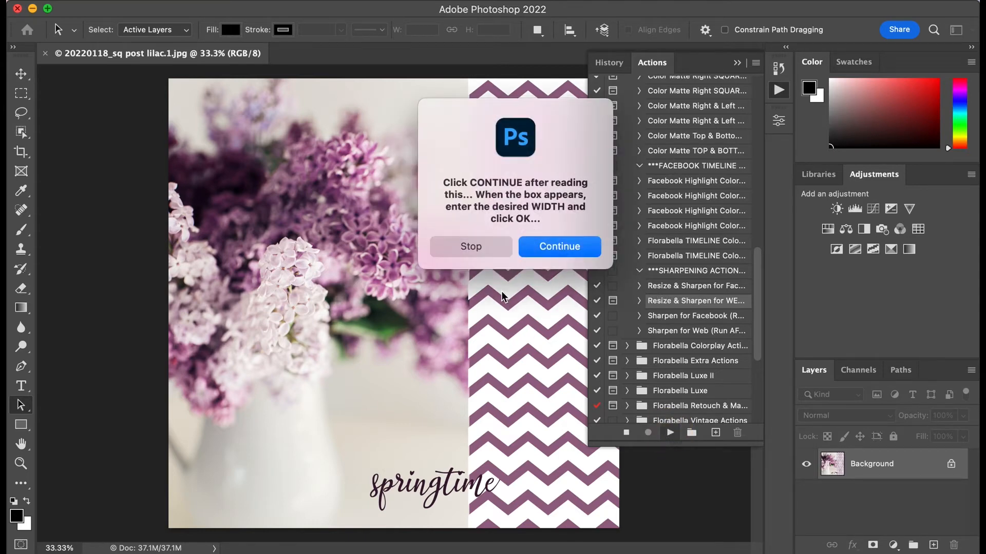
click(562, 247)
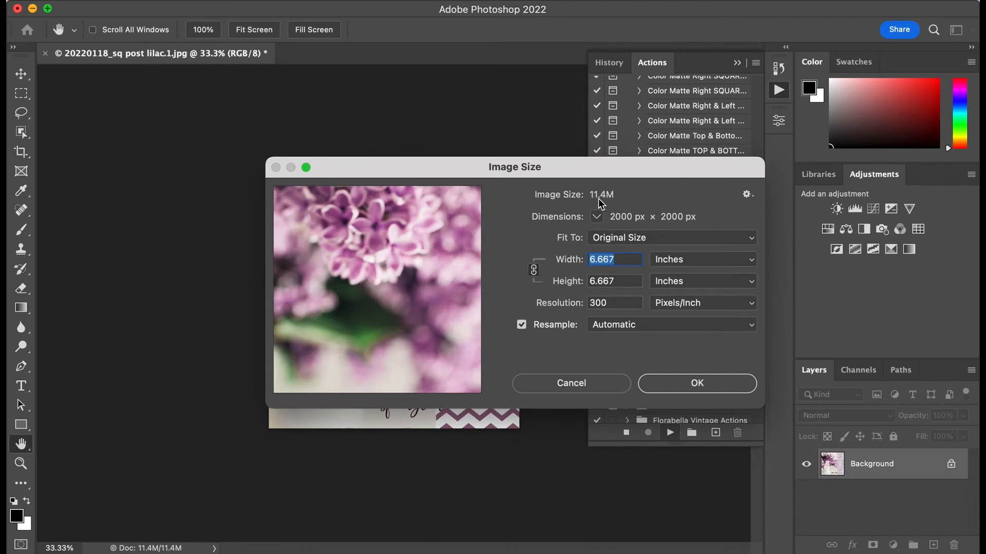
double_click(621, 303)
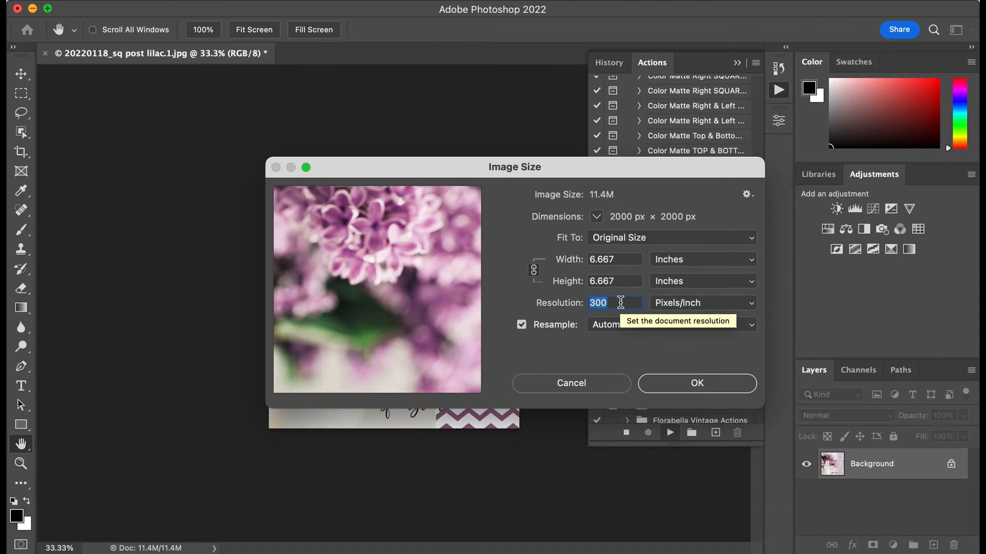
key(BackSpace)
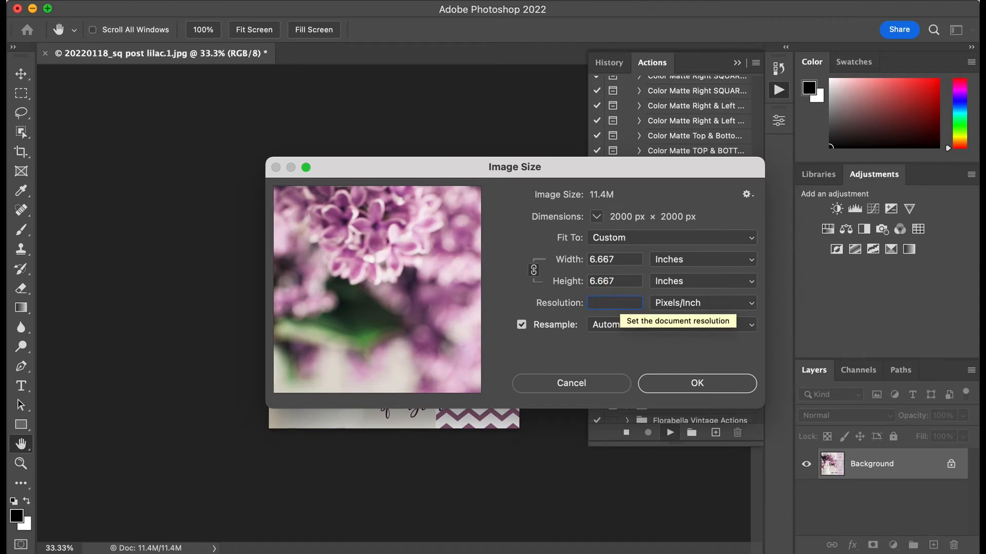
text(90)
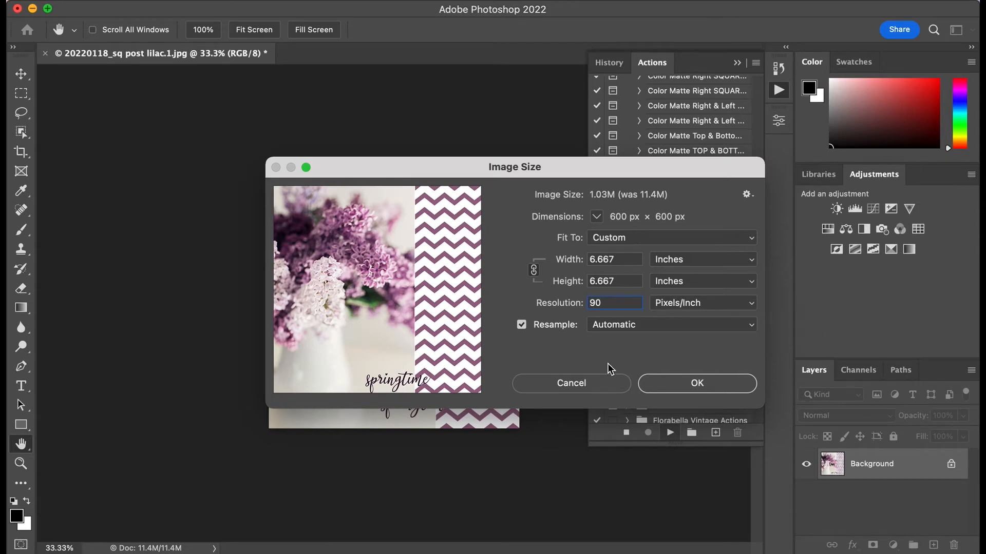
click(681, 385)
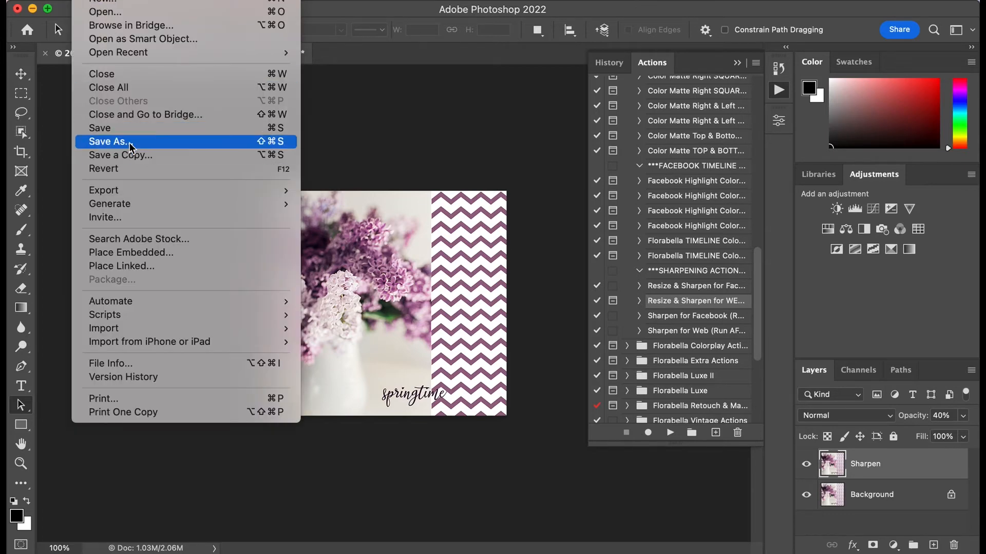
Step: Check which file formats Save As on the computer offers for the web-sharpened image, and leave without saving
click(129, 145)
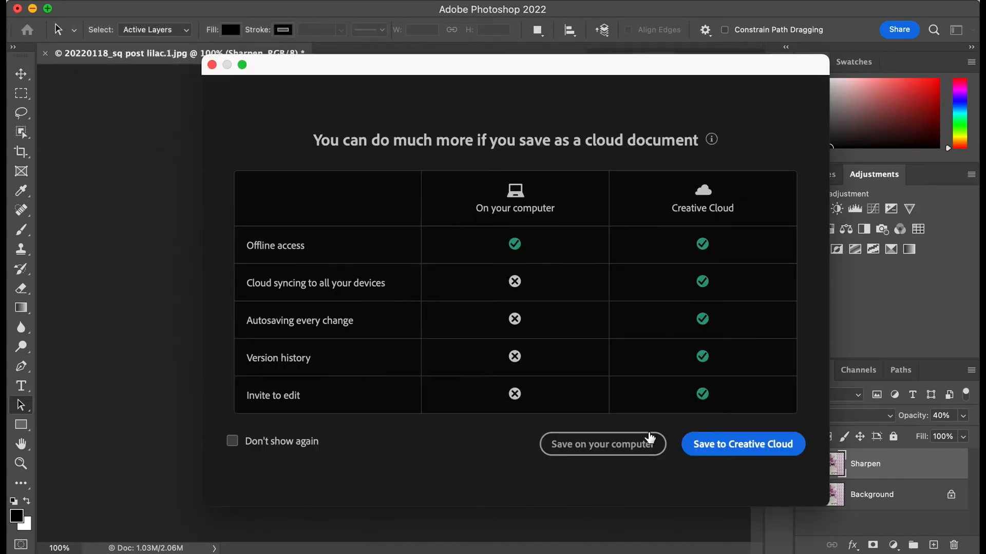
click(645, 445)
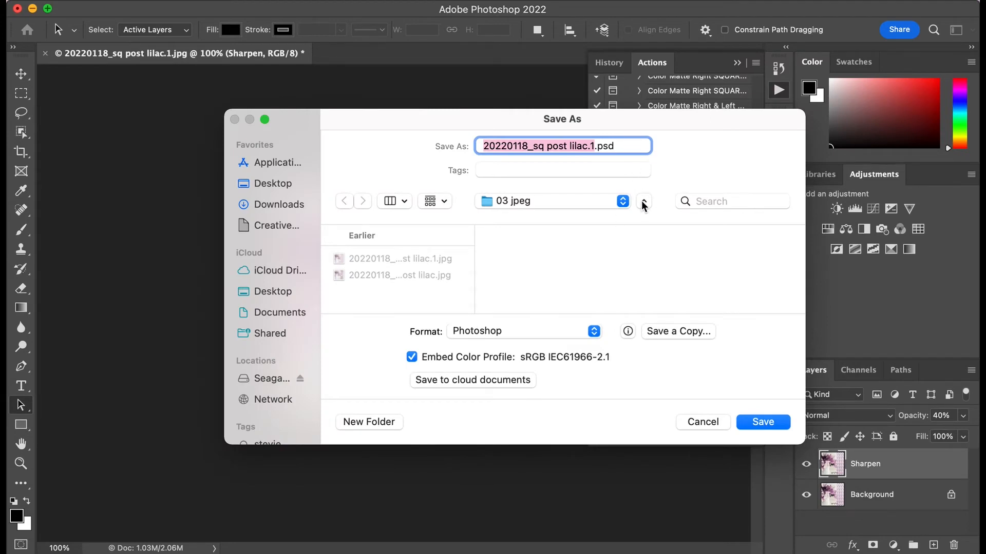
click(593, 330)
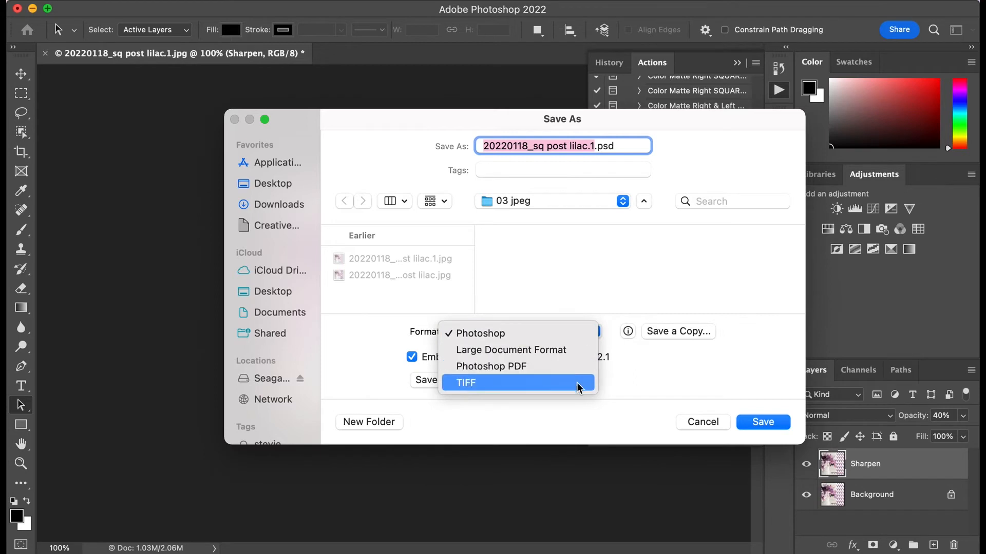
click(606, 288)
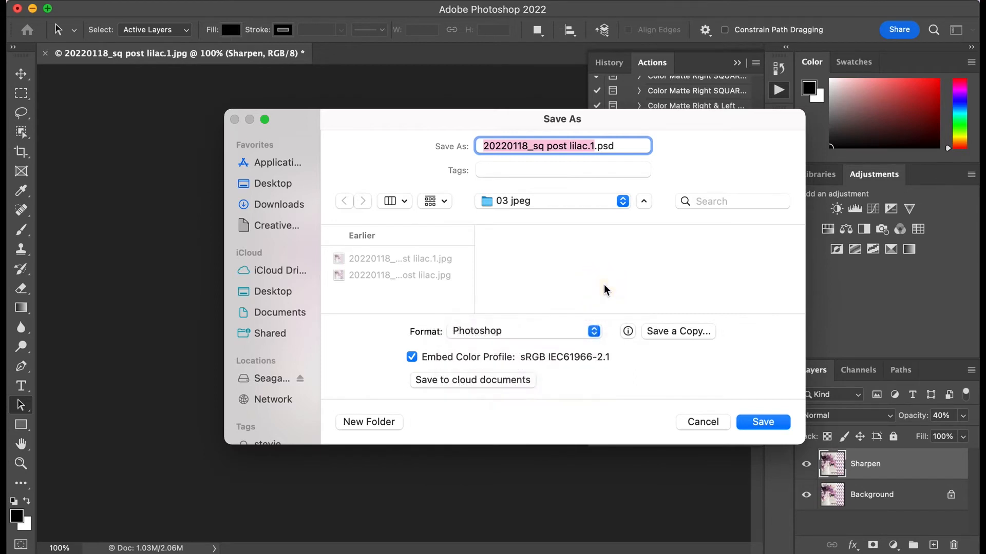
click(594, 337)
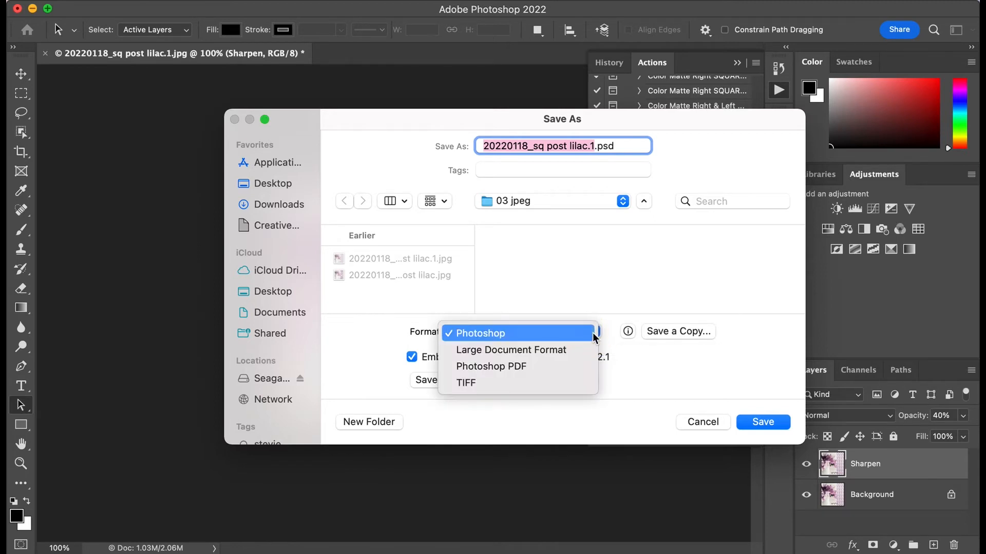
click(598, 332)
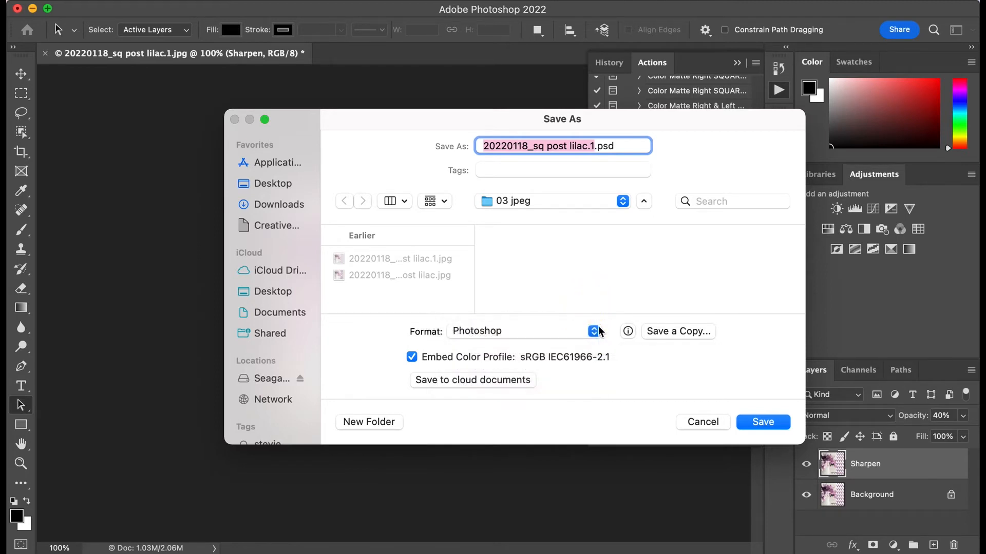
click(695, 425)
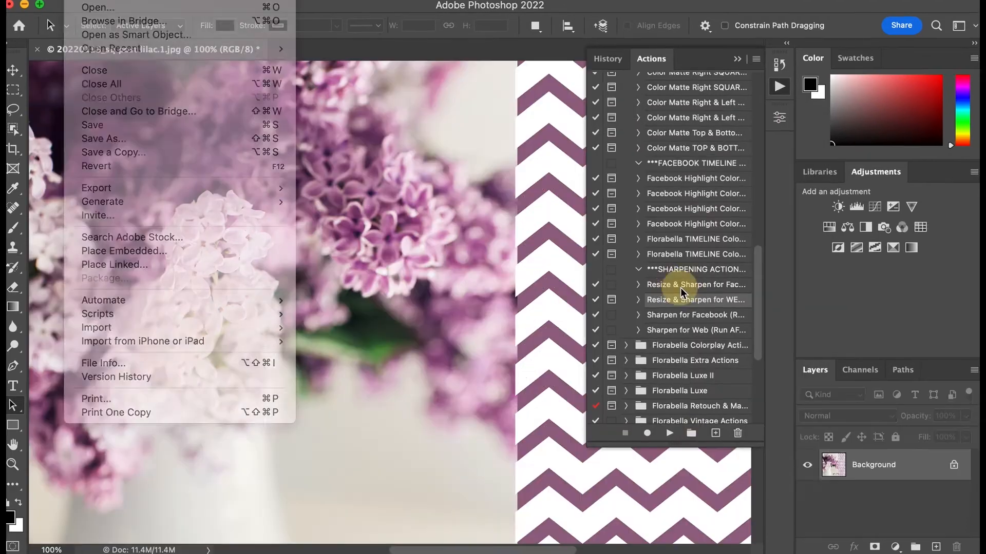
Step: Run the Resize & Sharpen for Facebook action on the post, followed by the Sharpen for Facebook action
click(681, 287)
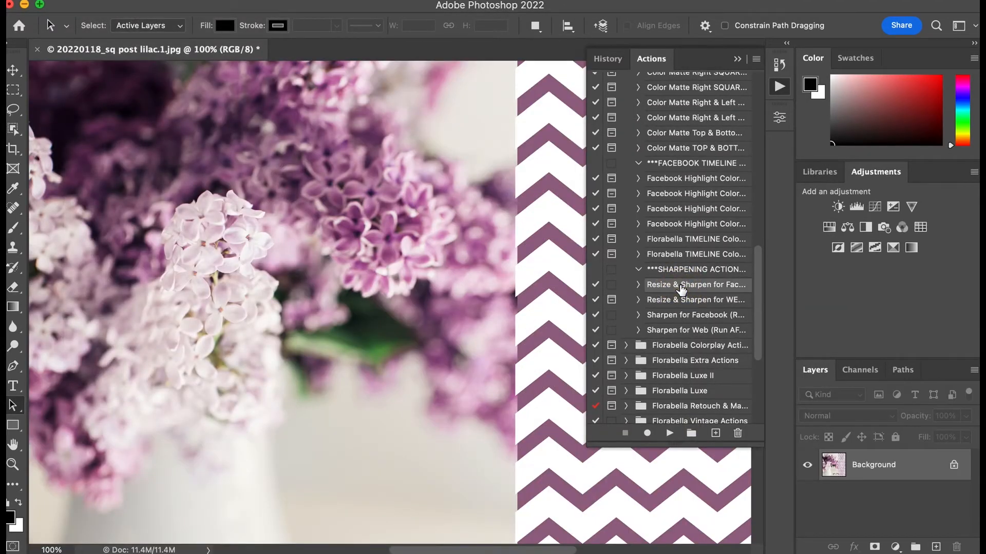
click(669, 433)
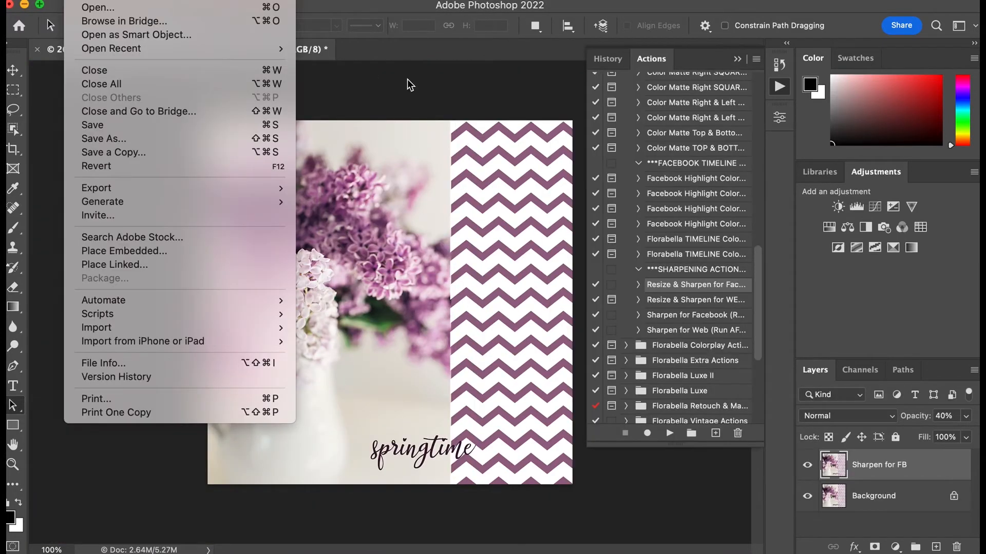
click(408, 79)
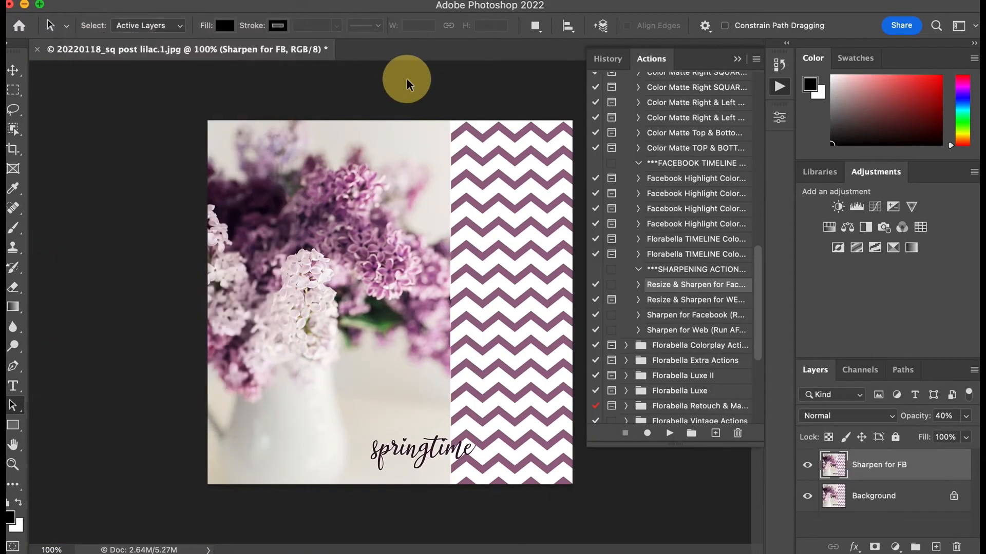
click(669, 319)
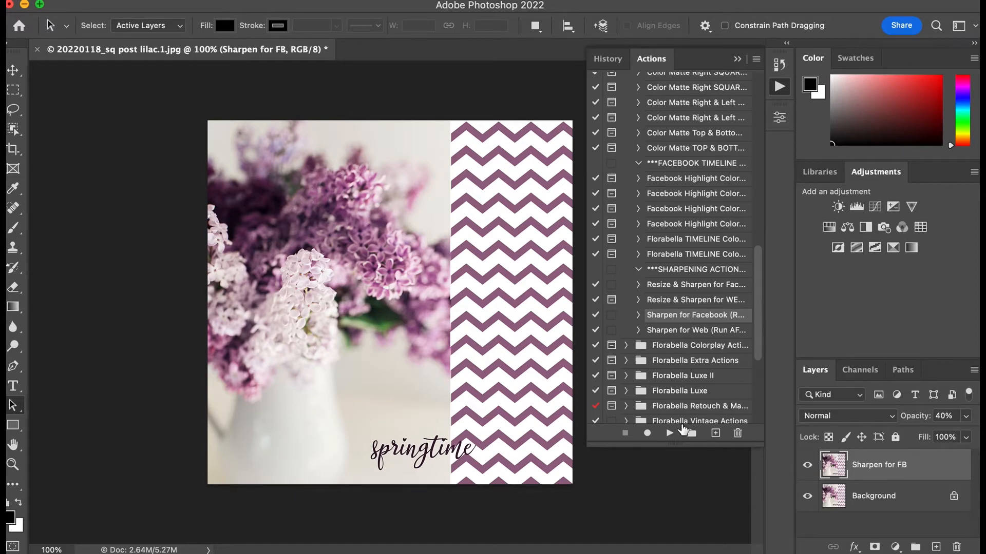
click(669, 433)
Step: Check which file formats Save As on the computer offers for the layered Facebook-sharpened image, and leave without saving
click(79, 0)
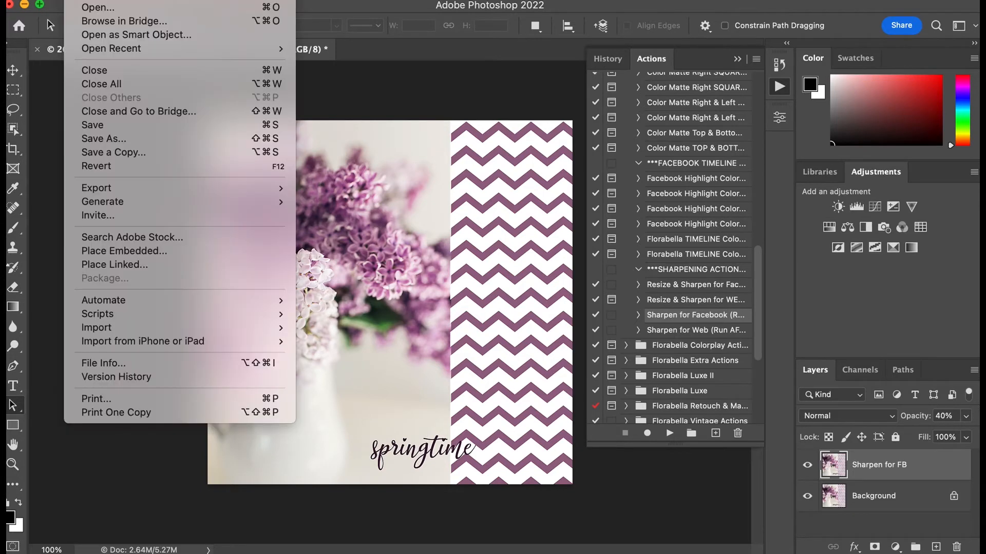
click(121, 139)
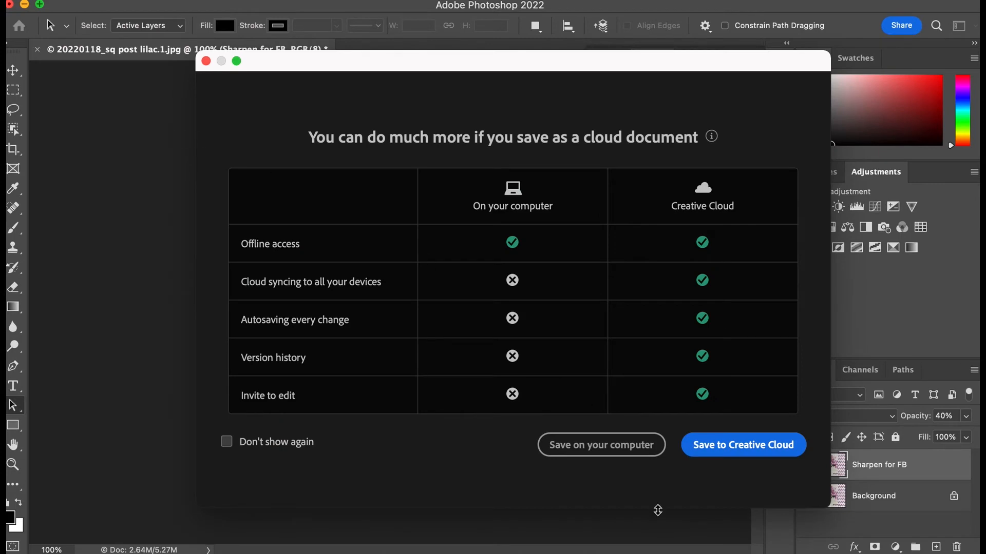
click(627, 447)
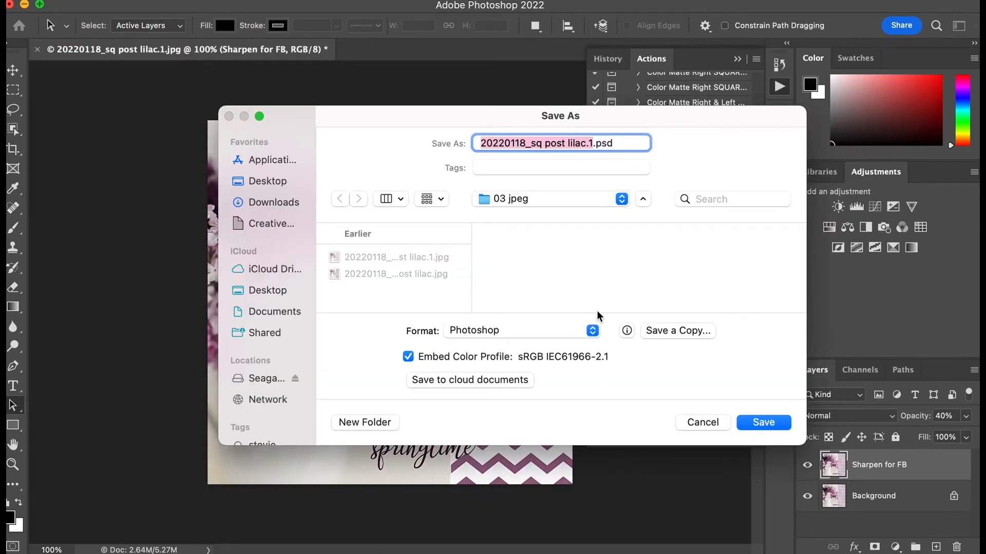
click(593, 332)
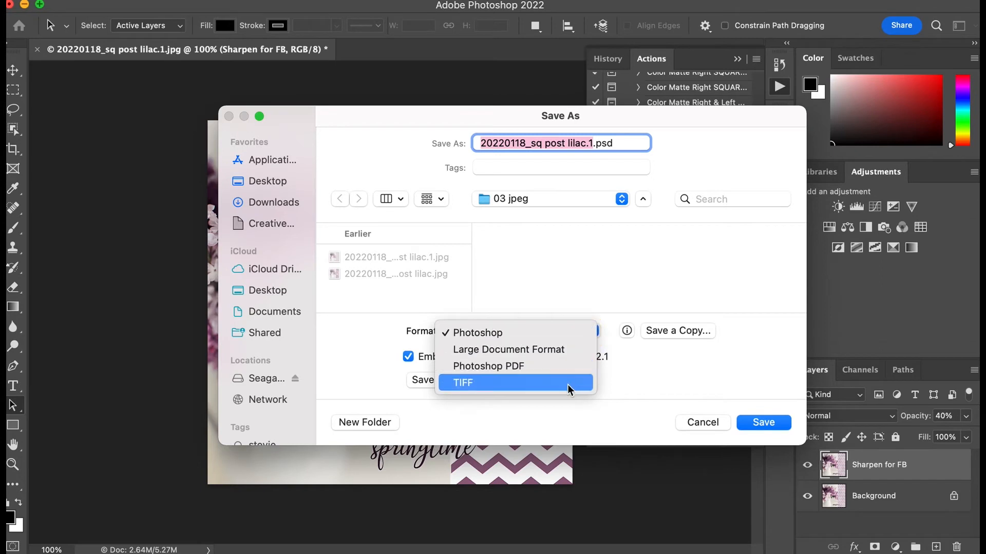
click(600, 281)
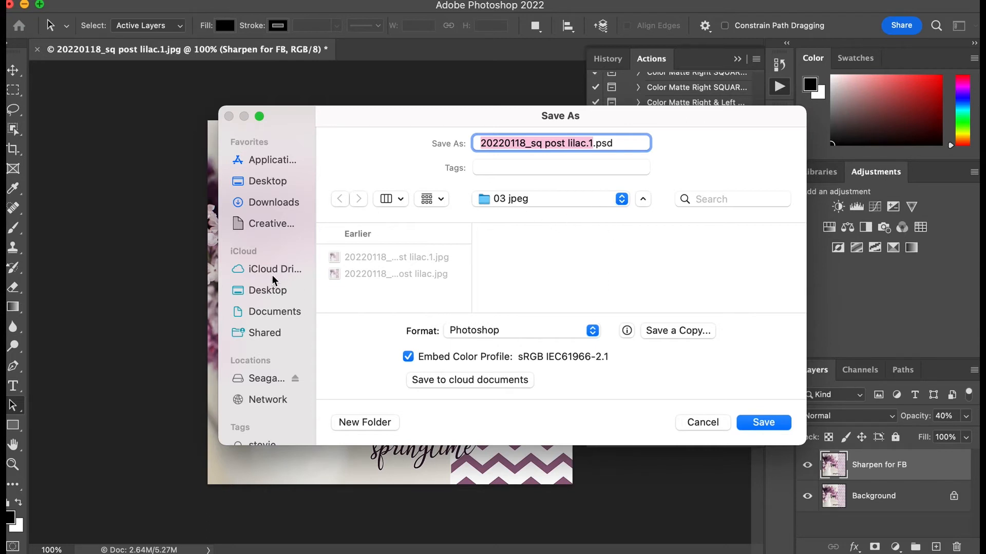
click(617, 197)
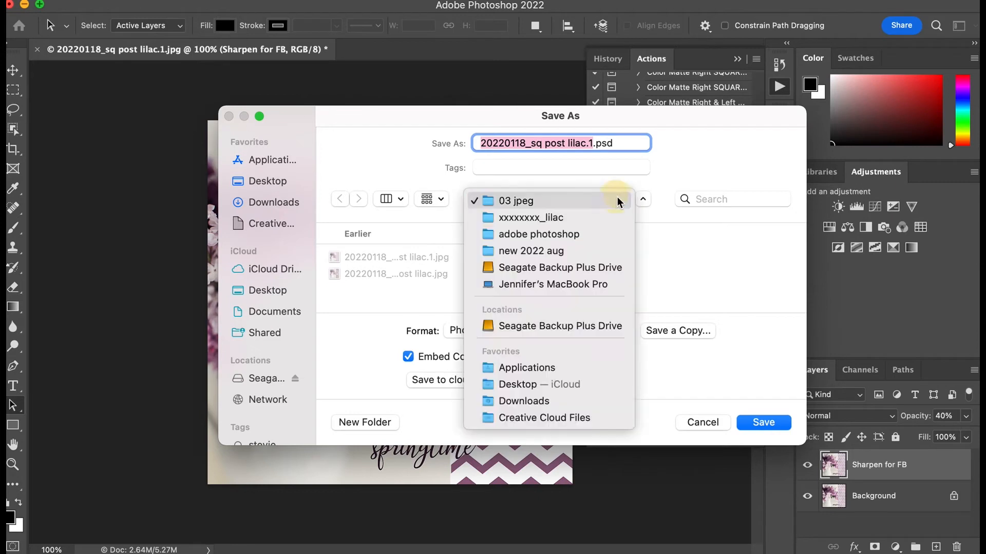
click(590, 267)
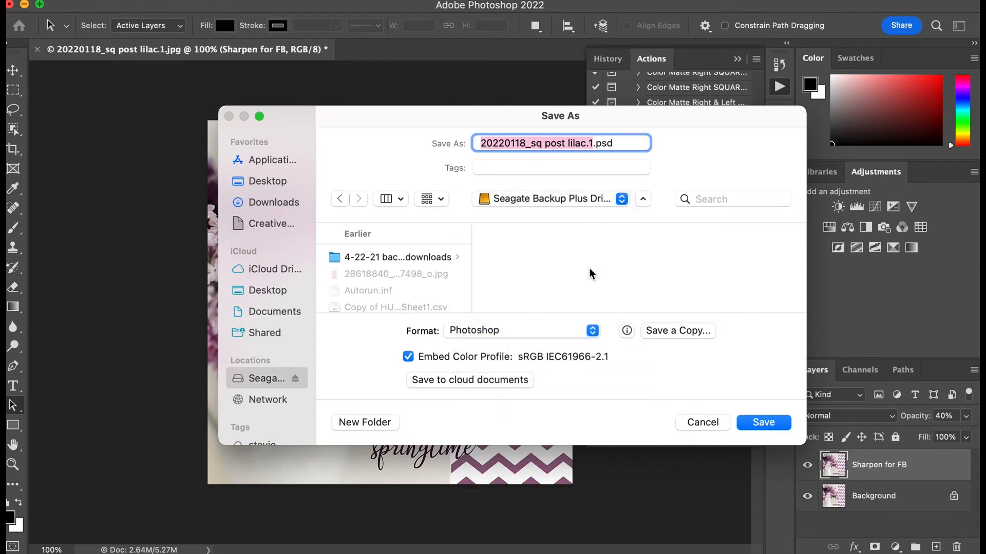
click(593, 334)
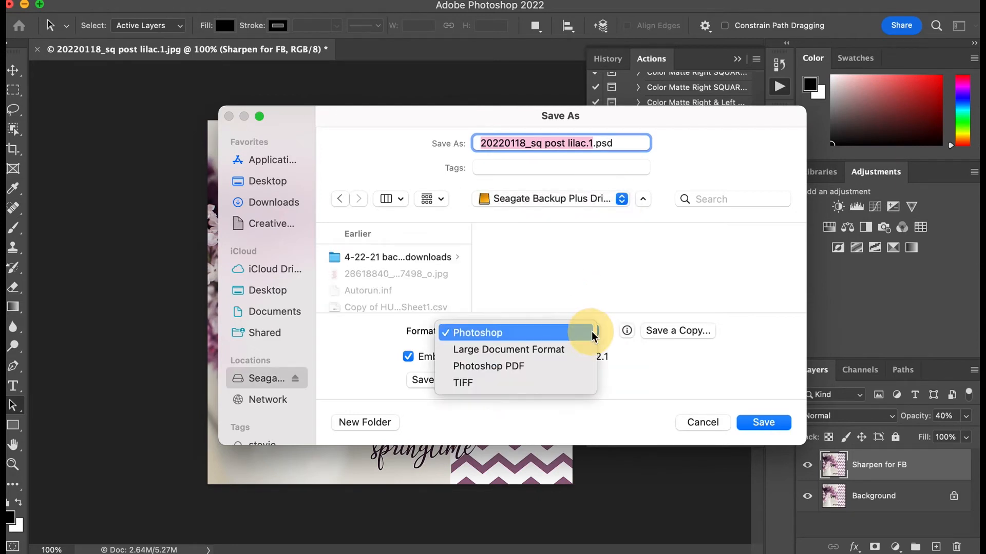
click(594, 330)
click(703, 422)
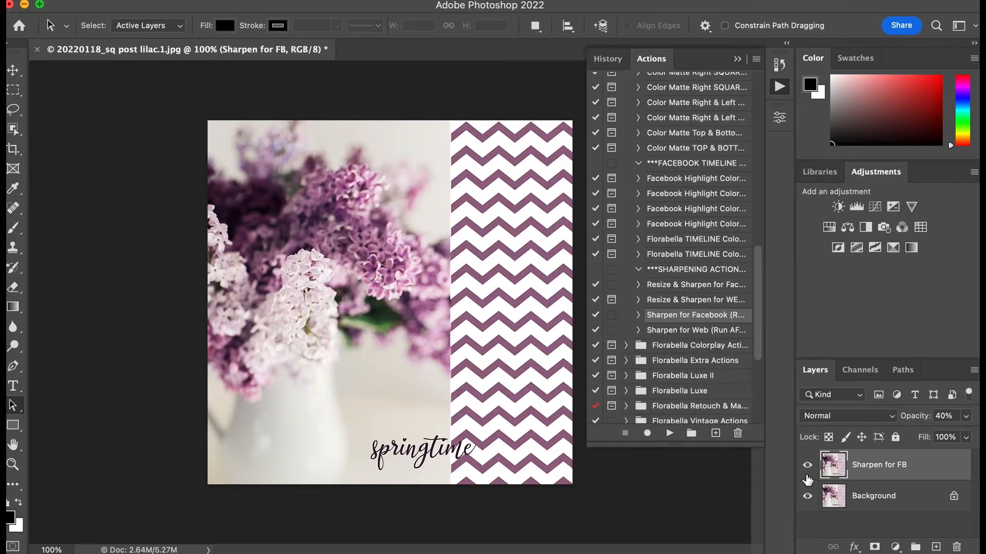
Step: Add an empty layer above the Sharpen for FB layer and flatten the whole image
click(936, 547)
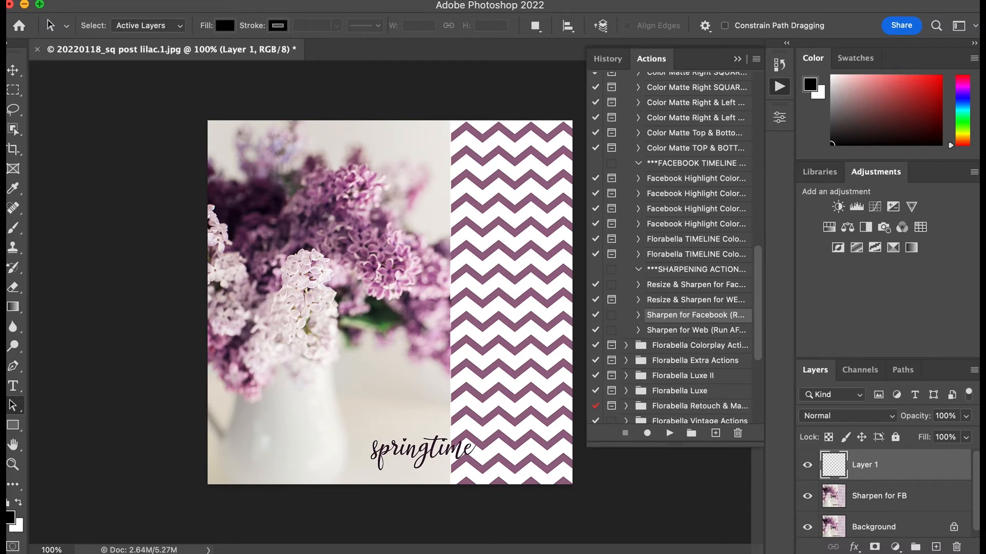
click(109, 1)
mouse_move(146, 0)
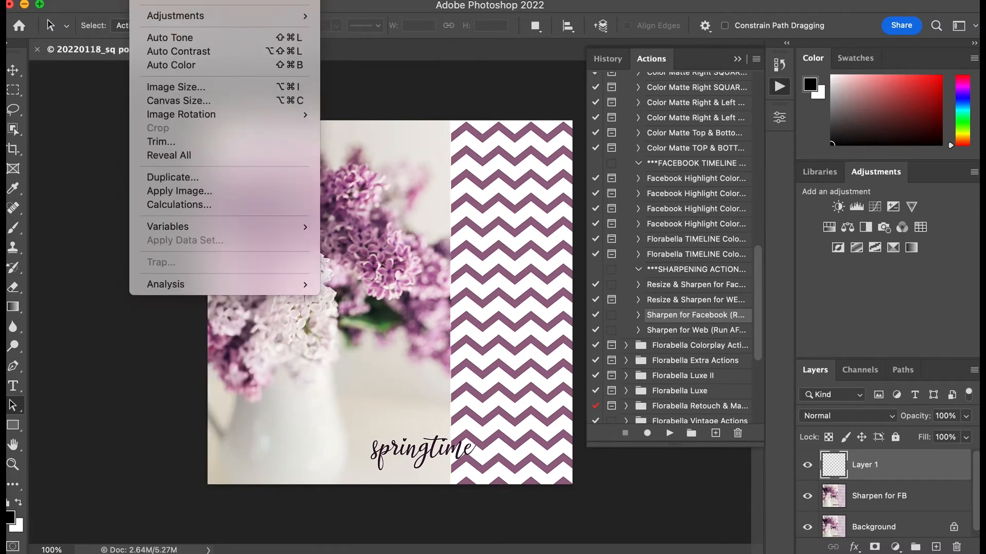
mouse_move(191, 1)
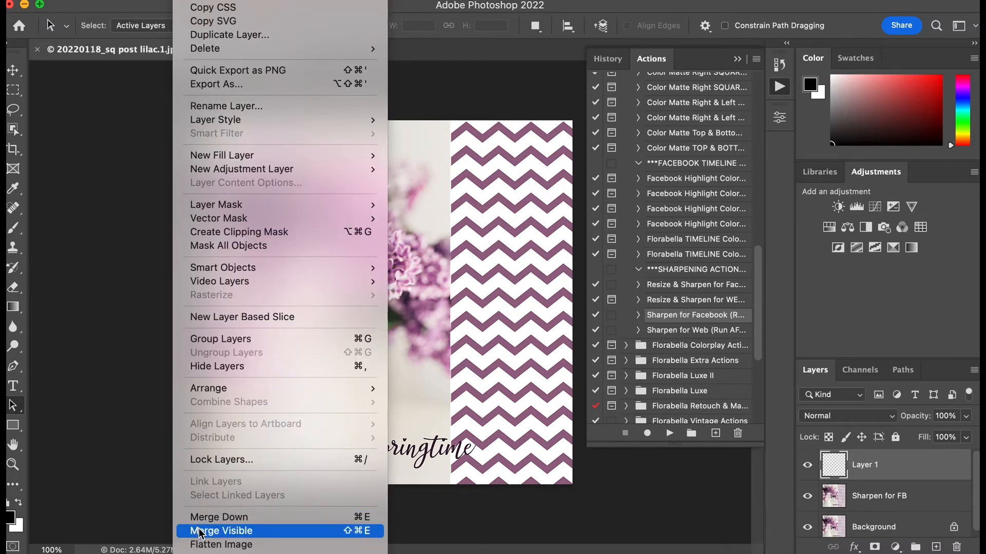
click(221, 545)
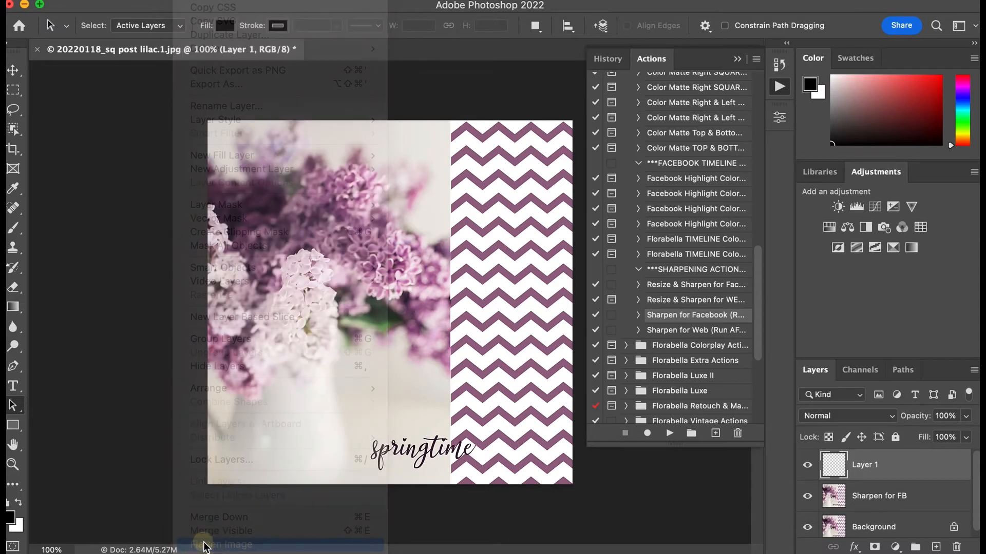
Step: Save the flattened image on the computer as 20220118_sq post lilac.1.jpg in xxxxxxxx_lilac > 07 exports > 02 SM FB C, with quality 12 and Baseline ("Standard")
click(72, 0)
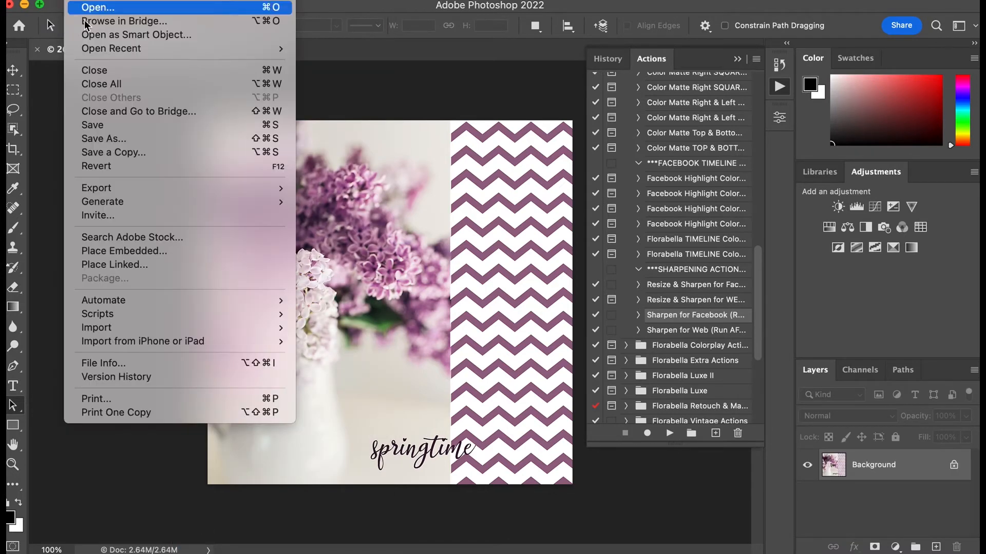
click(87, 136)
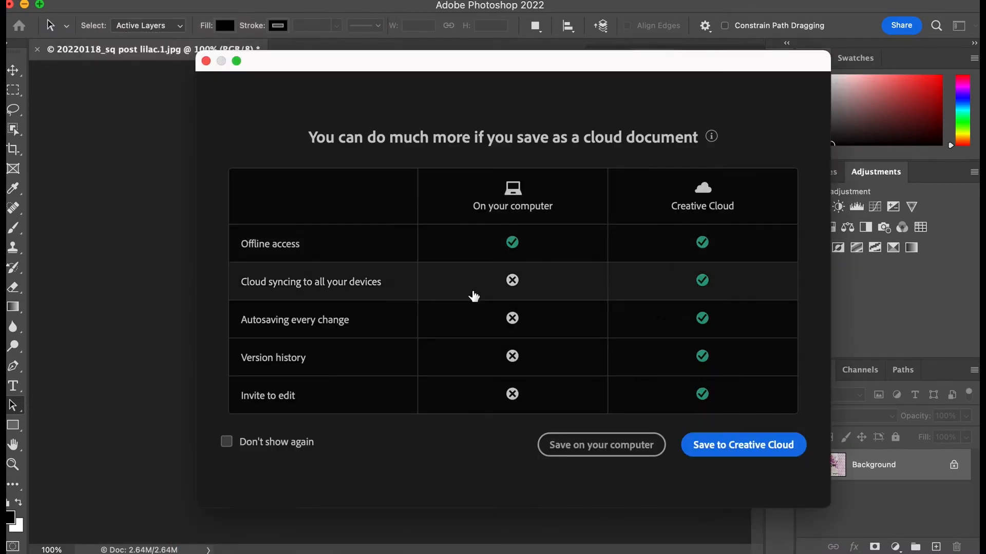
click(595, 447)
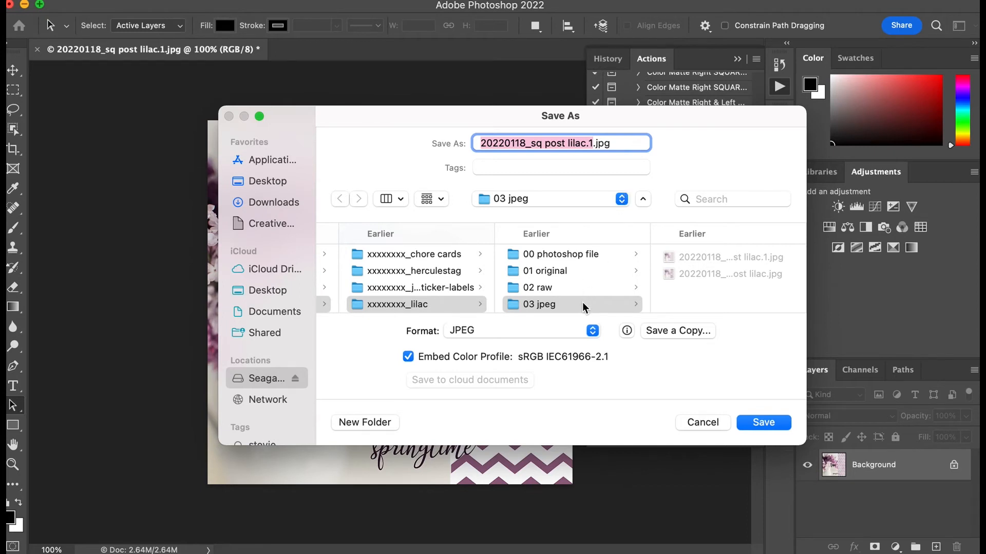
scroll(582, 302, down, 3)
scroll(583, 303, down, 1)
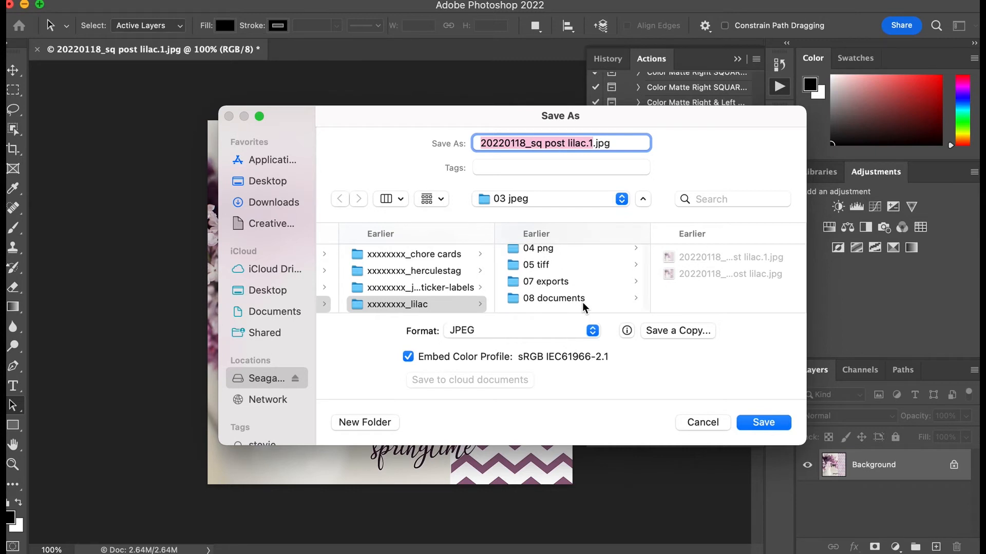
scroll(582, 302, up, 2)
scroll(582, 302, down, 1)
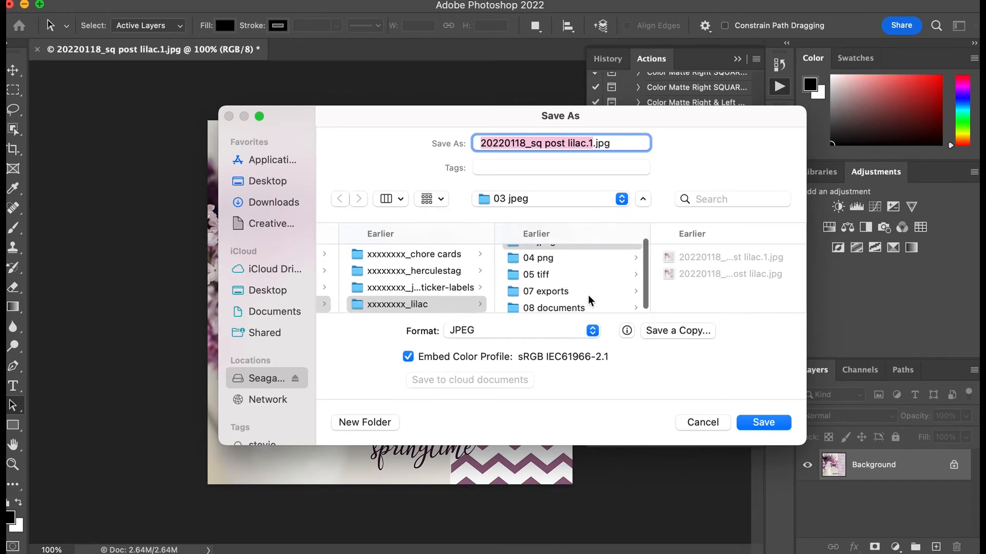
scroll(627, 301, up, 3)
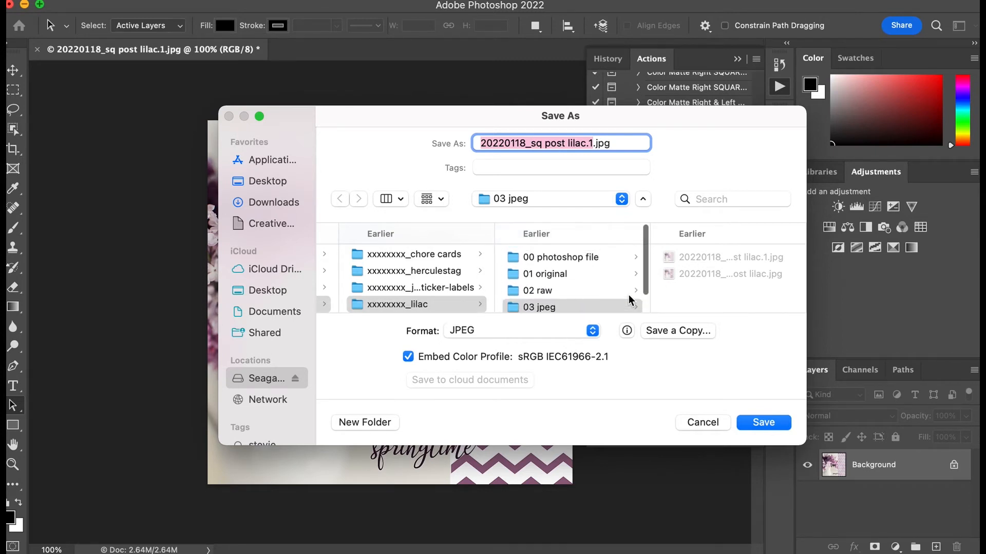
scroll(630, 301, down, 2)
scroll(630, 300, down, 2)
click(634, 283)
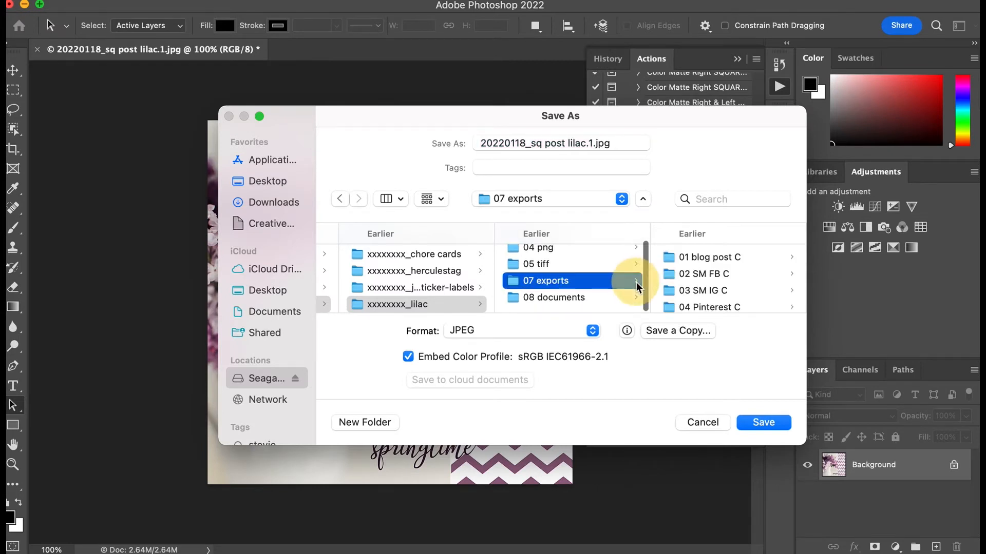
click(709, 272)
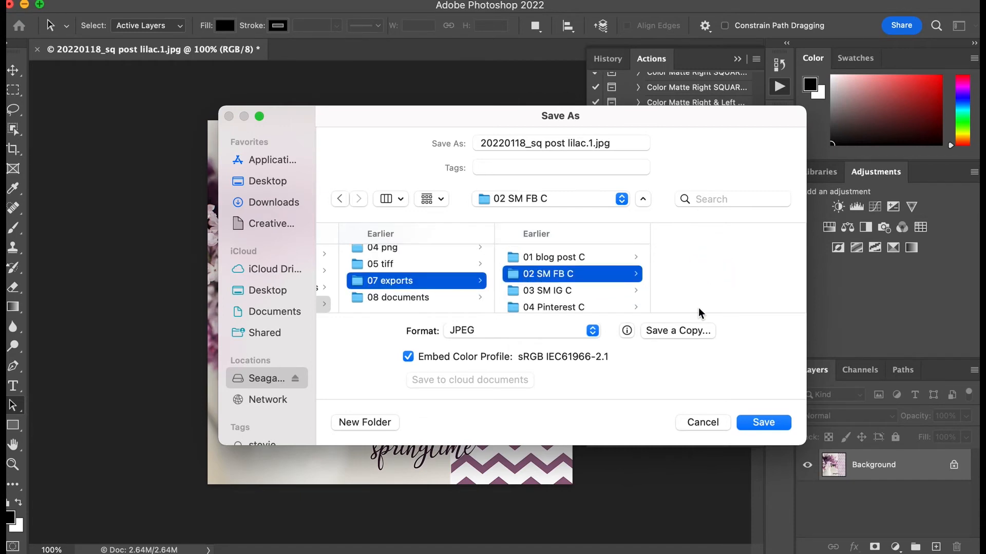
click(750, 423)
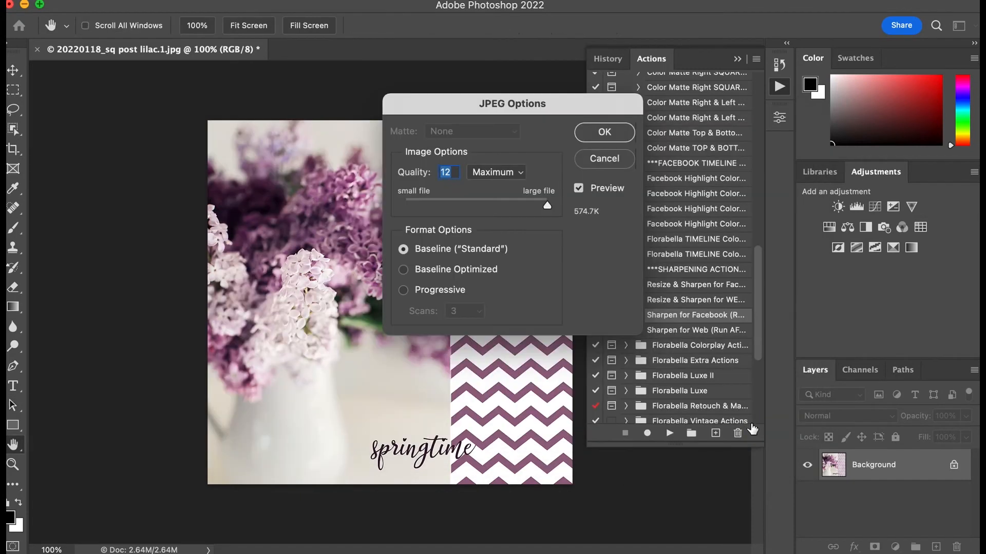
click(598, 138)
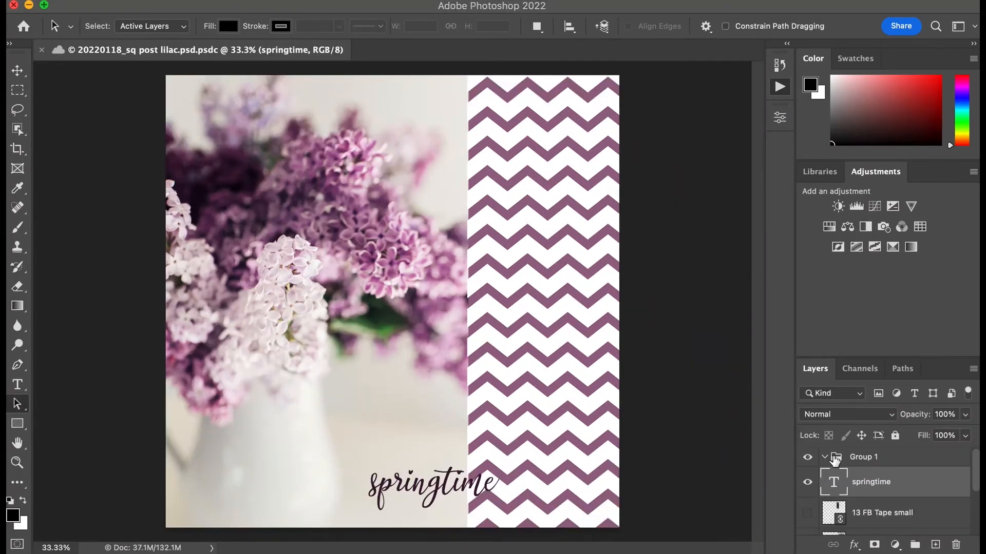
Step: Hide the 02 FB CHEVRON 2 layer in the layered lilac post
scroll(845, 481, down, 3)
scroll(845, 480, down, 1)
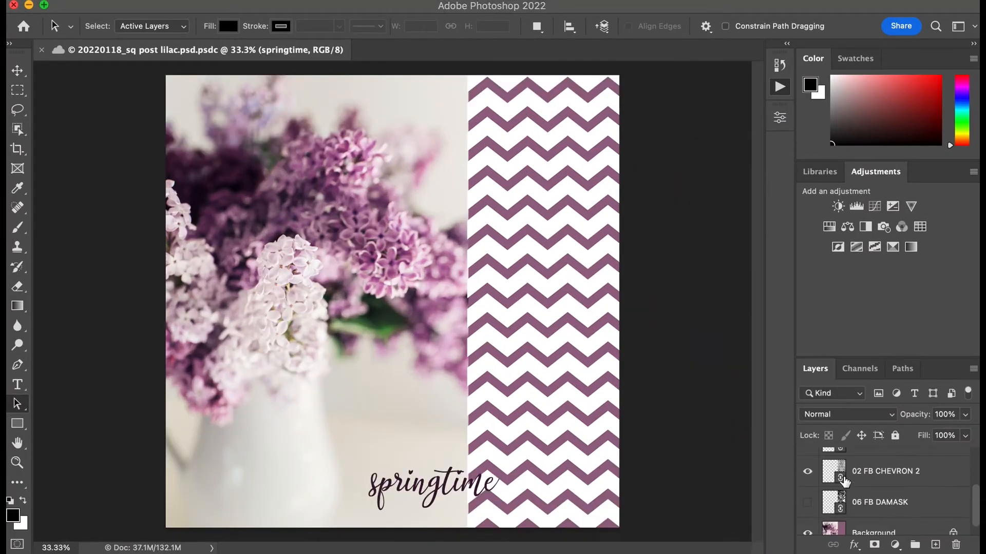
click(808, 473)
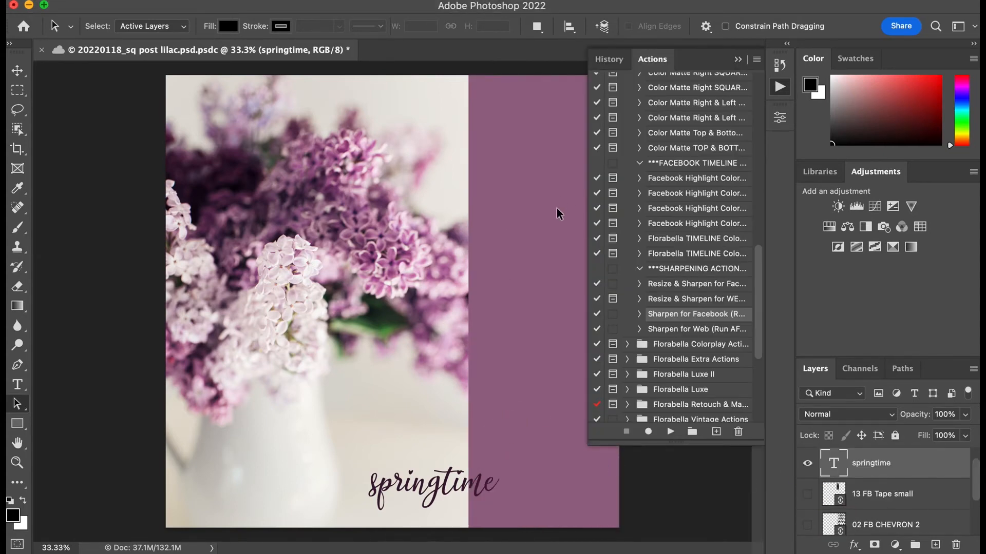
click(562, 244)
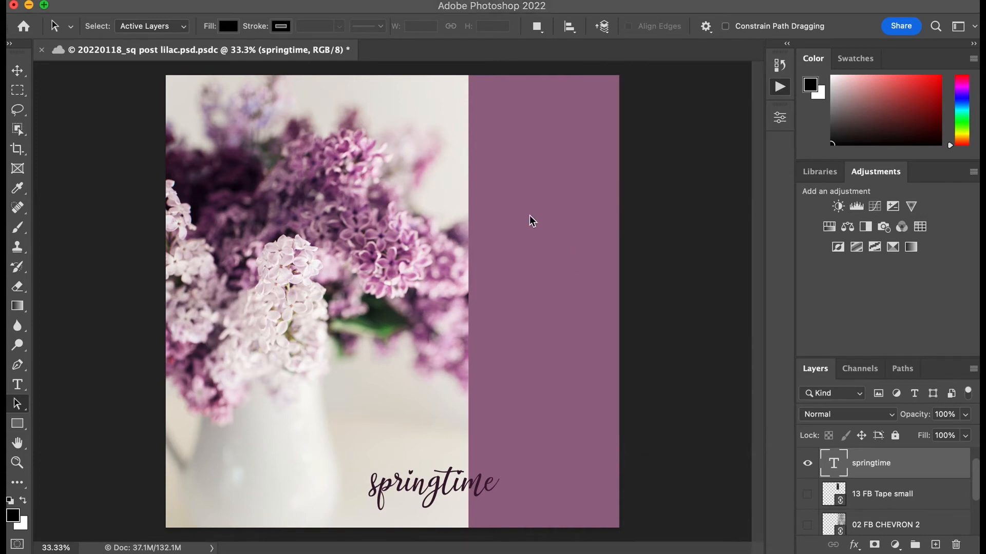
key(alt+F9)
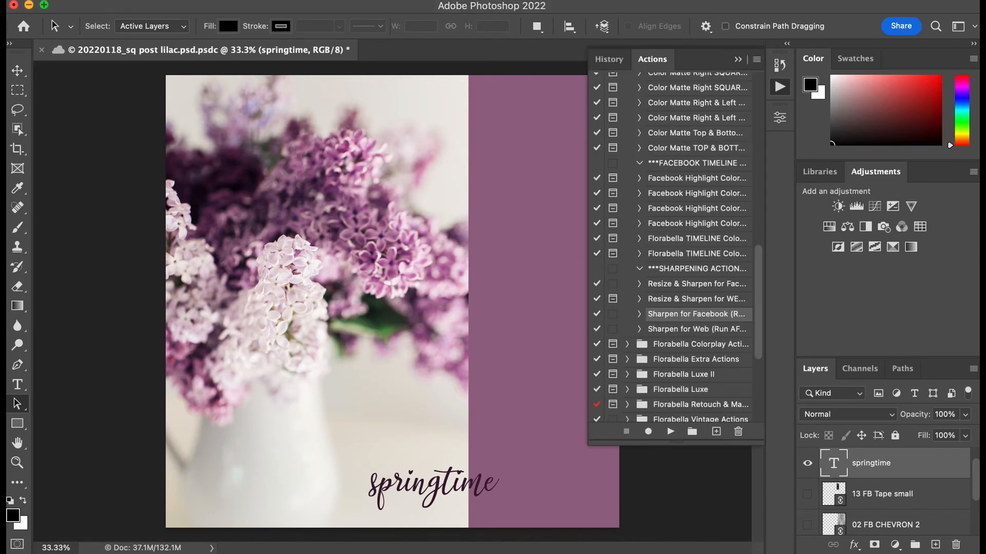
Step: Start placing a linked file and browse the Seagate backup drive to new 2022 aug > photoshop assets > templates
click(82, 0)
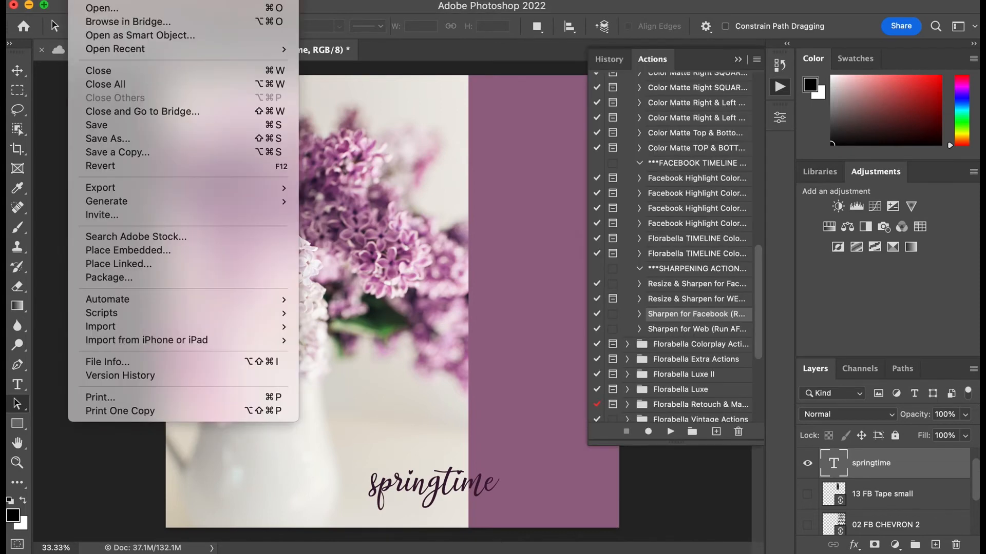
click(139, 265)
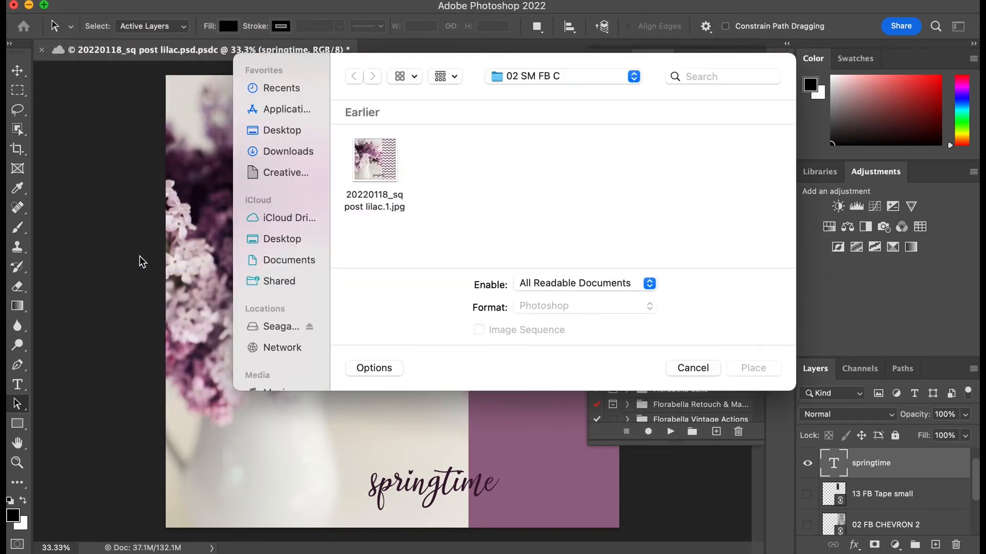
scroll(300, 288, down, 4)
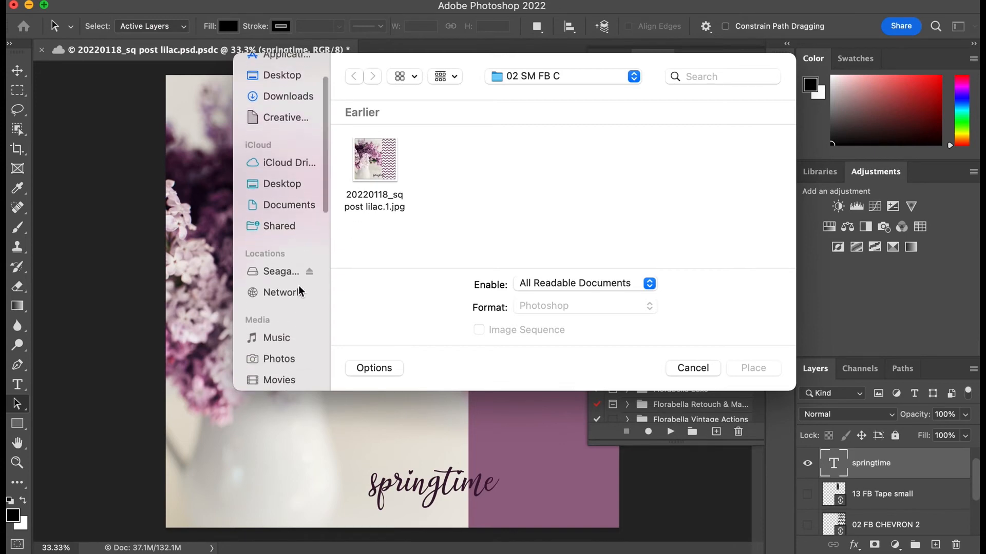
click(284, 231)
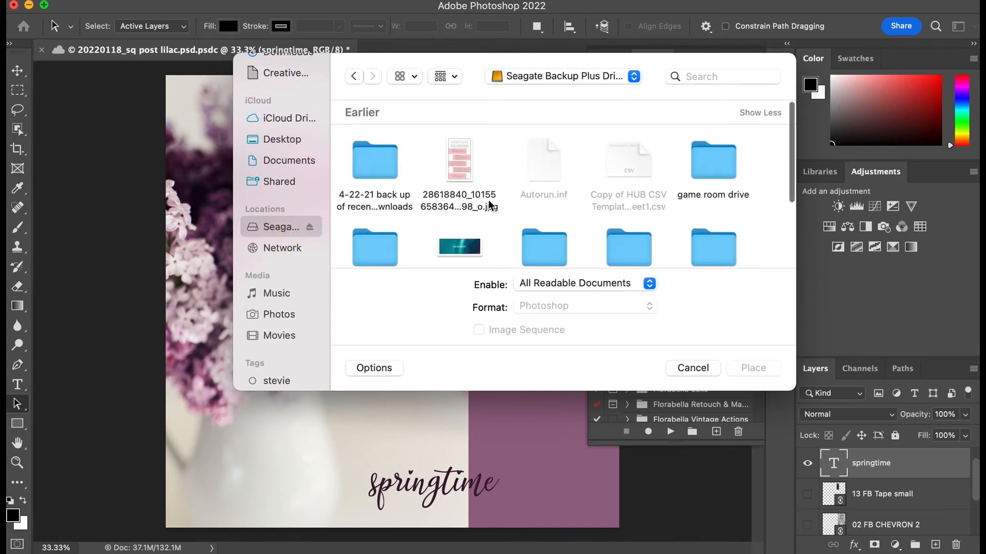
scroll(539, 223, down, 3)
click(699, 151)
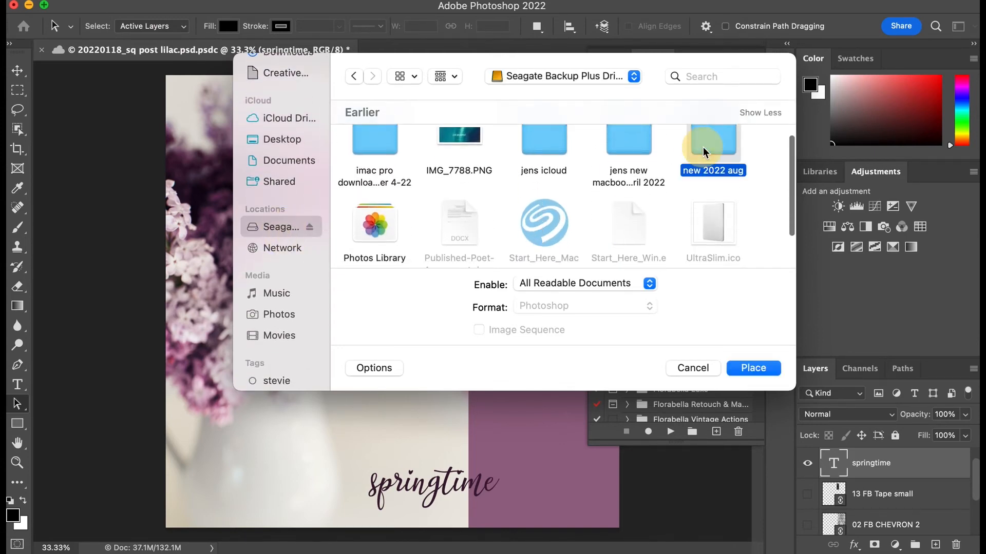
double_click(717, 157)
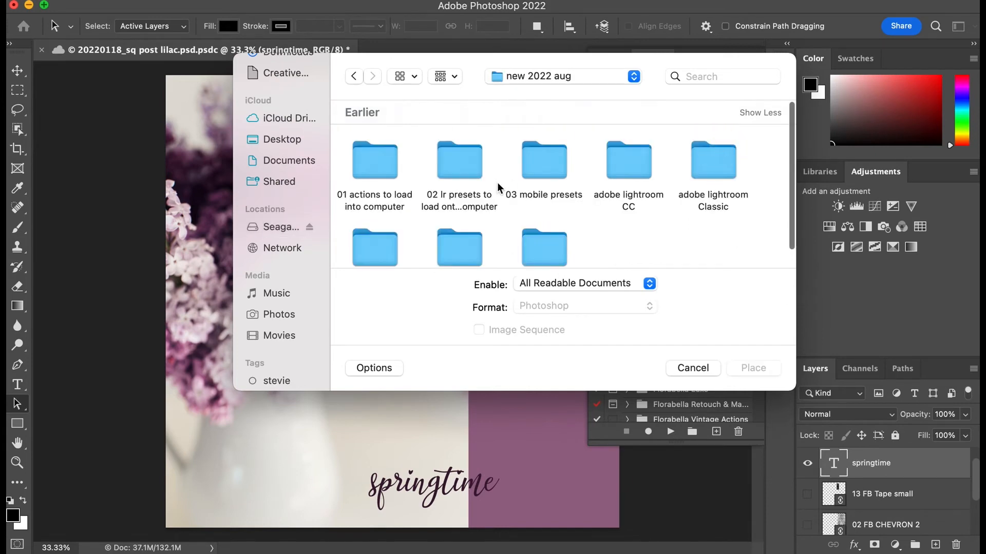
scroll(589, 218, down, 2)
double_click(545, 209)
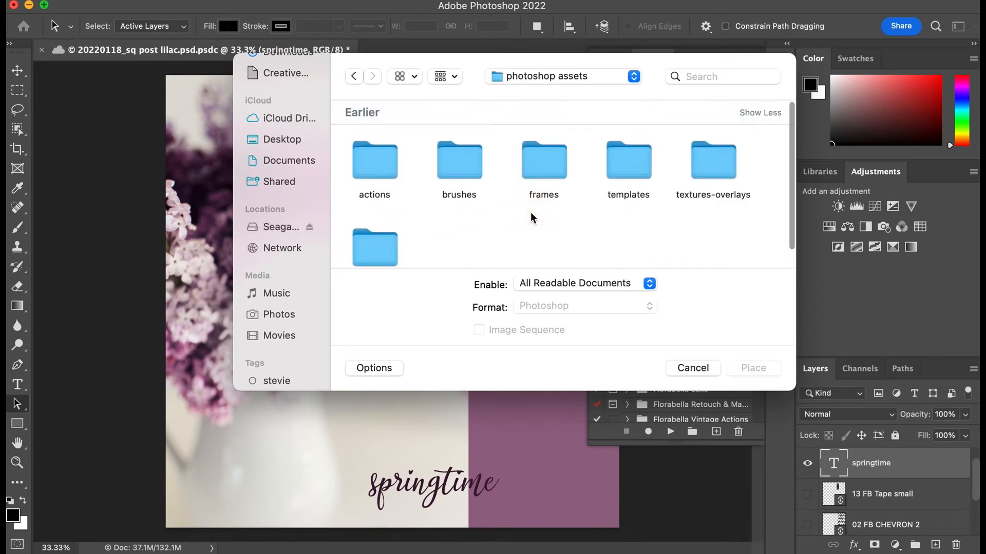
double_click(625, 163)
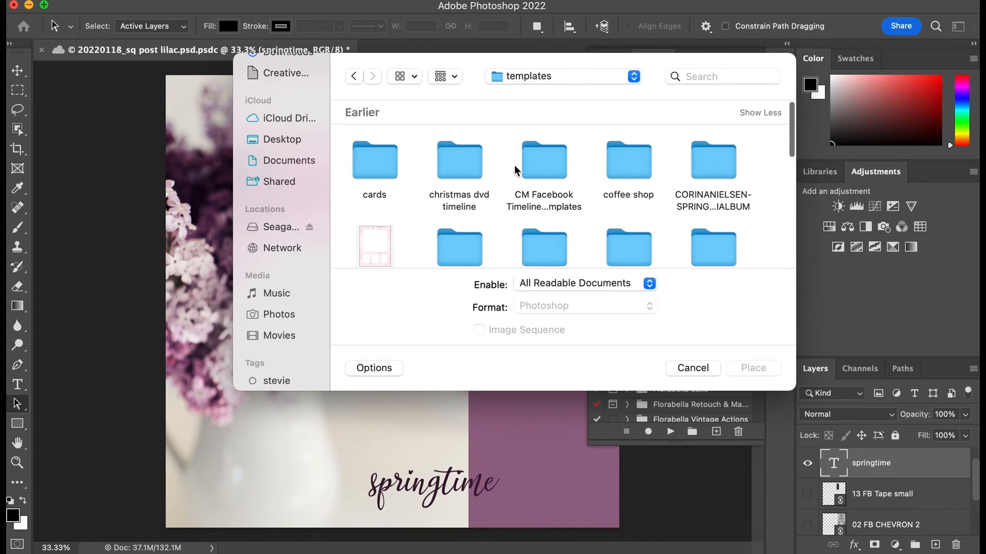
Step: Place 10 FB OLD CANVAS.jpg from the Florabella colormatte overlays folder as a linked layer and accept the cloud-document notice
scroll(515, 169, down, 6)
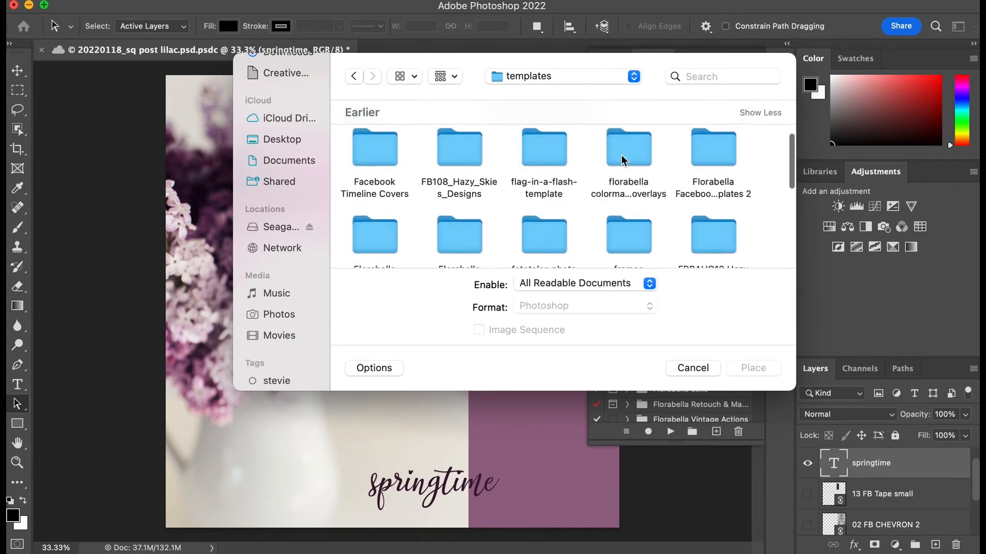
double_click(623, 160)
double_click(382, 175)
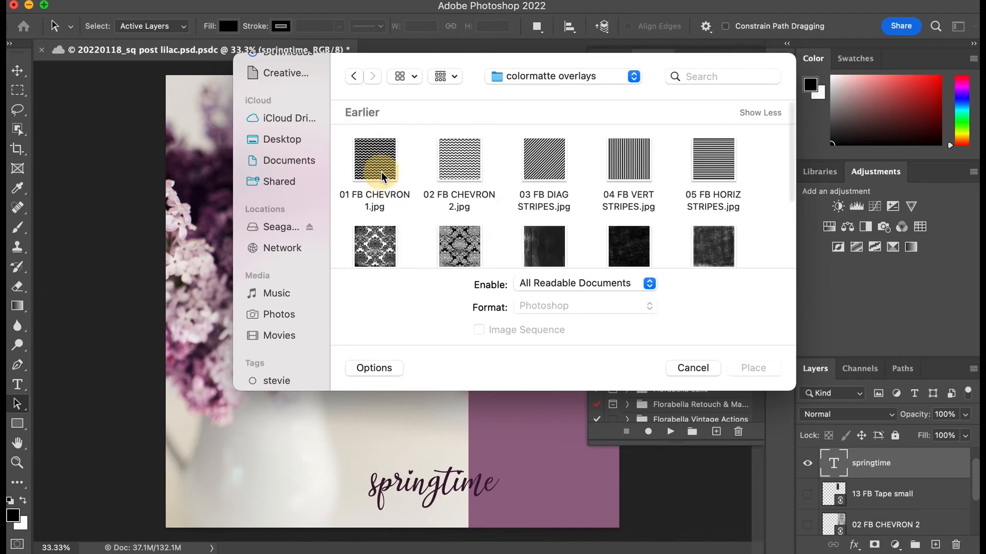
scroll(566, 239, down, 2)
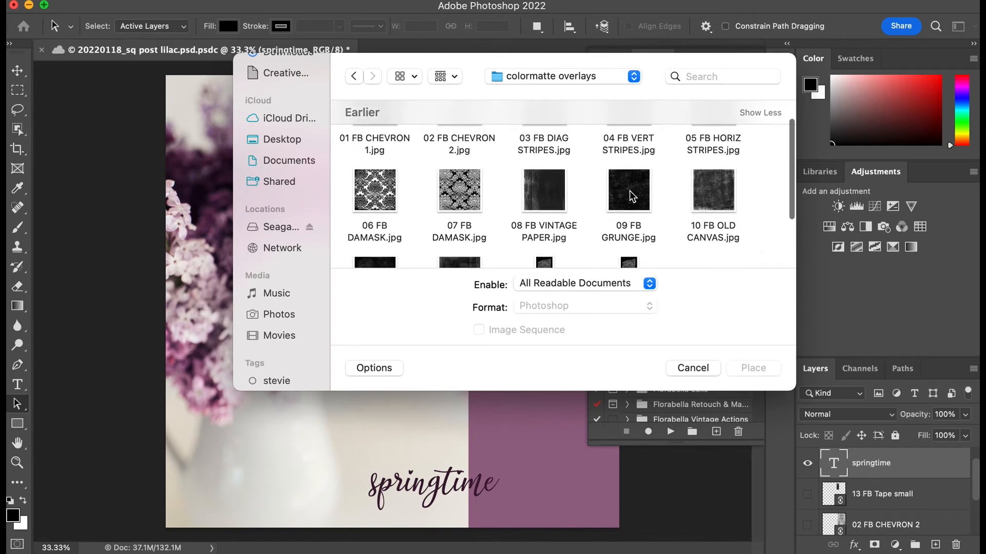
click(711, 203)
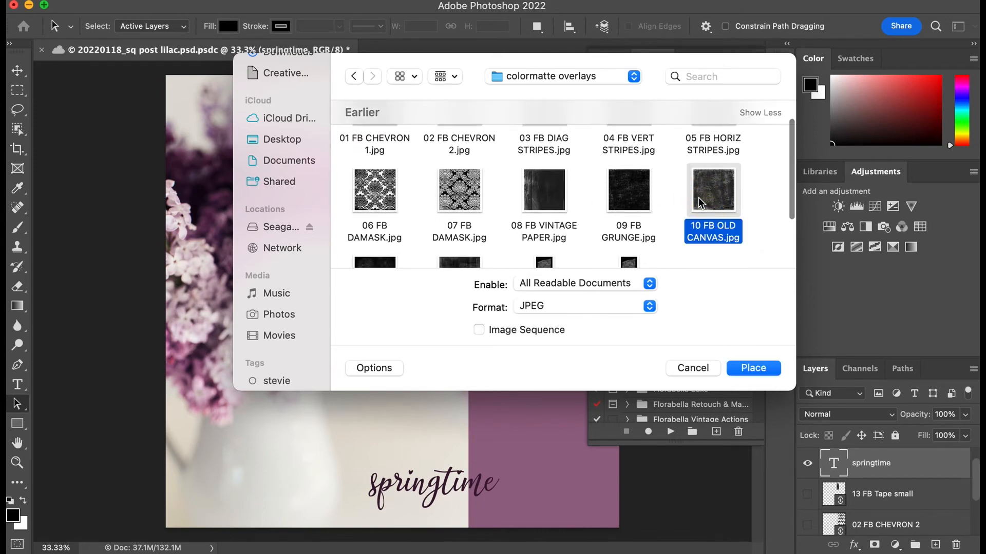
click(750, 371)
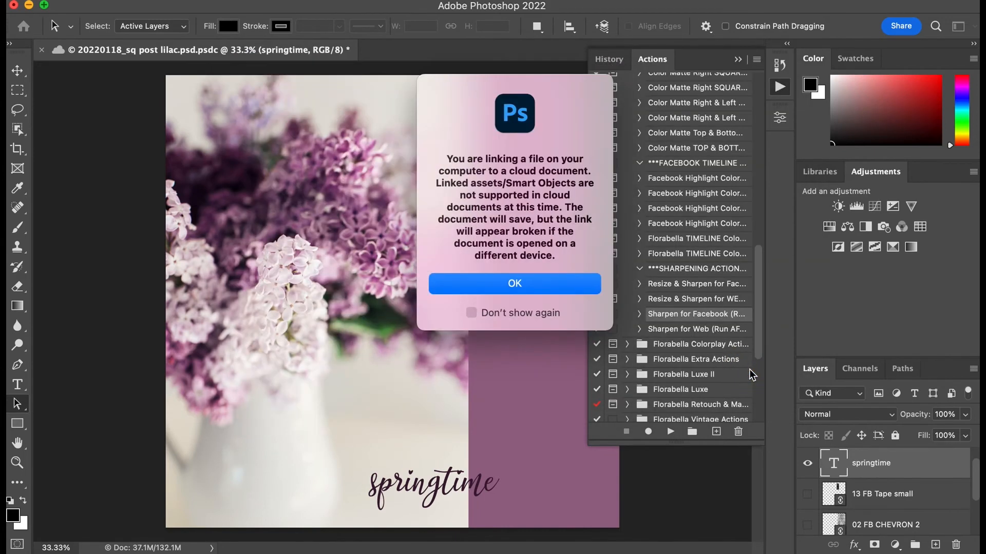
click(576, 287)
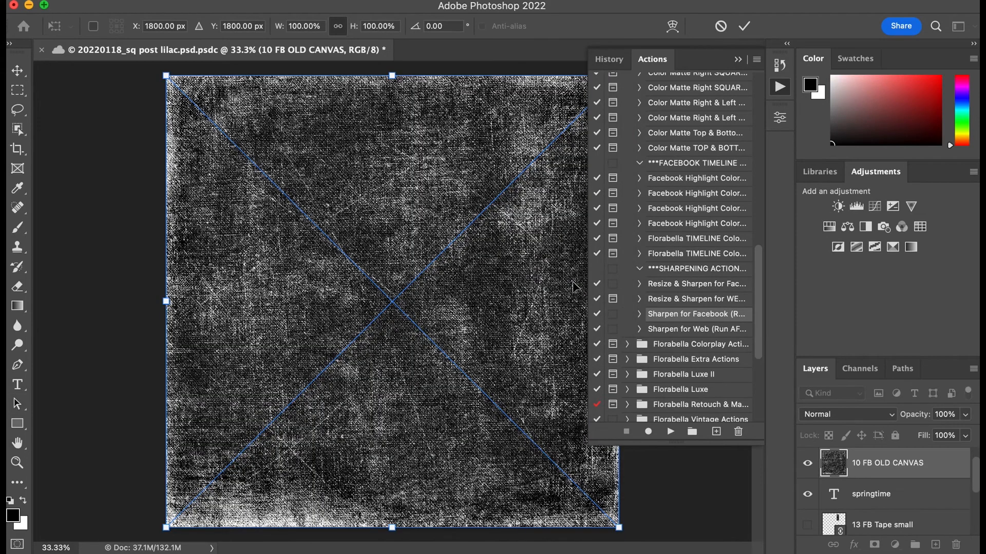
Step: Move the old canvas texture over the purple panel and set its blend mode to Screen after trying Dissolve and Lighten
drag(294, 271, 598, 261)
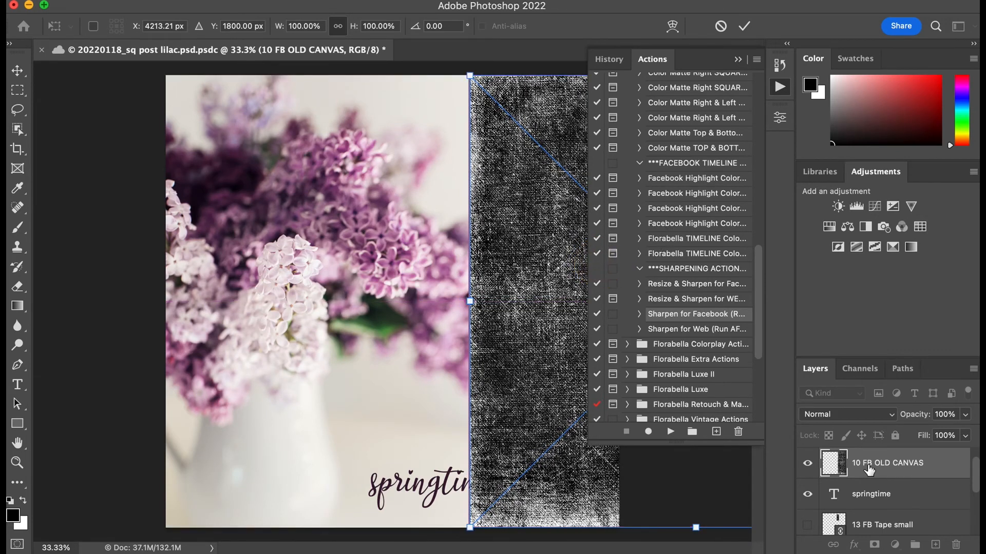
click(896, 420)
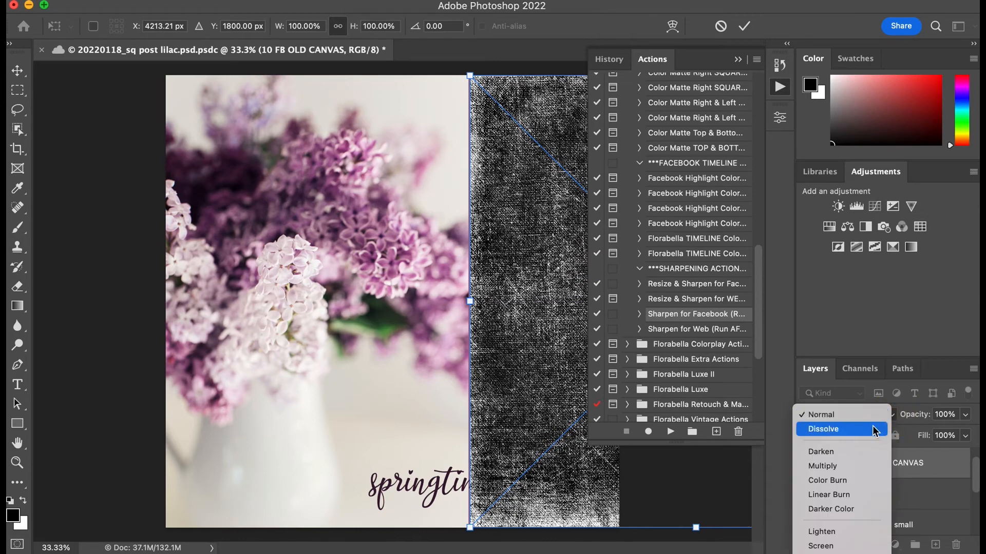
click(874, 428)
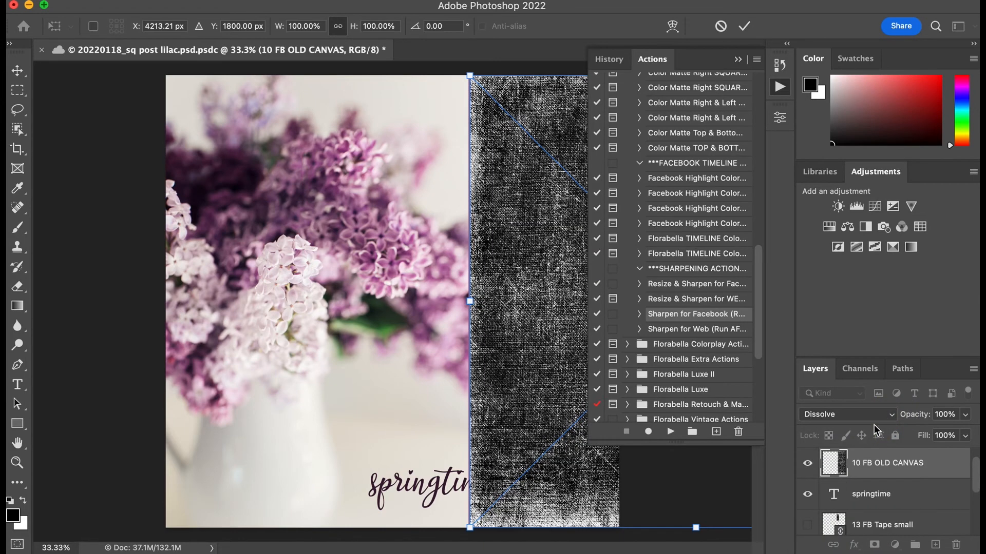
click(895, 416)
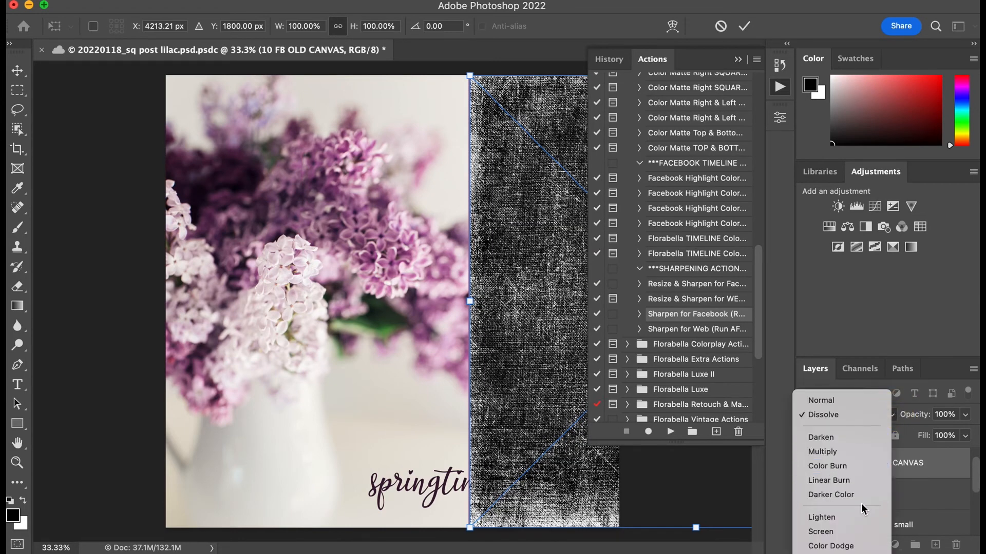
click(858, 521)
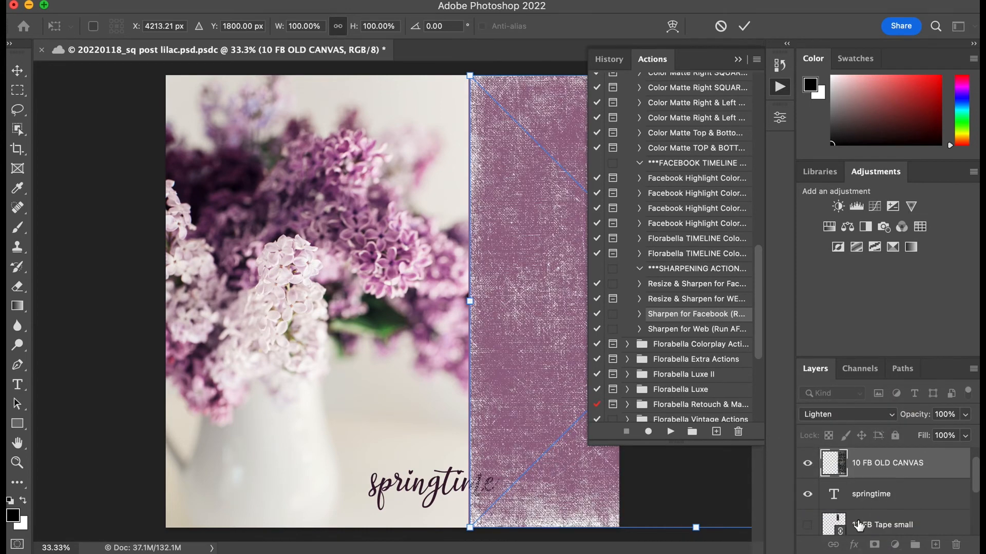
click(893, 418)
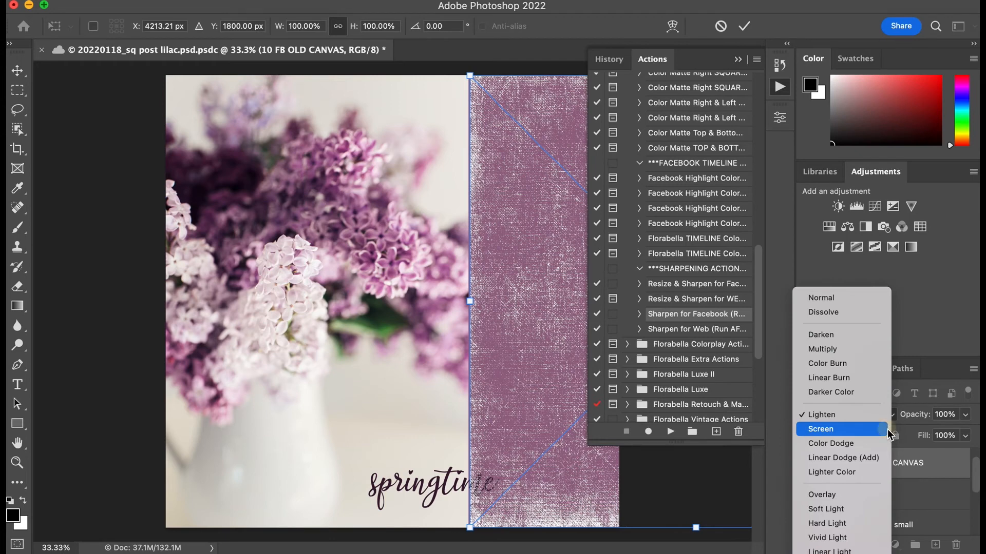
click(890, 435)
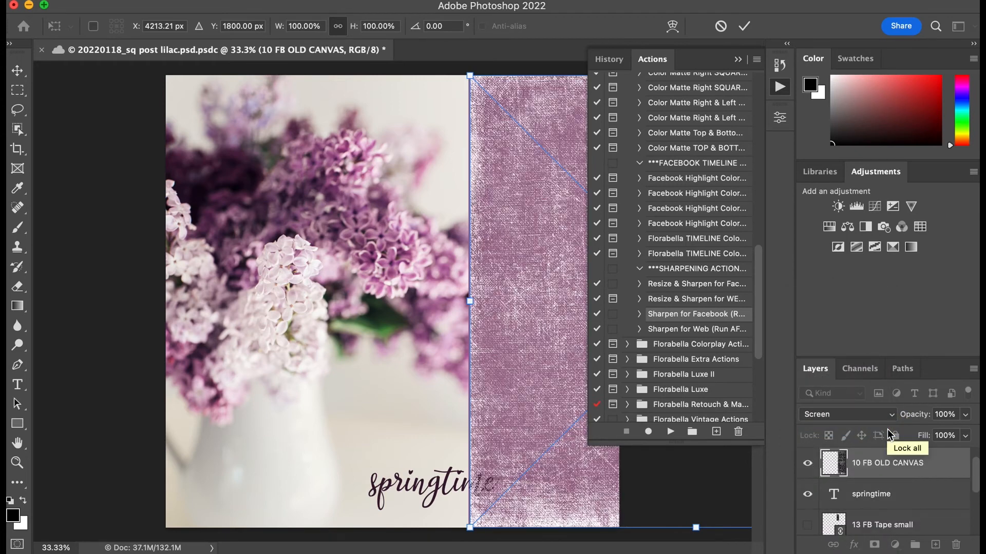
Step: Try the Overlay and Soft Light blend modes on the canvas texture, and return it to Screen
click(891, 416)
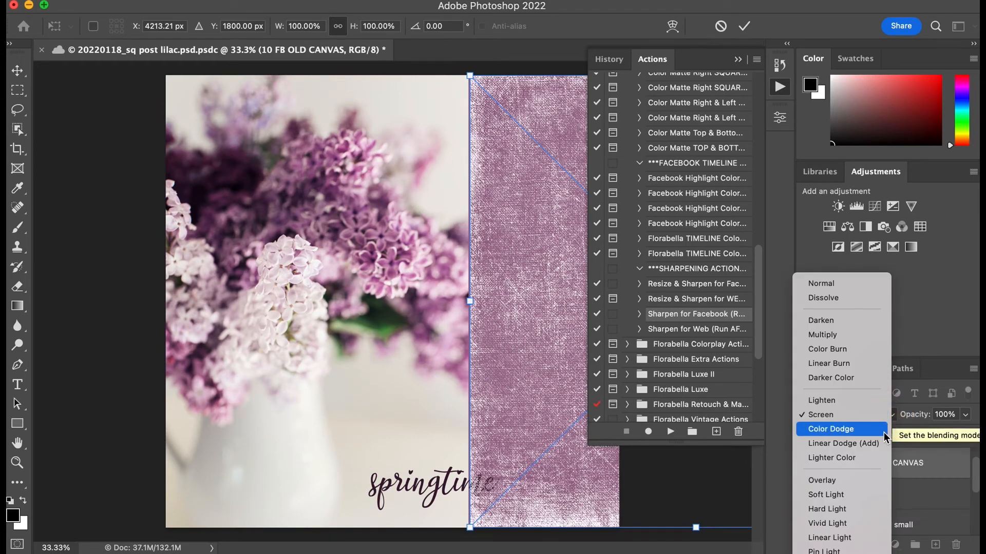
click(867, 484)
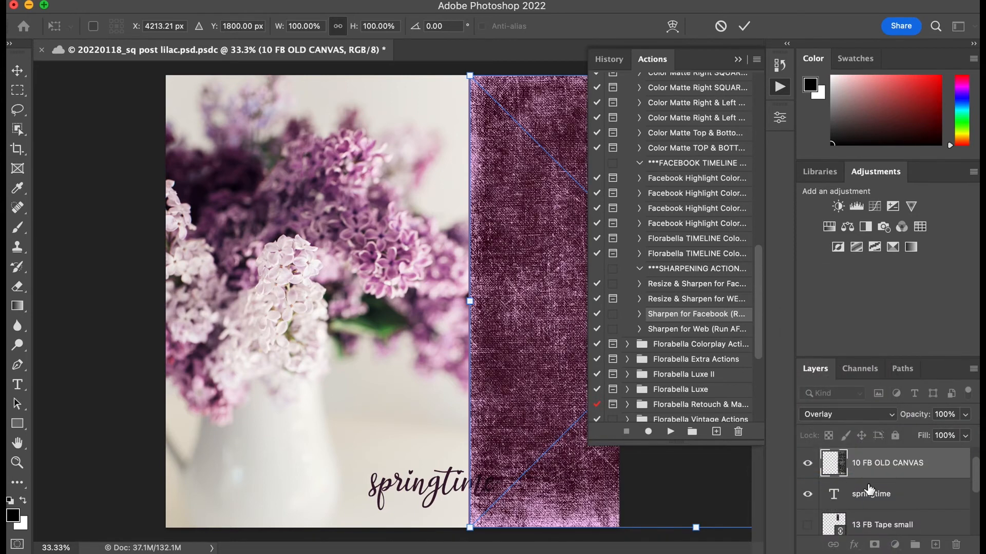
click(893, 417)
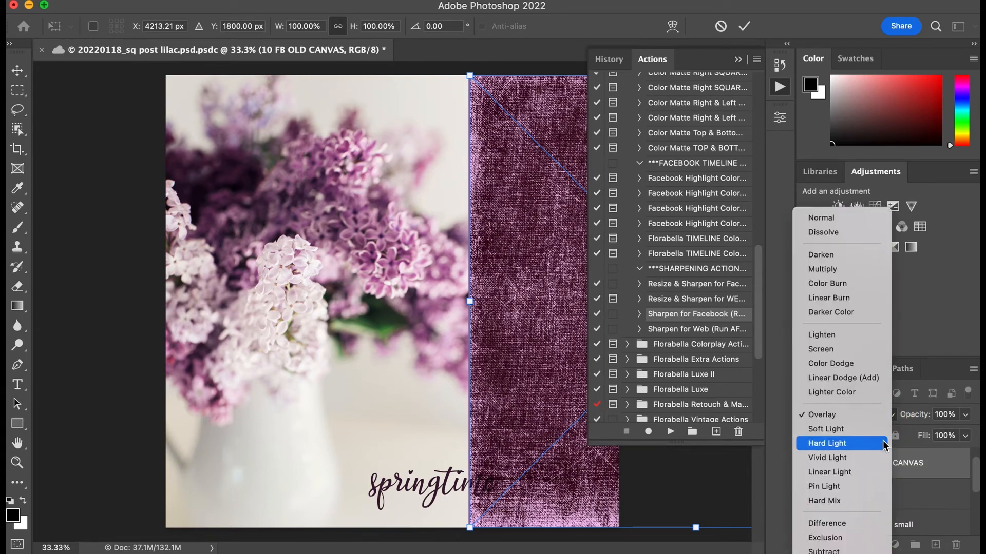
click(887, 437)
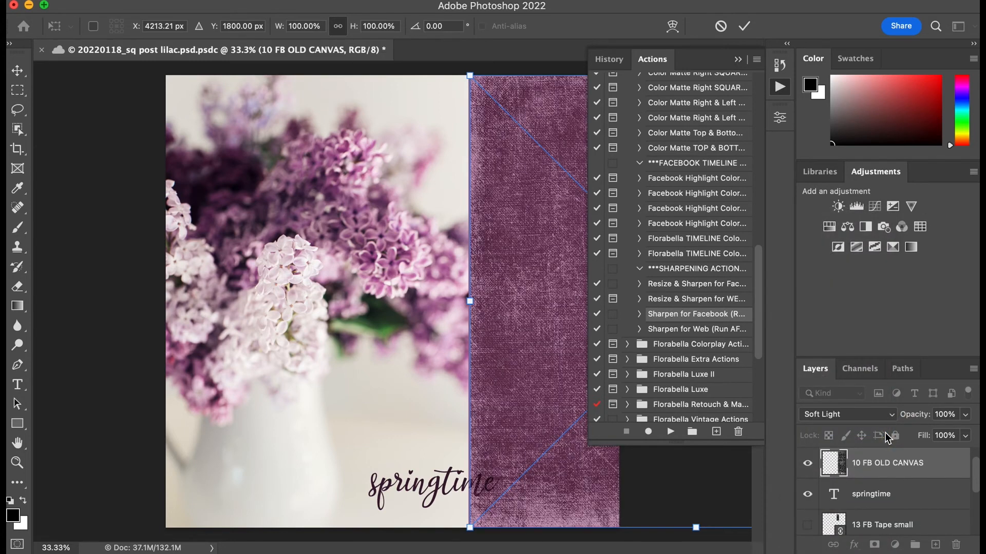
click(894, 420)
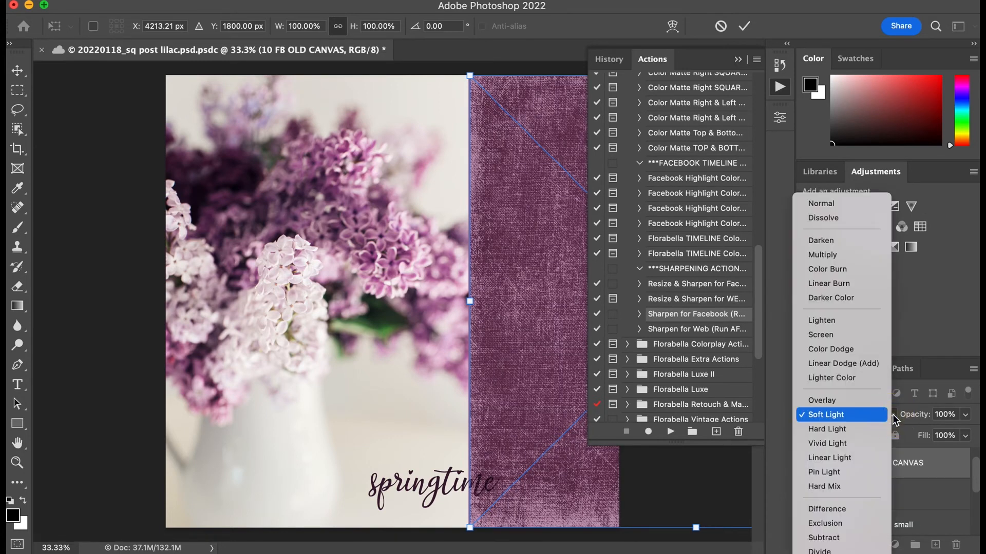
click(885, 339)
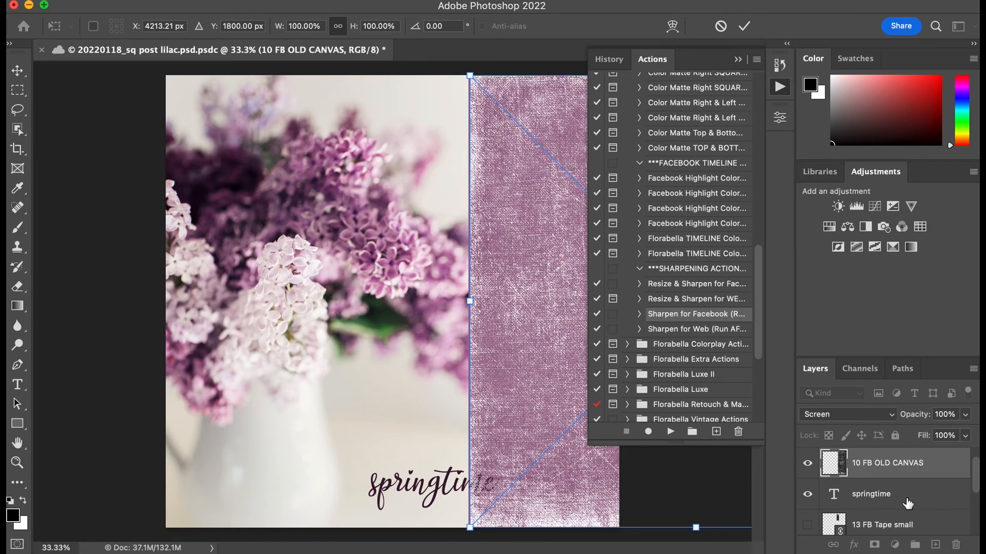
Step: Accept the texture's placement and move the springtime text into a group above the 10 FB OLD CANVAS layer
drag(907, 502, 904, 462)
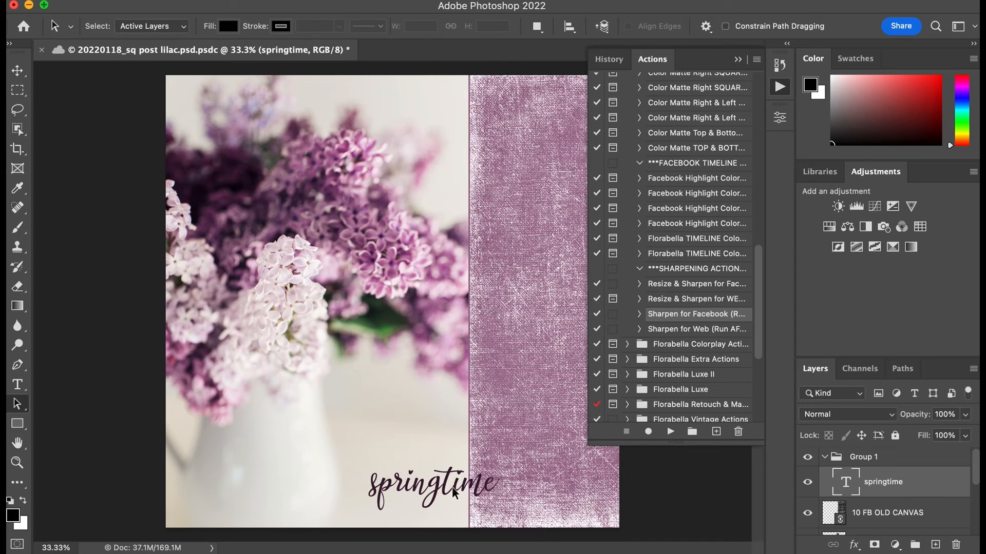
Step: Change the font of the springtime text to the second FabulousScript entry in the font choices
click(17, 385)
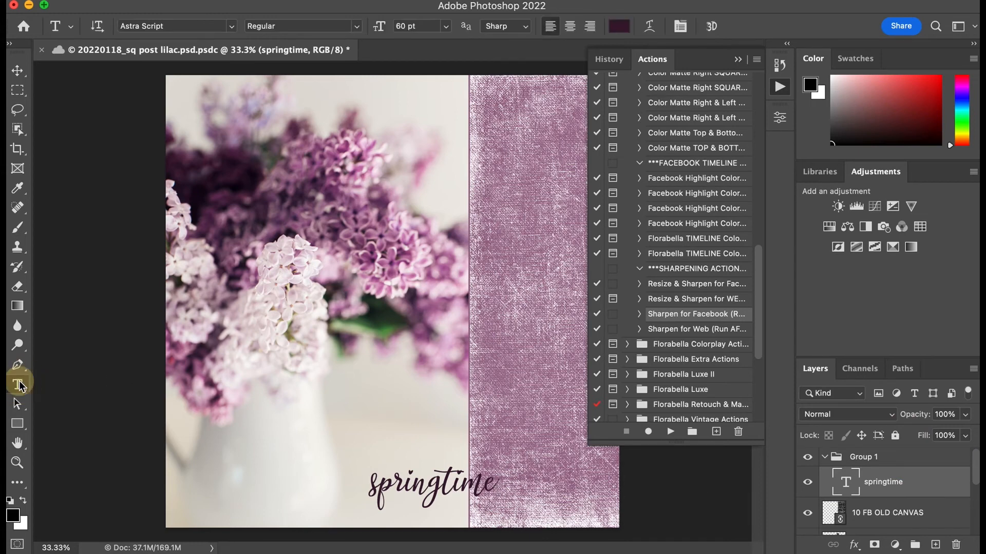
click(431, 488)
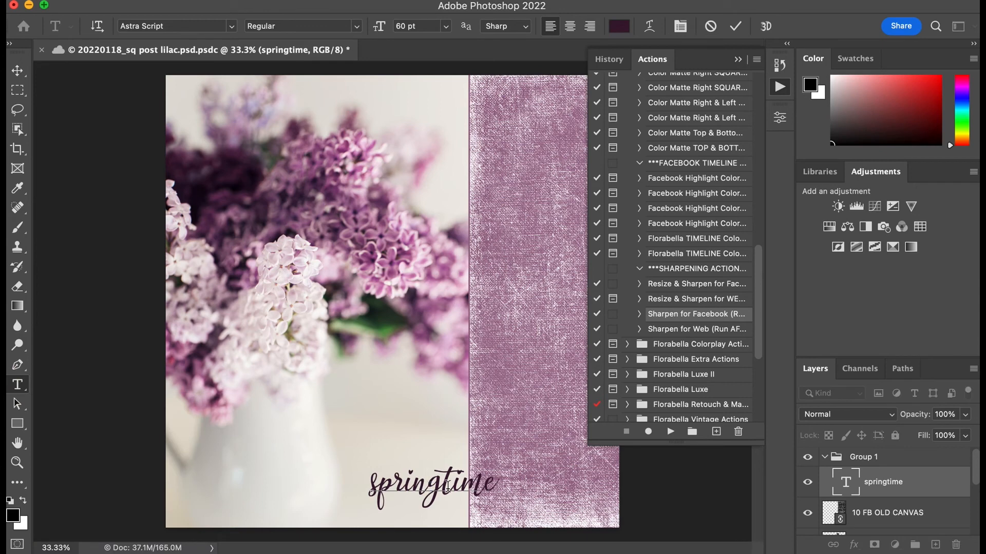
double_click(488, 483)
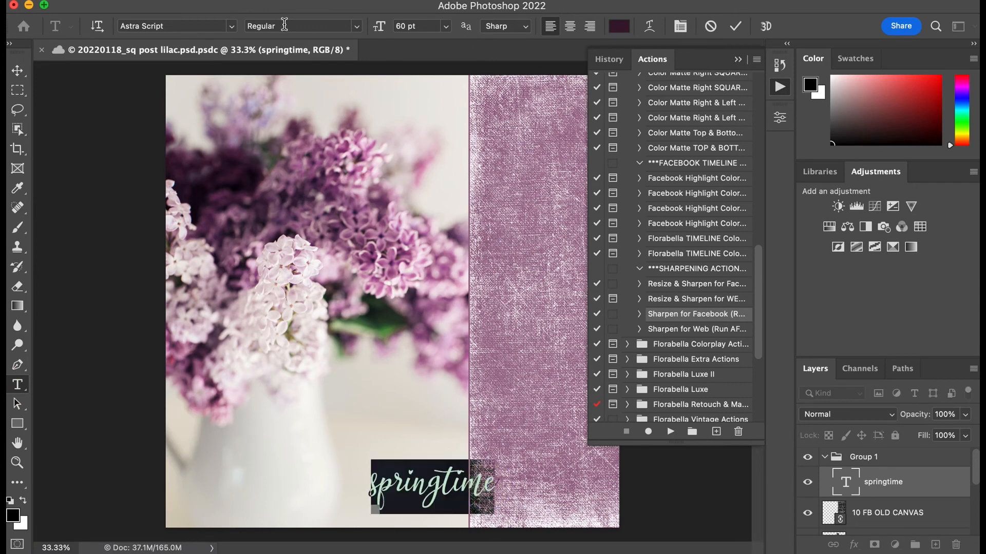
click(230, 27)
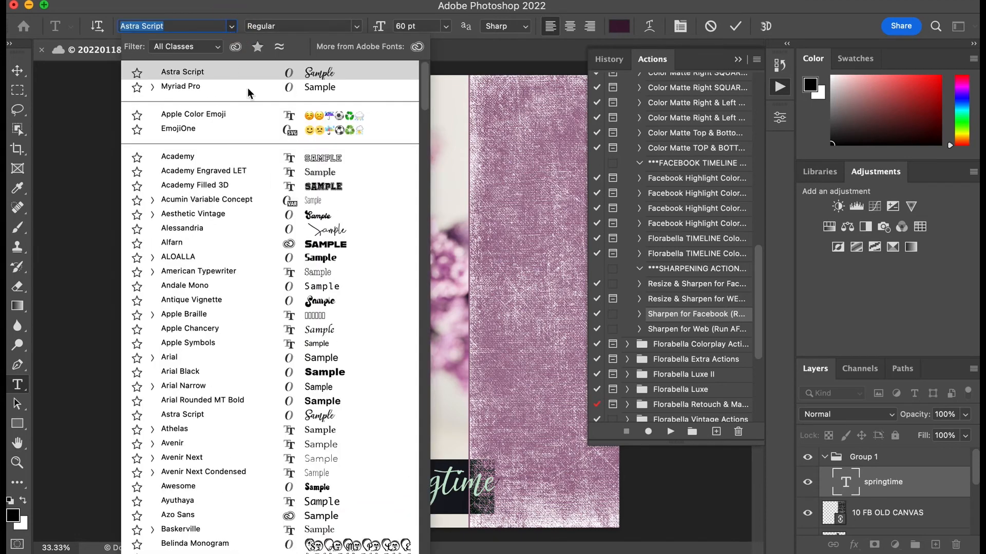
scroll(306, 400, down, 3)
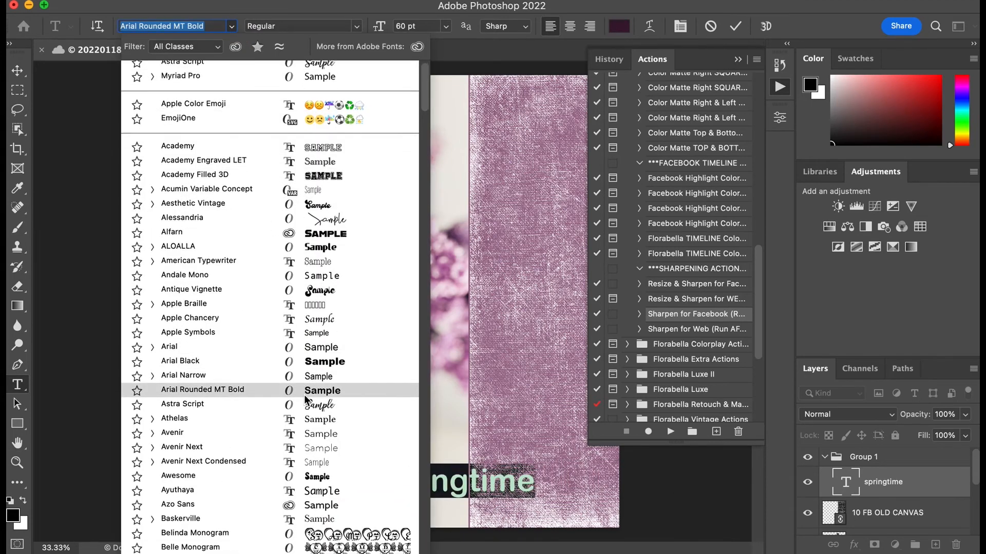
scroll(307, 400, down, 3)
scroll(306, 400, down, 4)
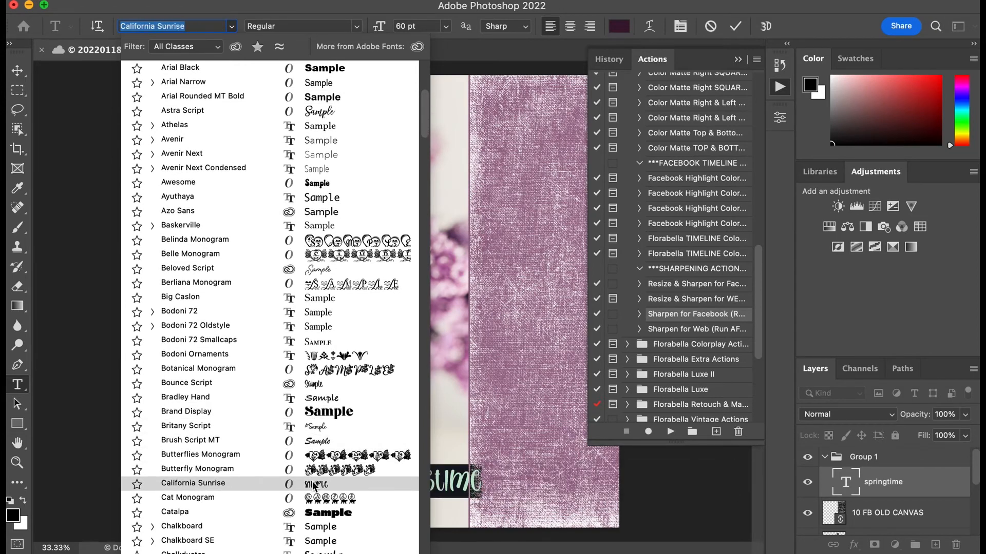
scroll(313, 485, down, 5)
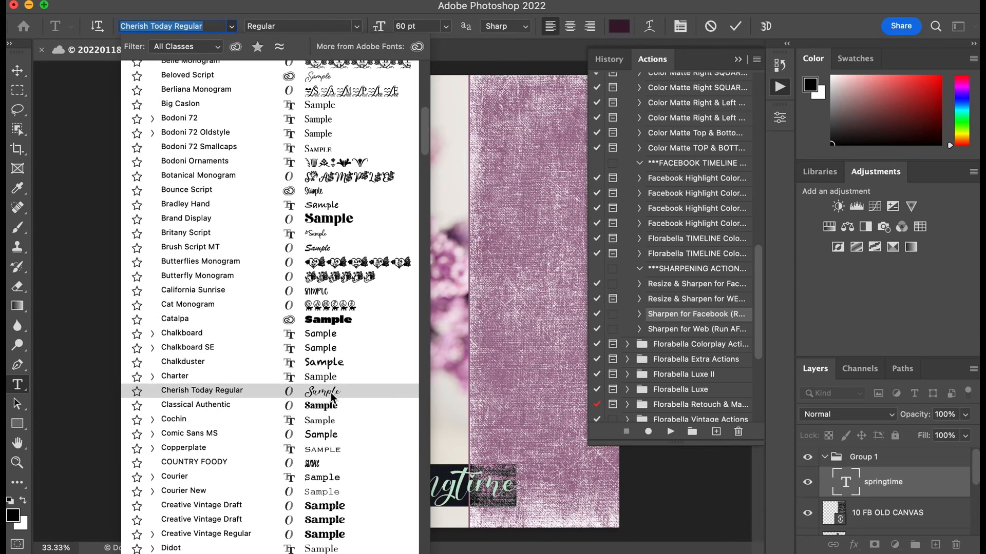
scroll(332, 396, down, 5)
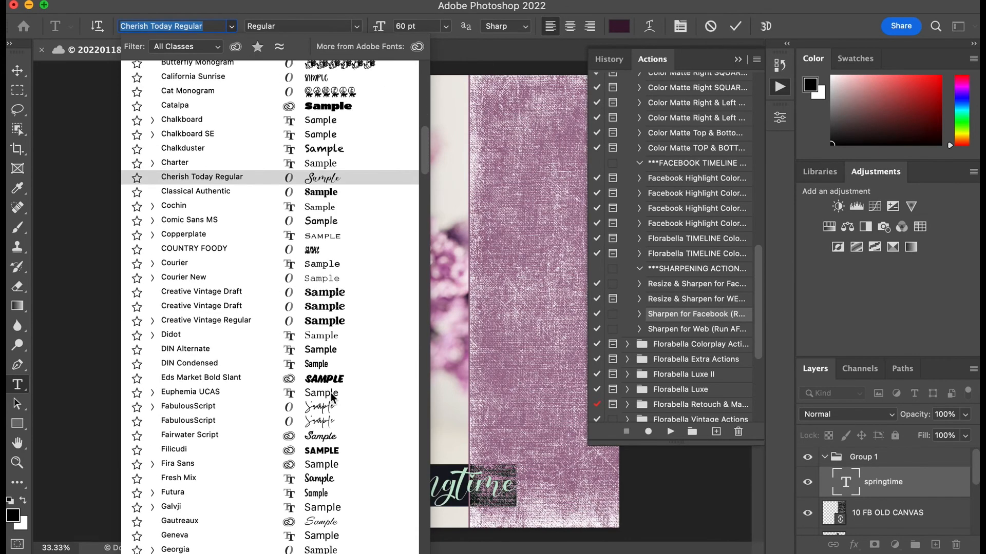
click(330, 421)
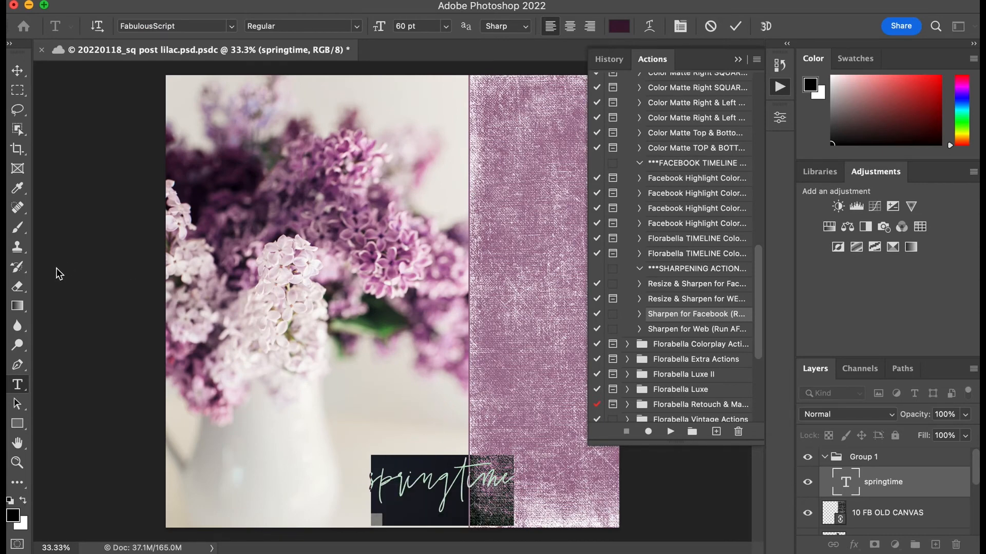
click(17, 404)
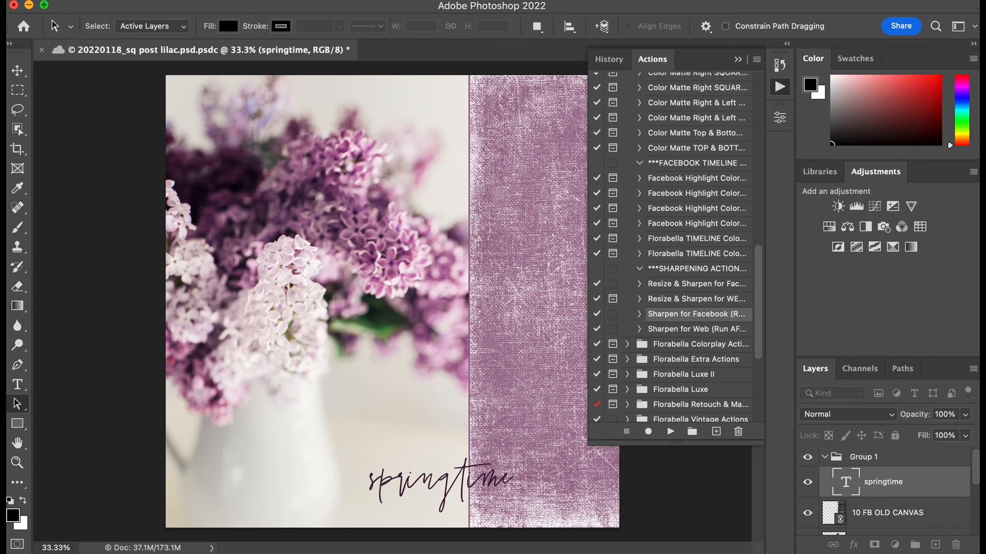
Step: Place 14 FB Ribbon.png from the colormatte overlays folder as a linked layer and accept the cloud-document notice
click(81, 0)
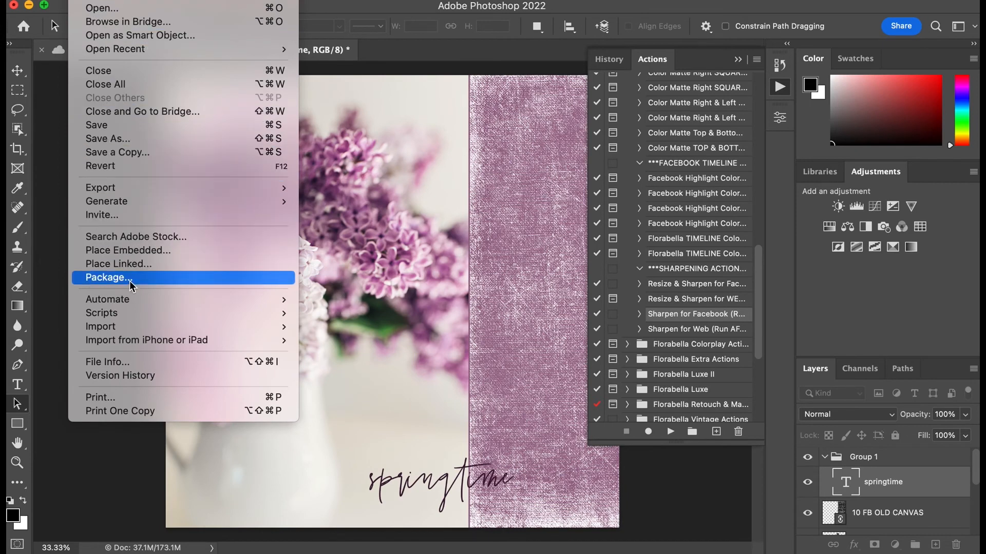
click(130, 264)
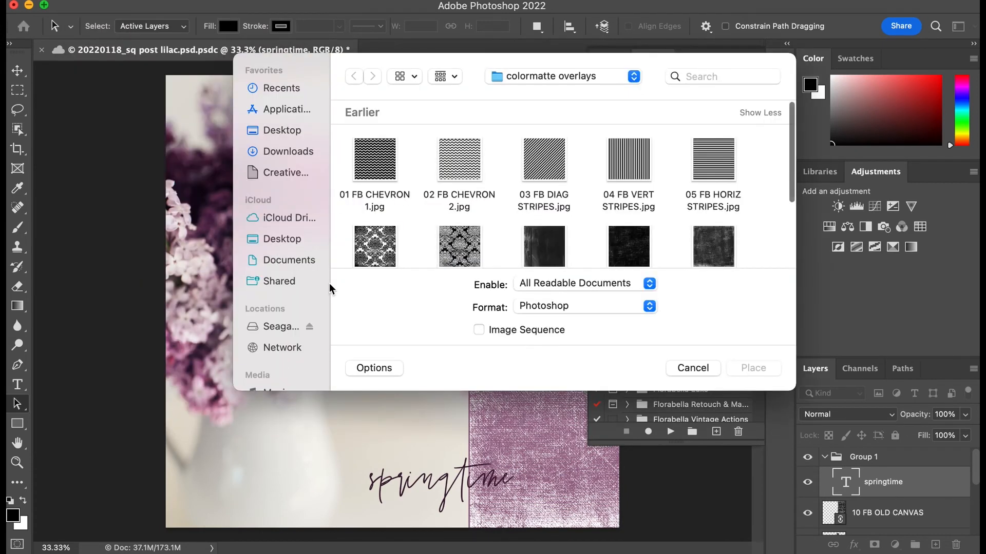
scroll(525, 236, down, 10)
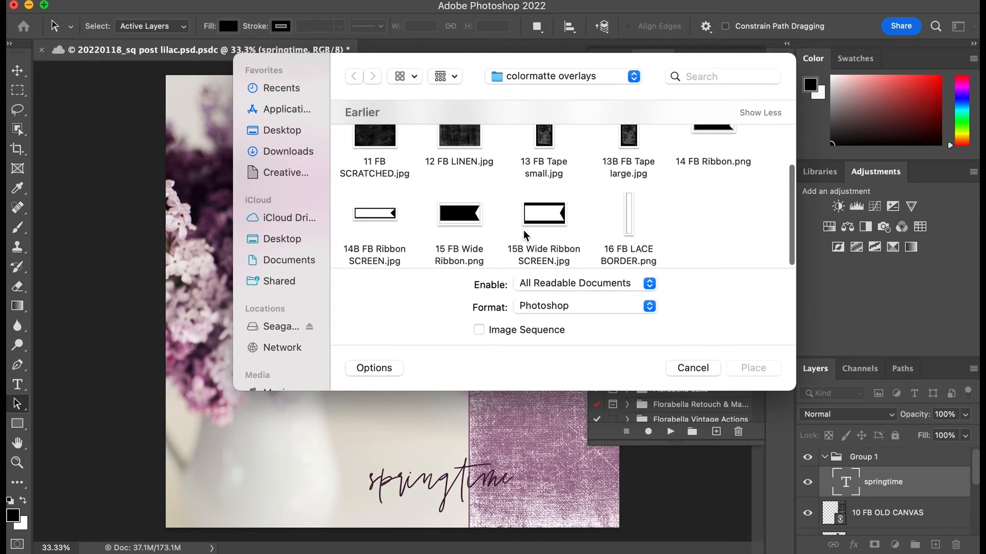
scroll(525, 235, up, 1)
scroll(524, 235, up, 1)
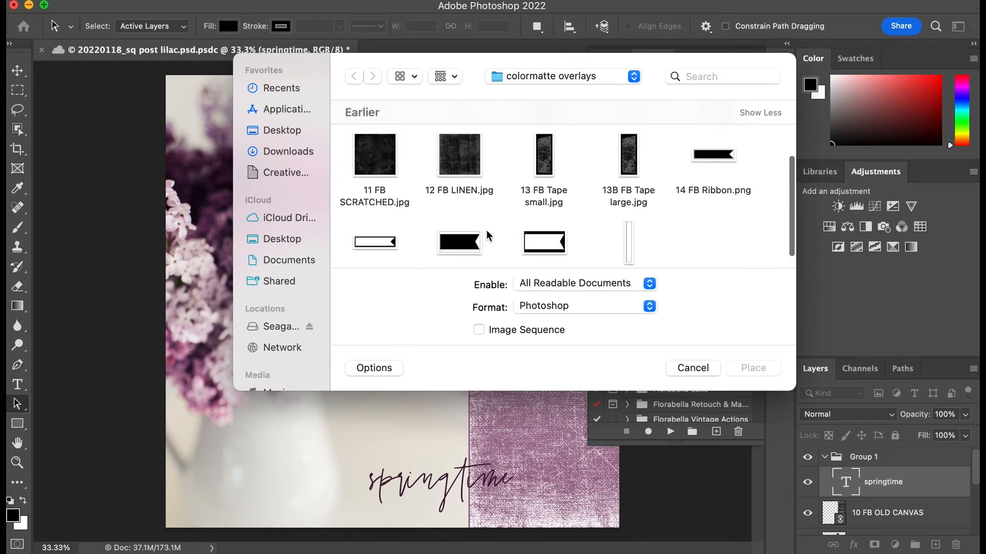
click(716, 157)
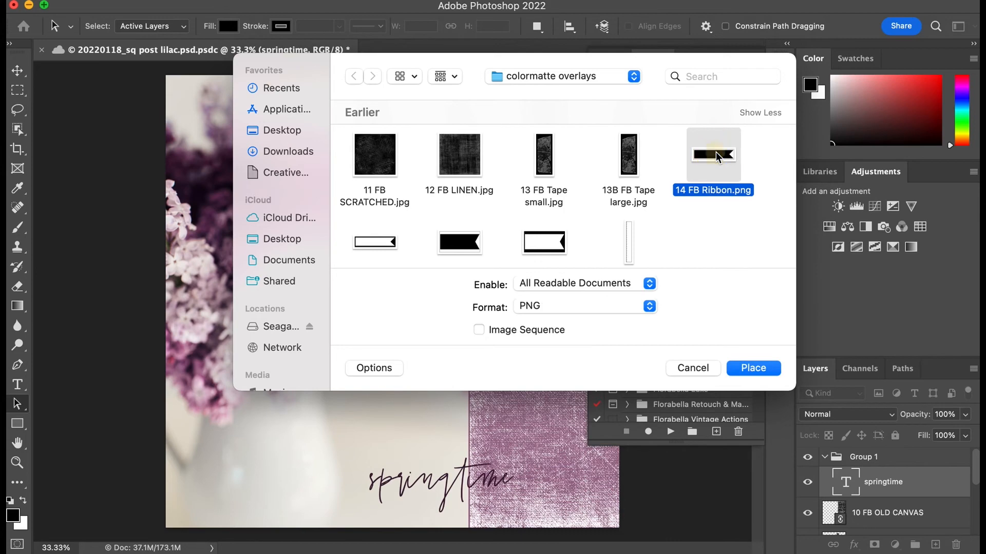
click(740, 371)
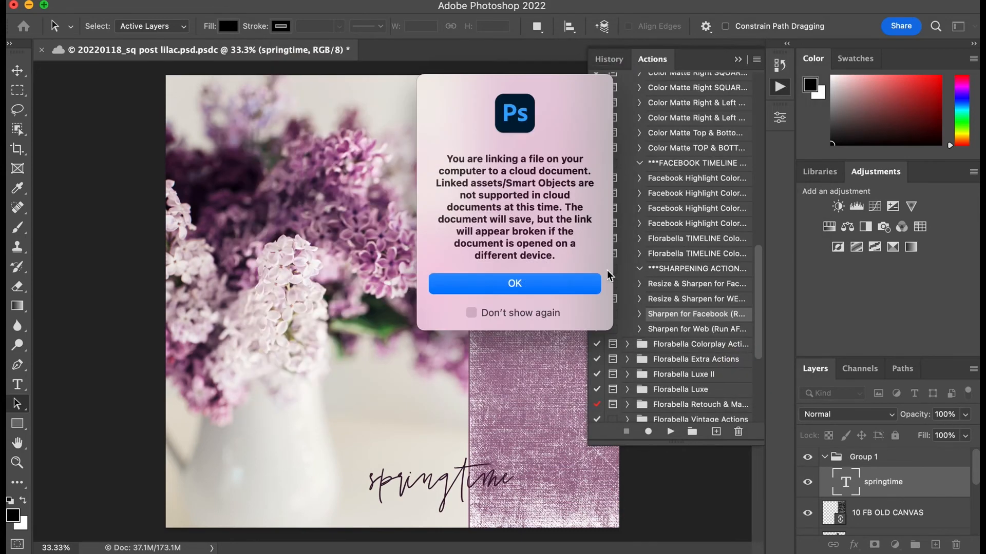
click(570, 284)
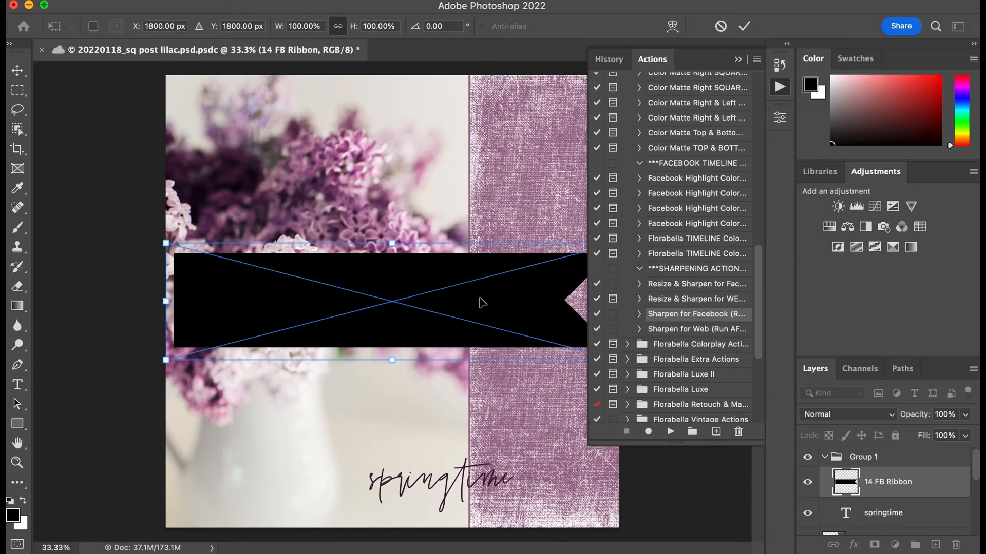
Step: Try the ribbon at full size across the bottom of the image, then return it to its initial placement
drag(417, 325, 402, 445)
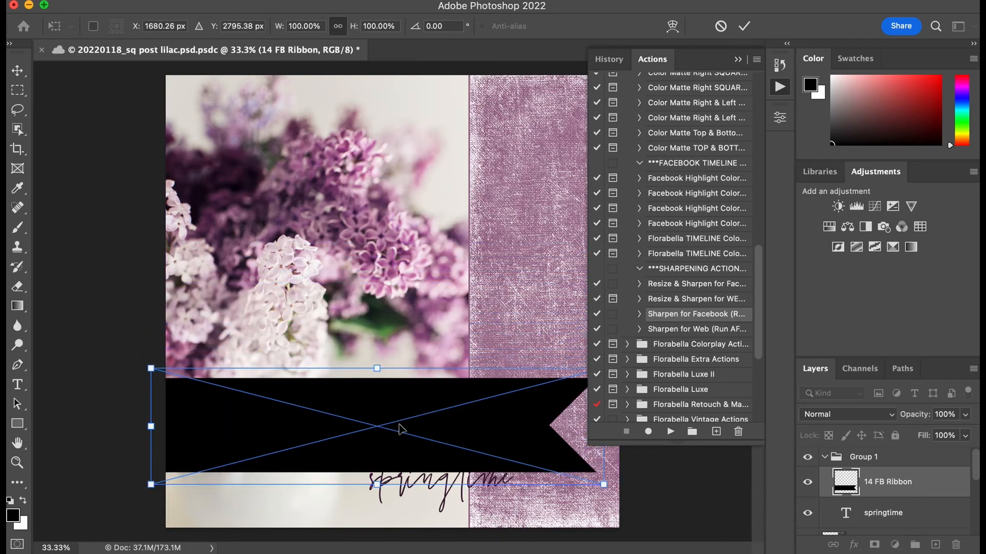
drag(407, 407, 406, 457)
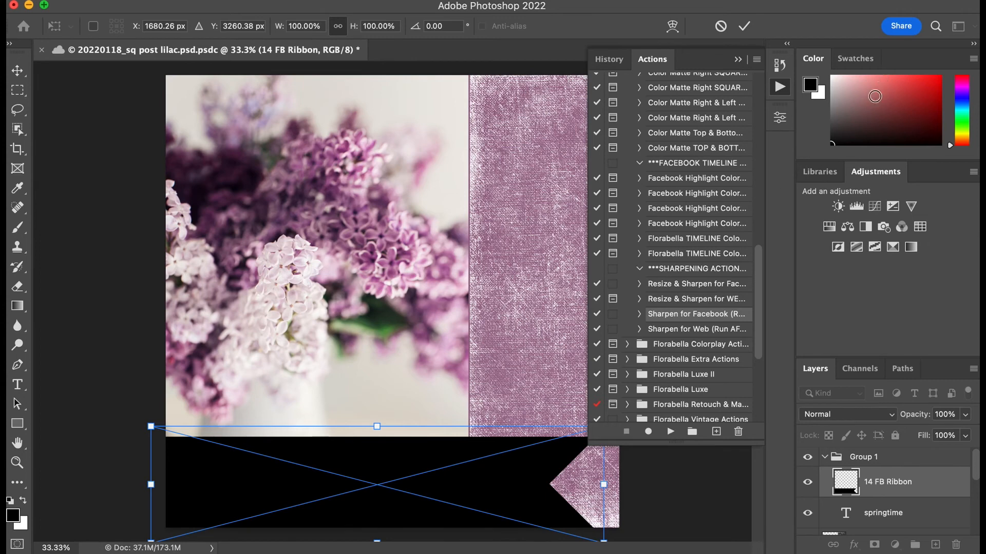
click(533, 492)
key(Return)
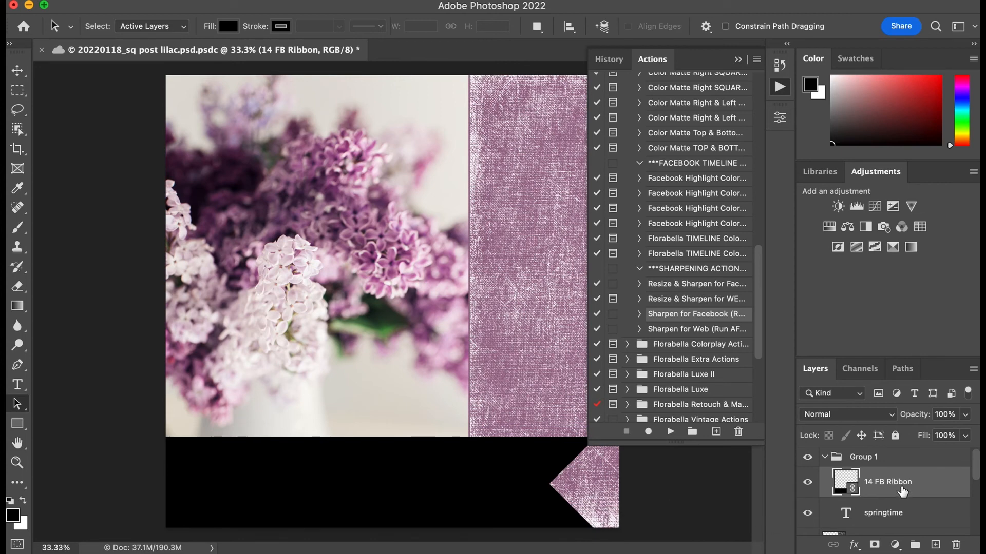
click(902, 492)
click(416, 491)
key(ctrl+t)
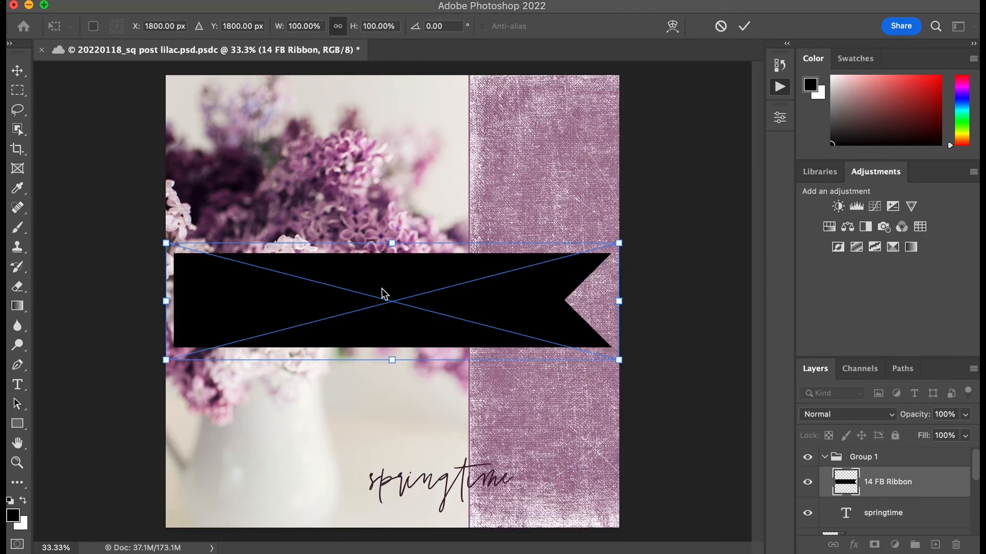
Step: Fit the ribbon over the photo's lower-left edge at about 75% scale, with its opacity lowered to 63%
drag(166, 244, 277, 297)
drag(456, 325, 344, 447)
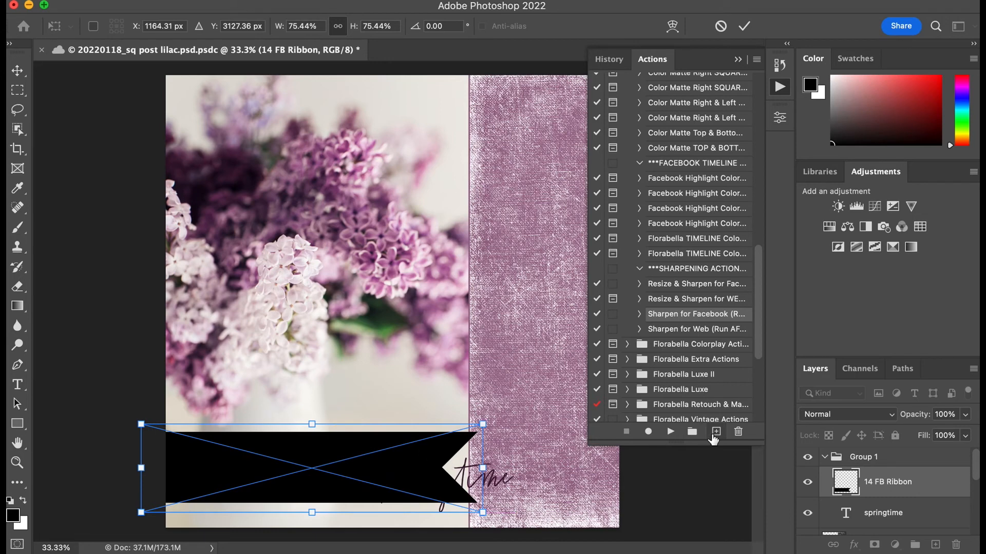
click(966, 416)
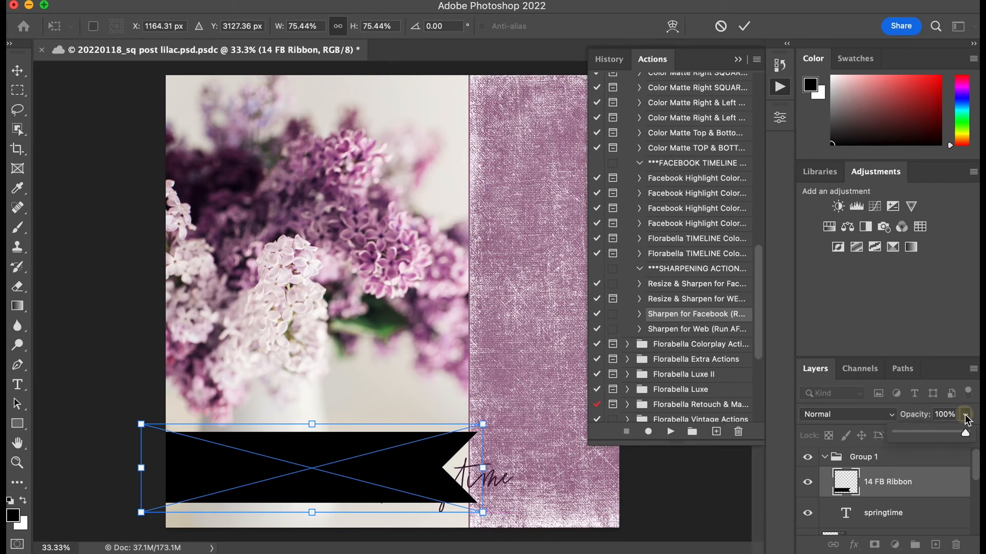
drag(968, 437, 941, 435)
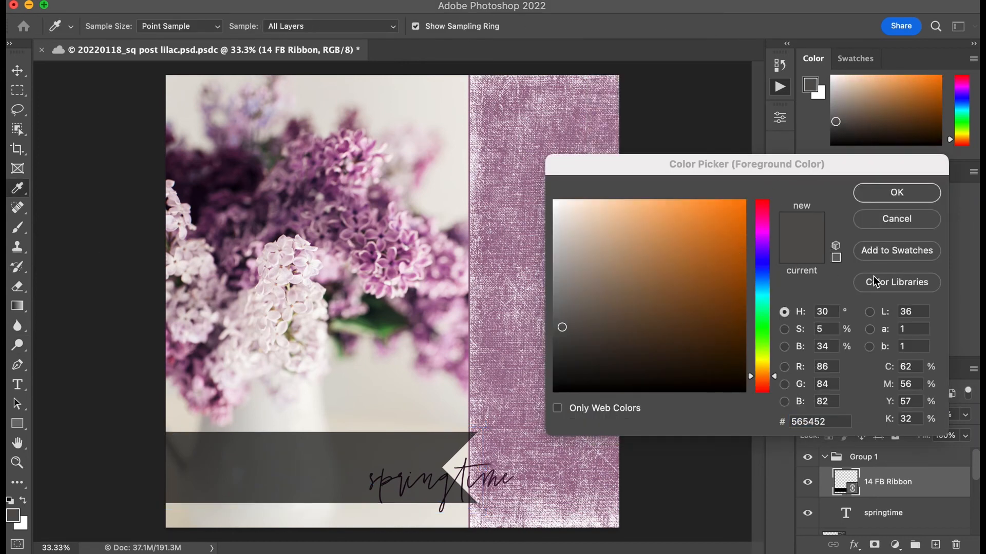
Step: Set the foreground color to the muted purple 957186 sampled from the image
click(236, 208)
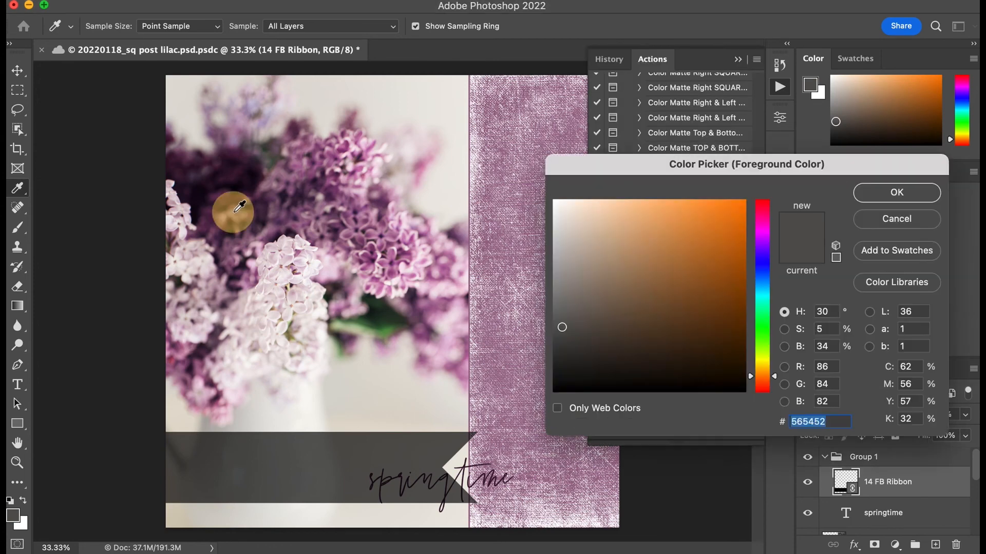
click(247, 180)
click(245, 209)
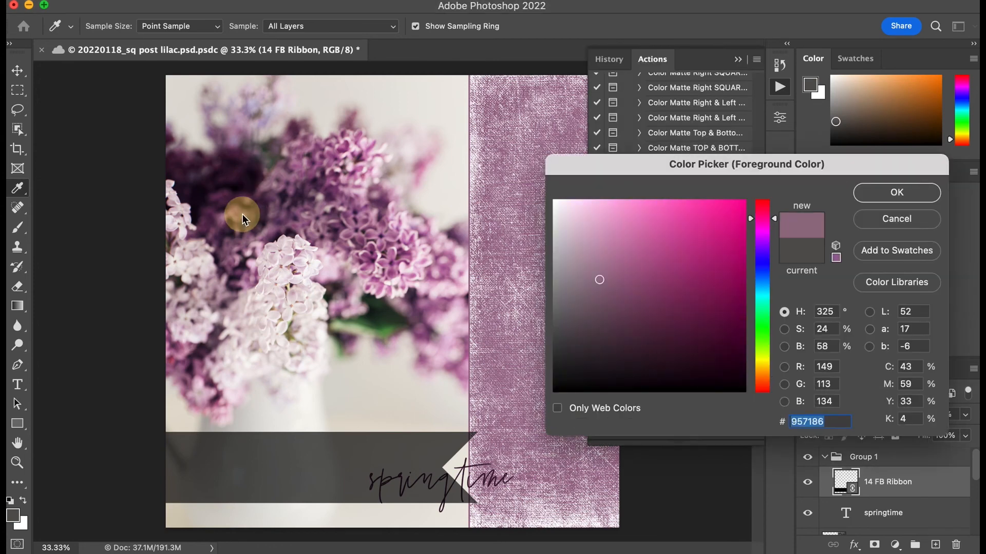
click(896, 192)
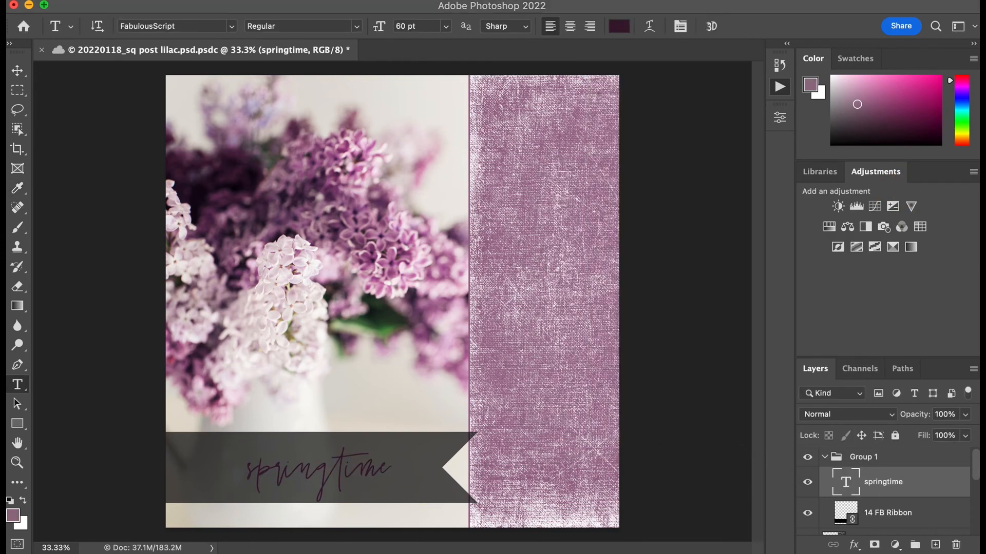
Step: Enlarge the springtime text on the ribbon to 72 pt
click(383, 469)
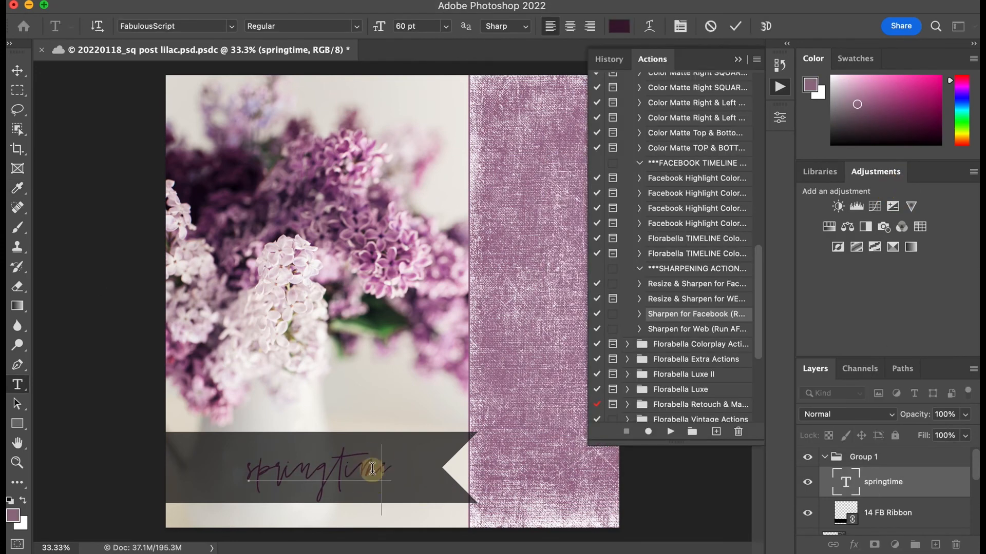
double_click(373, 460)
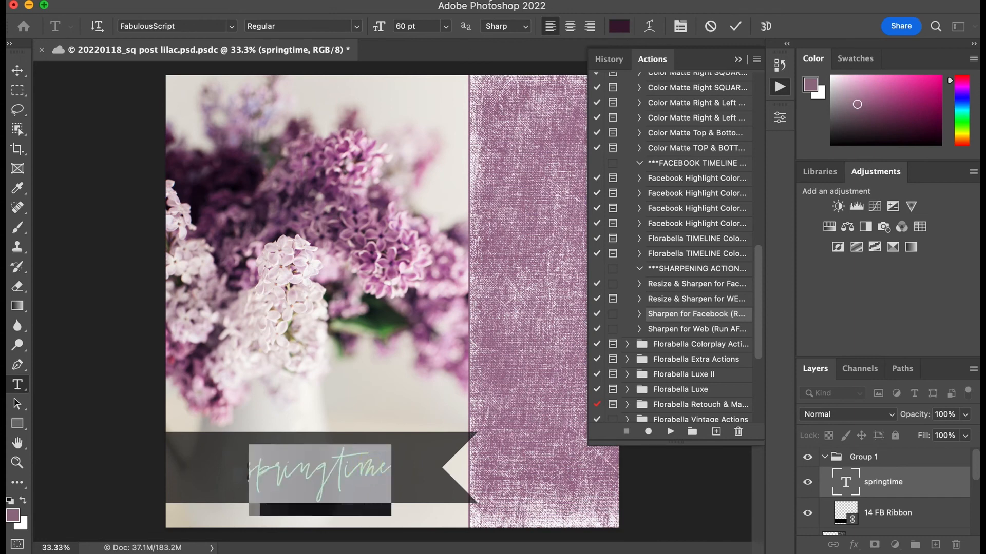
click(447, 26)
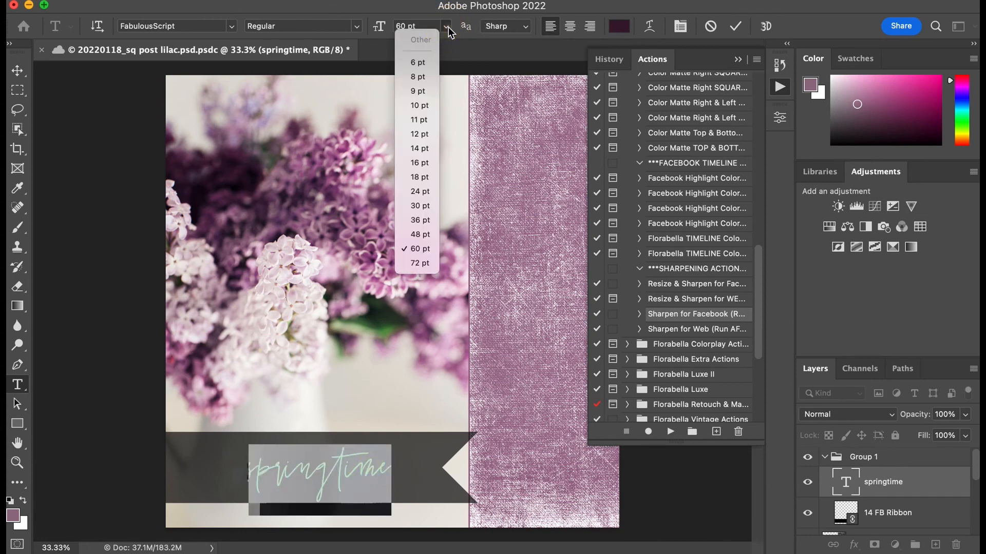
click(426, 263)
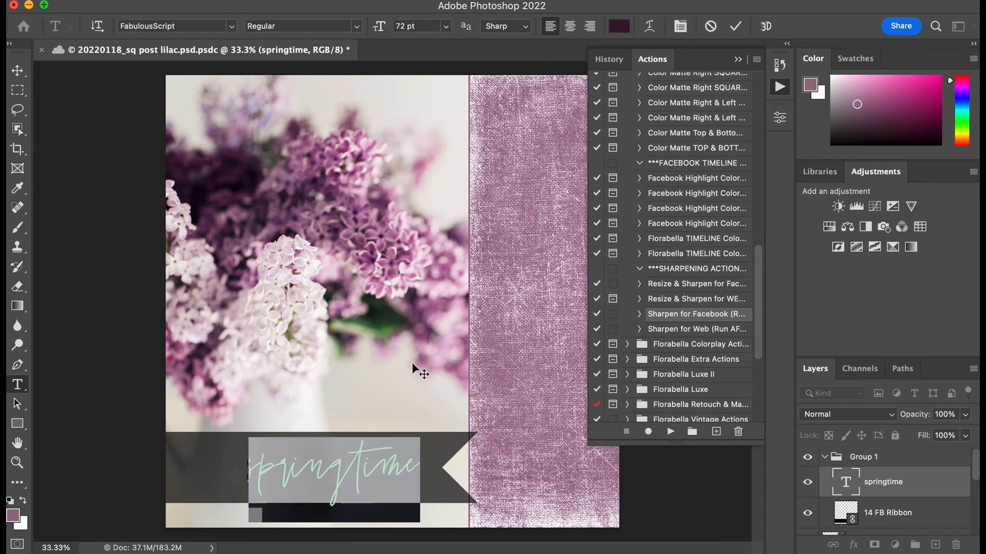
click(17, 406)
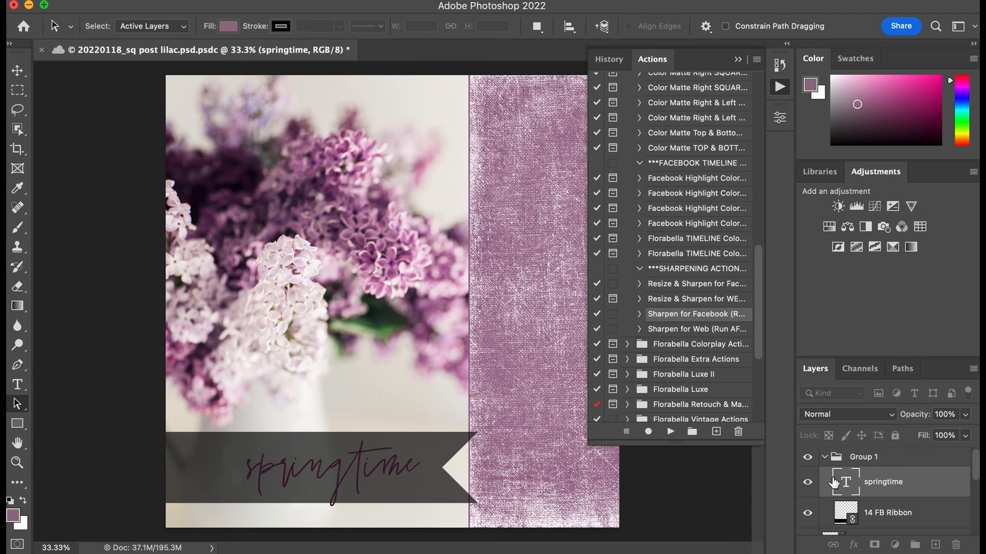
Step: Lower the opacity of the 14 FB Ribbon layer to 27%
click(912, 518)
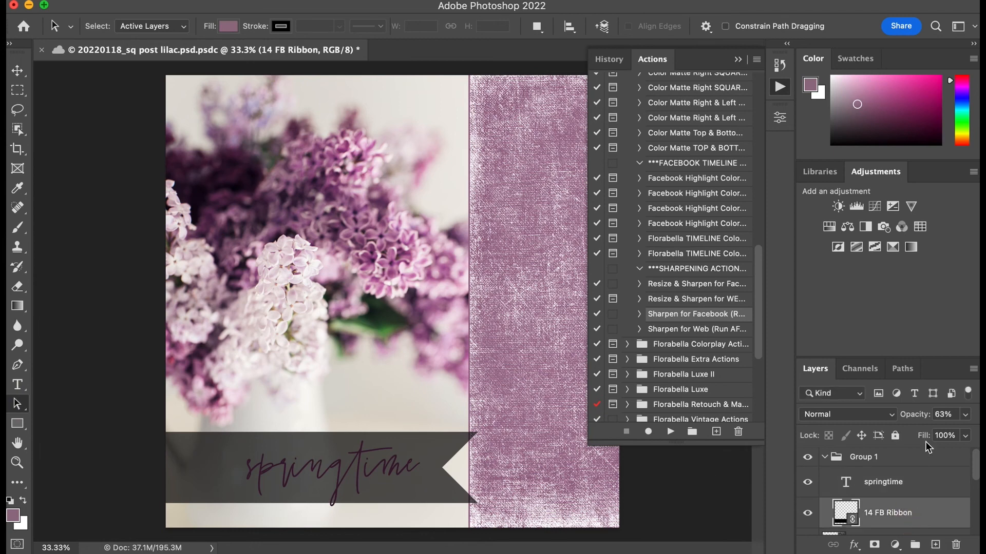
click(966, 415)
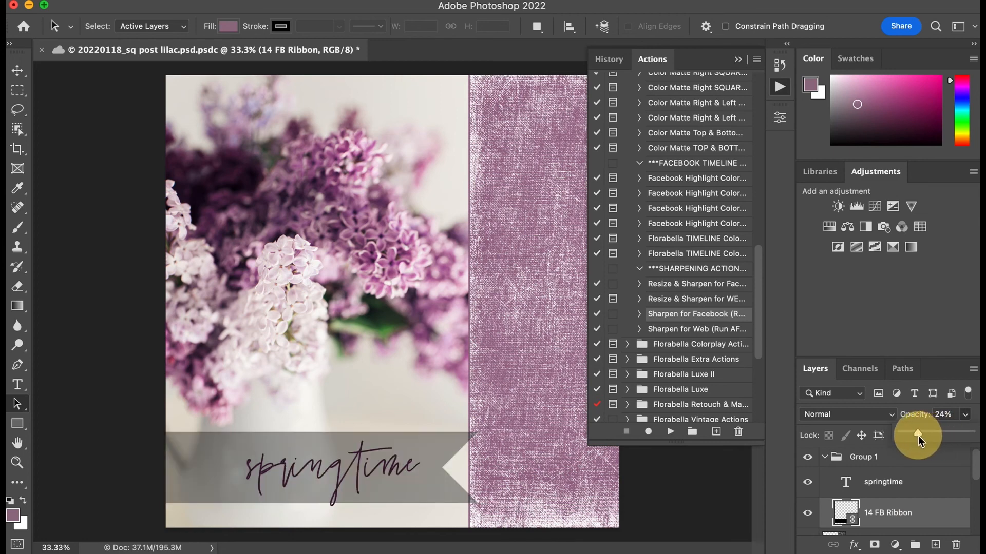
drag(920, 436, 920, 436)
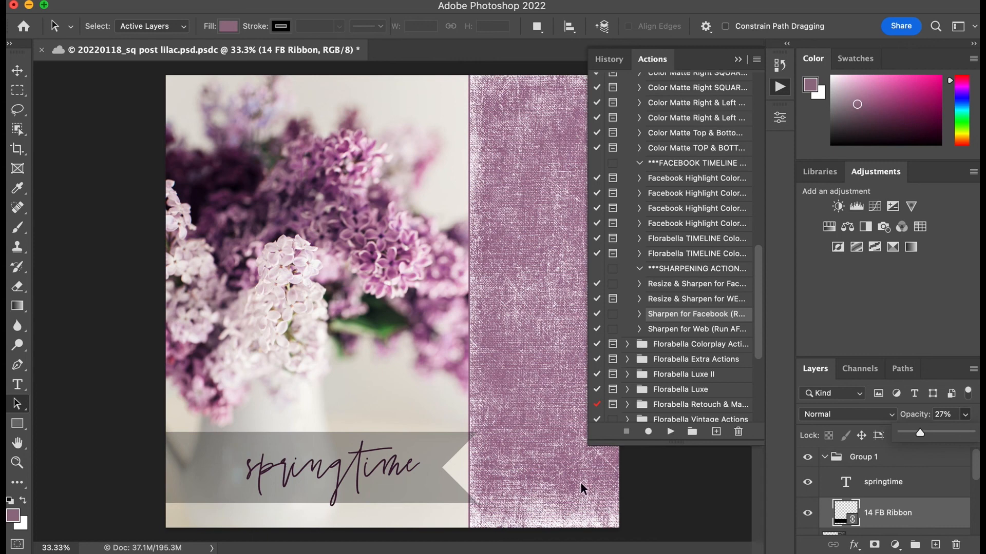
click(695, 500)
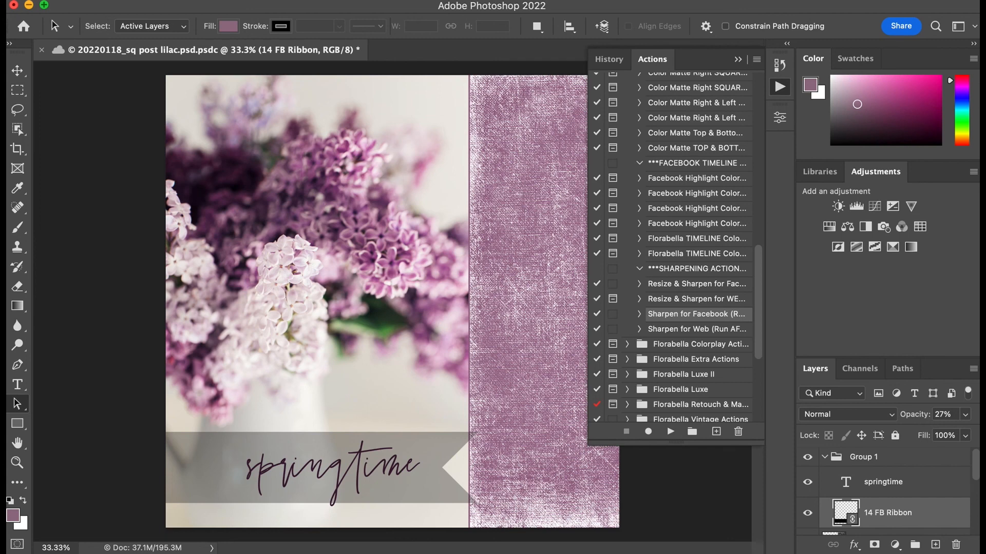
click(81, 0)
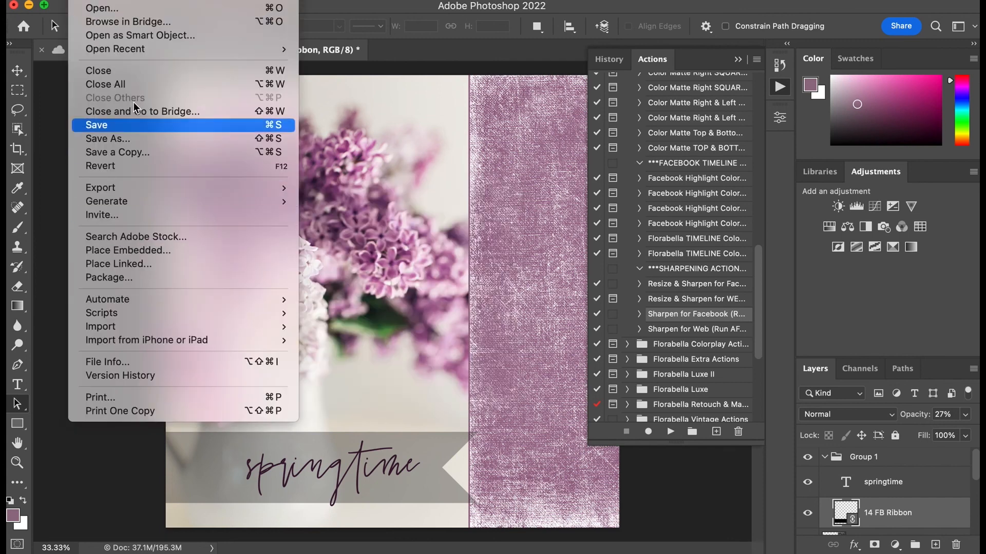
click(123, 138)
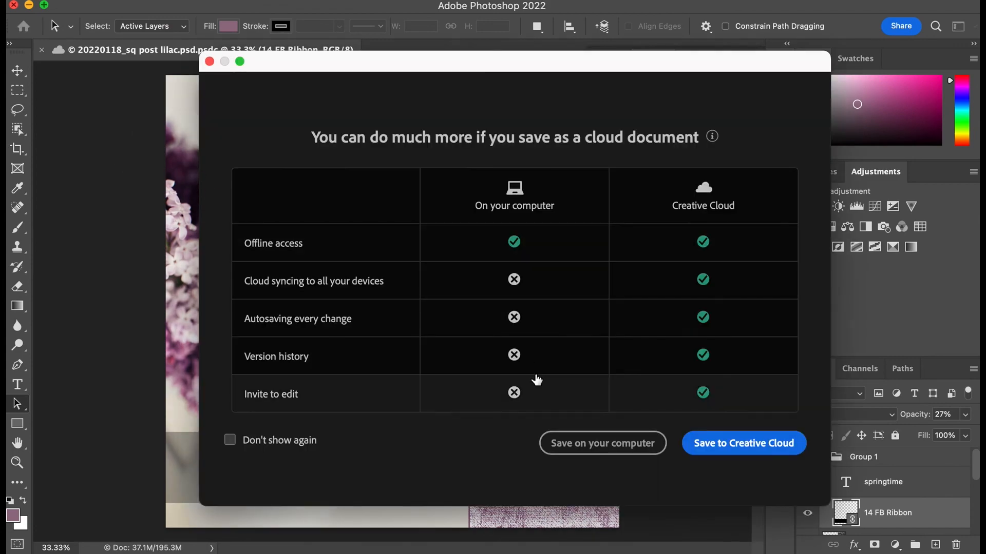
click(566, 442)
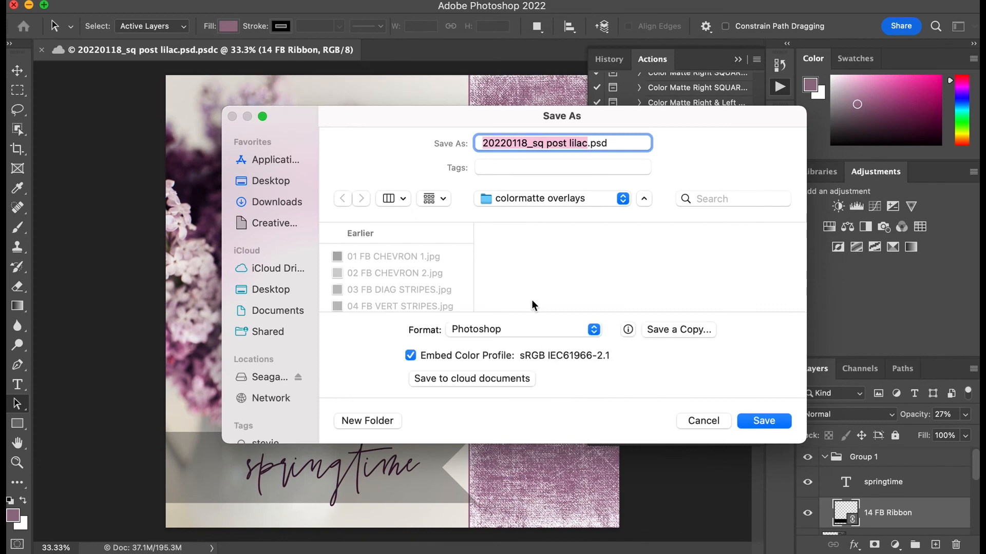
click(270, 379)
click(398, 258)
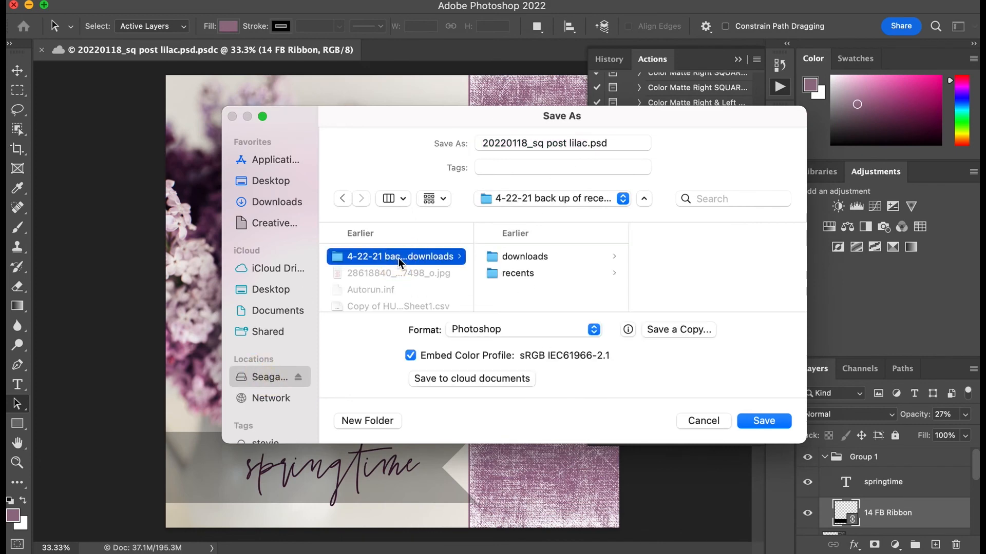
scroll(386, 275, down, 5)
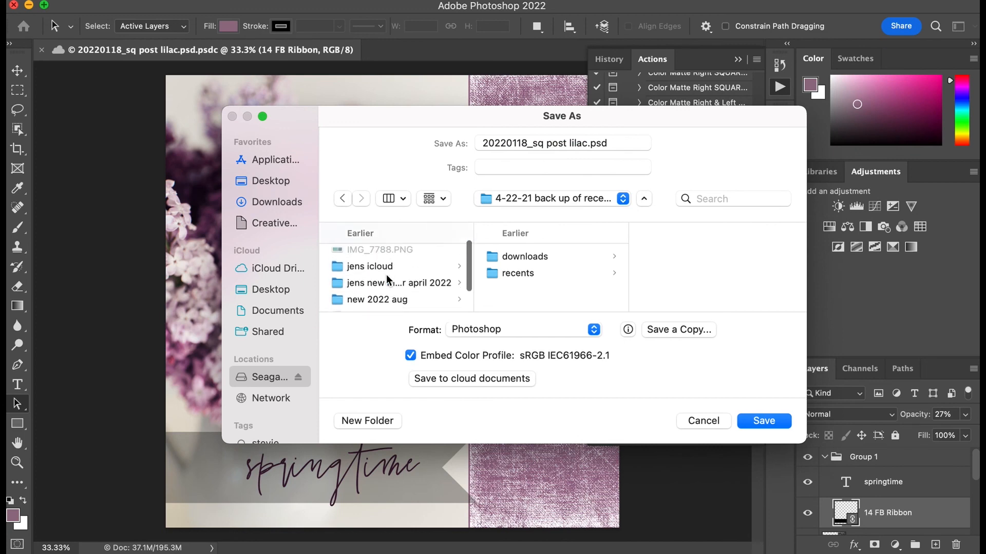
click(386, 273)
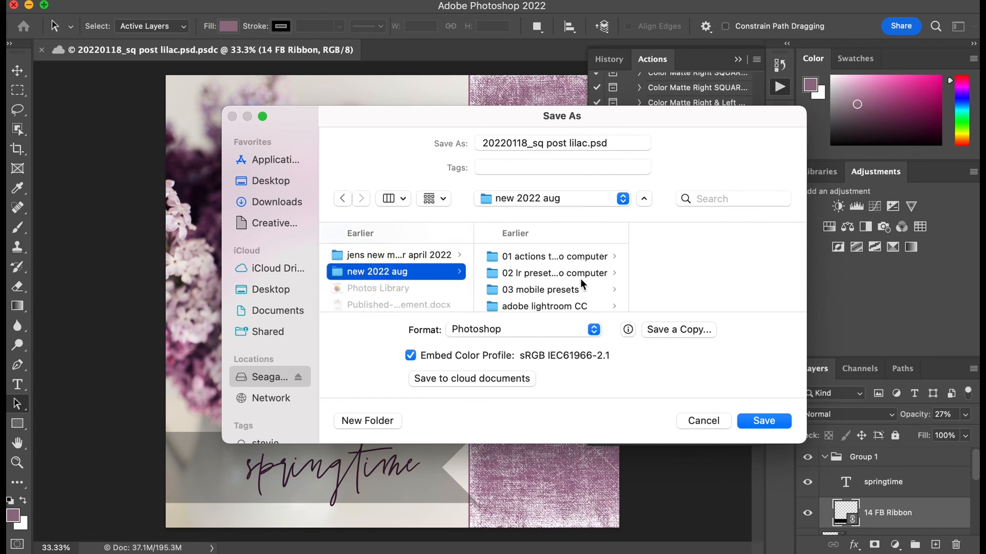
scroll(580, 278, down, 3)
click(573, 267)
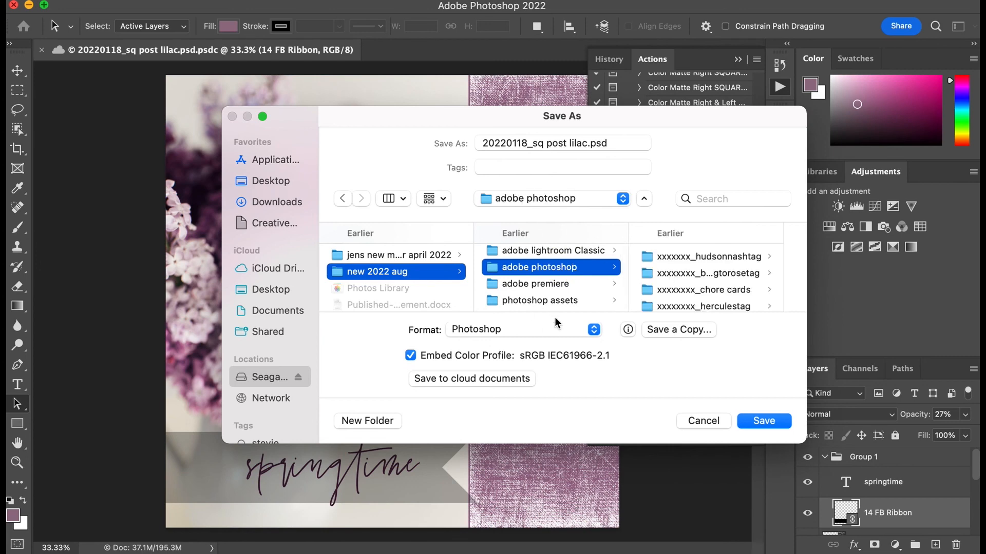
click(593, 330)
click(593, 331)
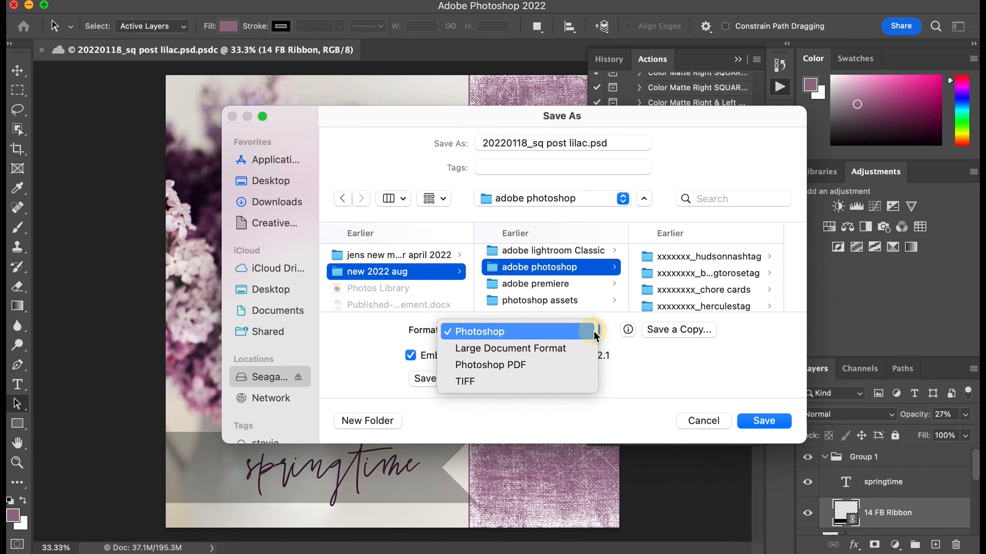
click(713, 420)
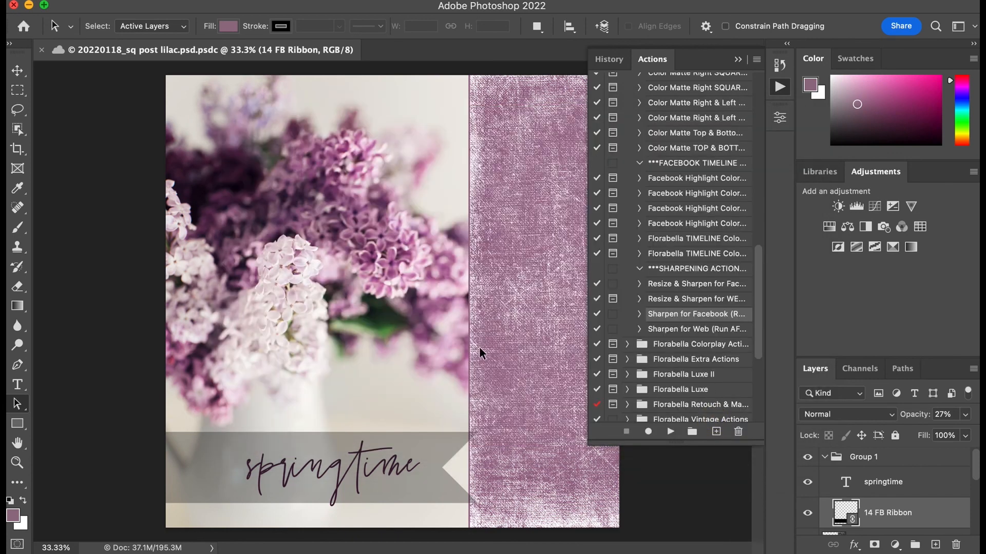
Step: Flatten the image into a single background layer and run the Resize & Sharpen for Facebook action on it
click(153, 0)
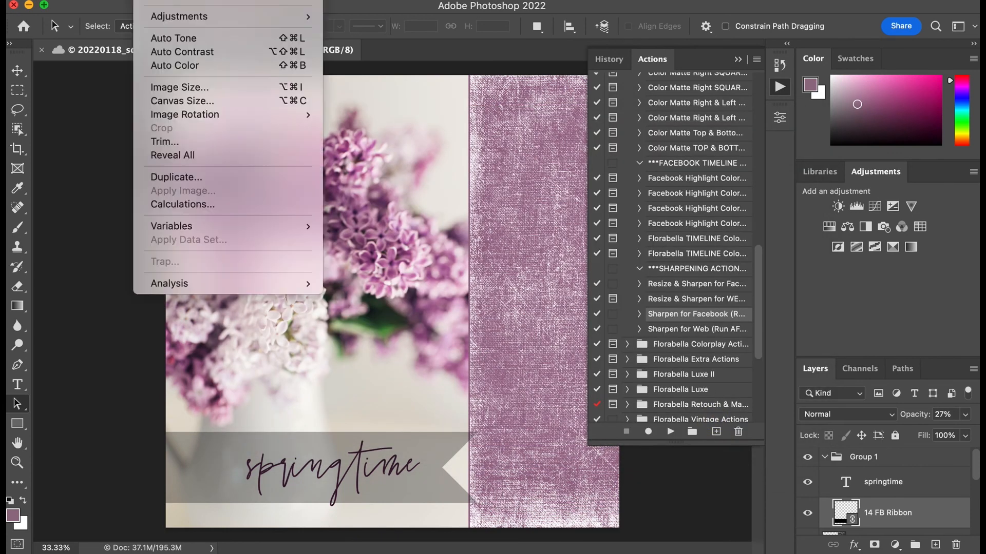
mouse_move(196, 0)
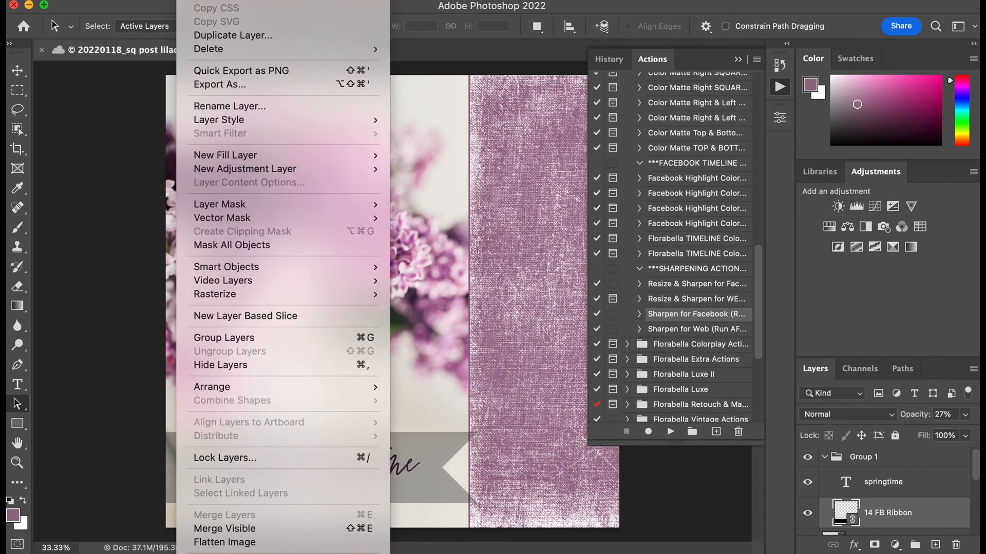
click(229, 543)
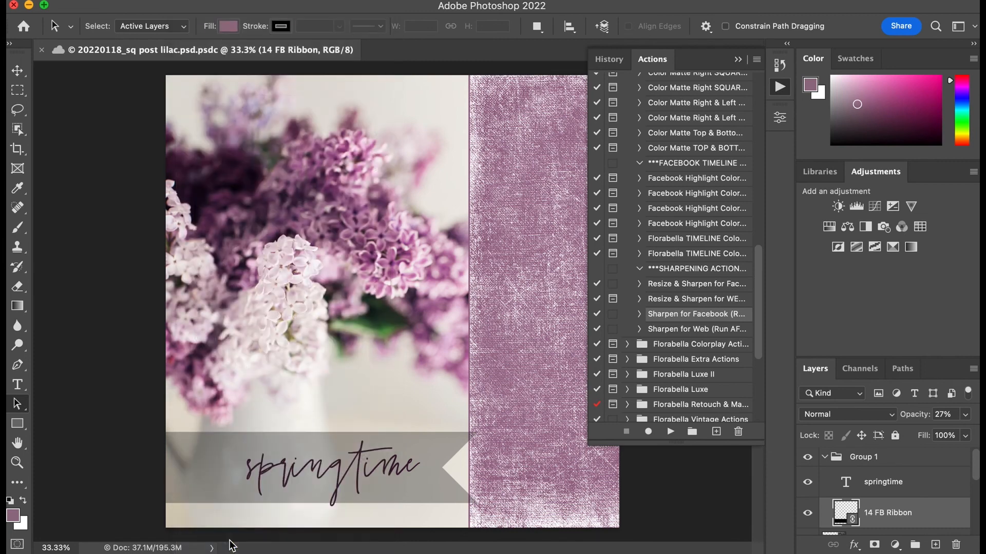
click(530, 201)
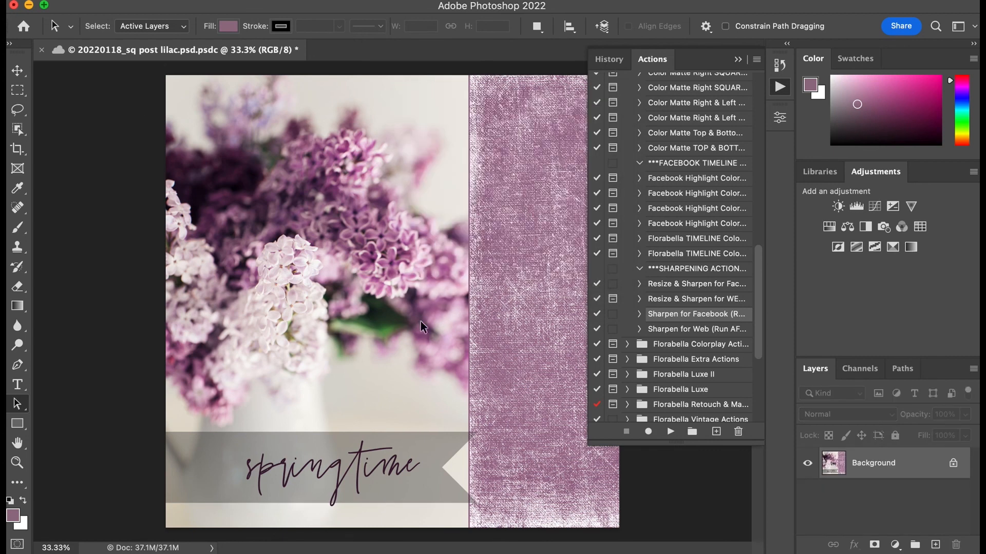
click(693, 288)
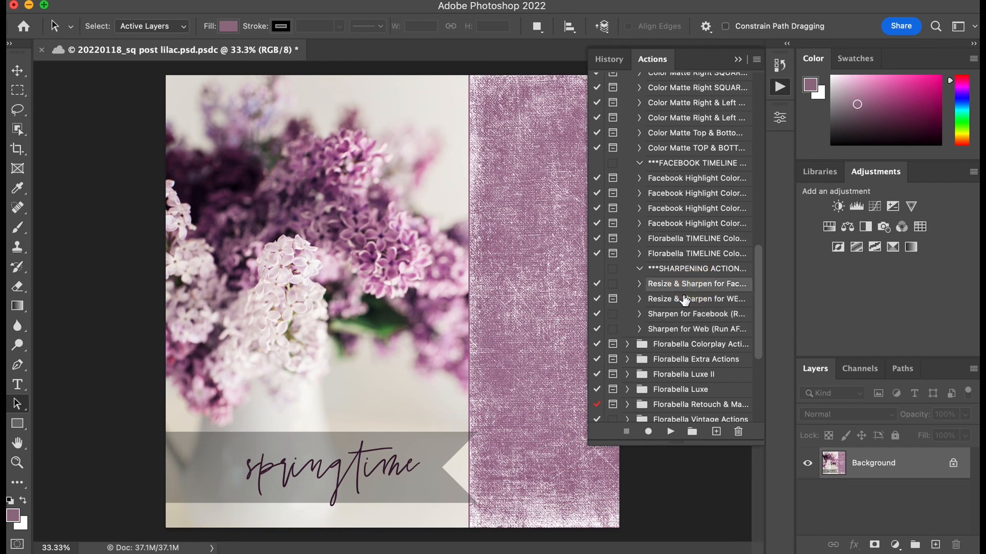
click(670, 433)
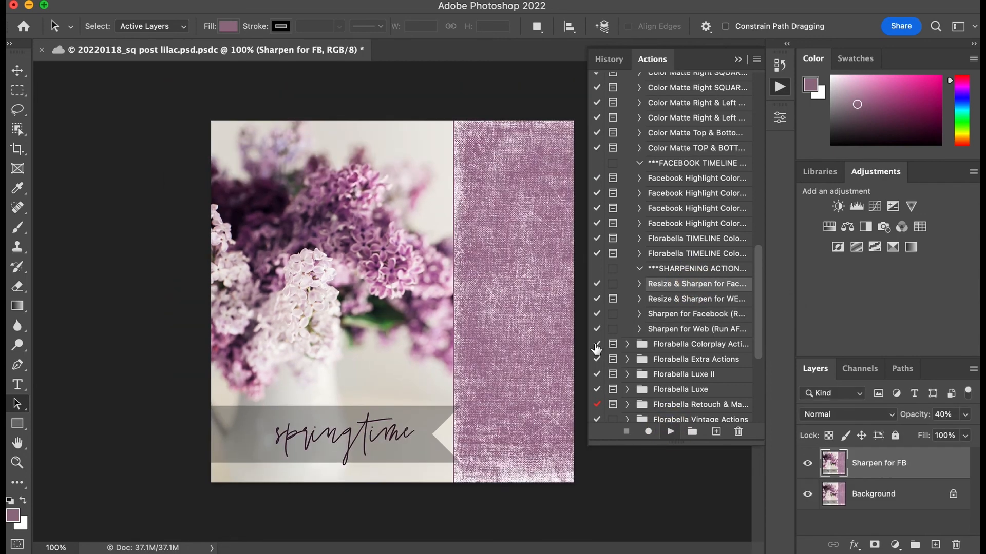